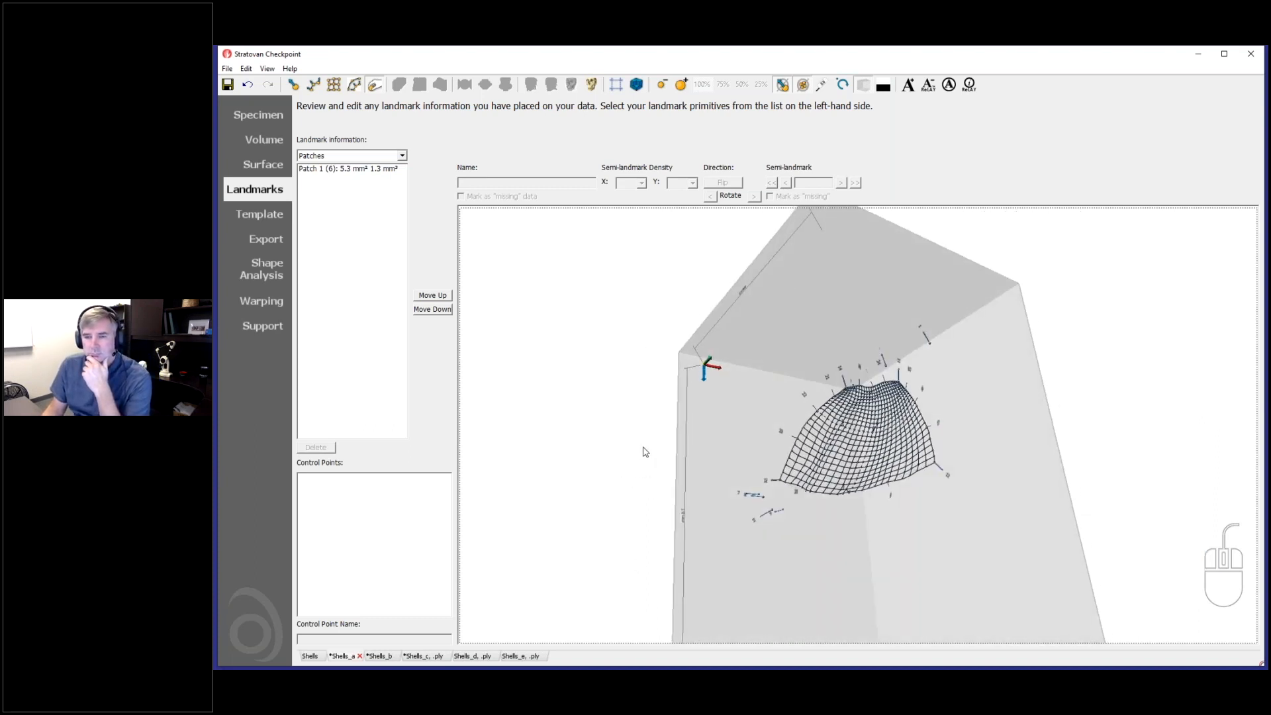
List the curve landmarks and select Curve 1 to examine its control points from different angles.
left_click(328, 154)
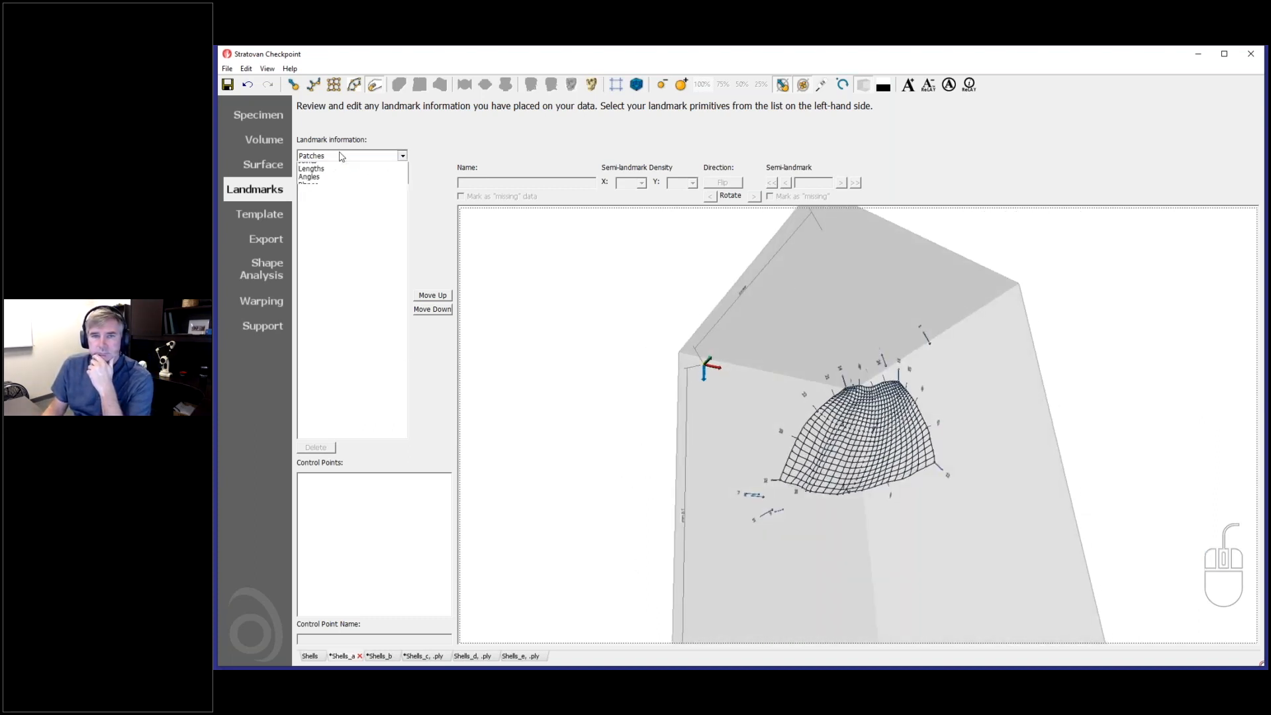
left_click(344, 177)
left_click(340, 169)
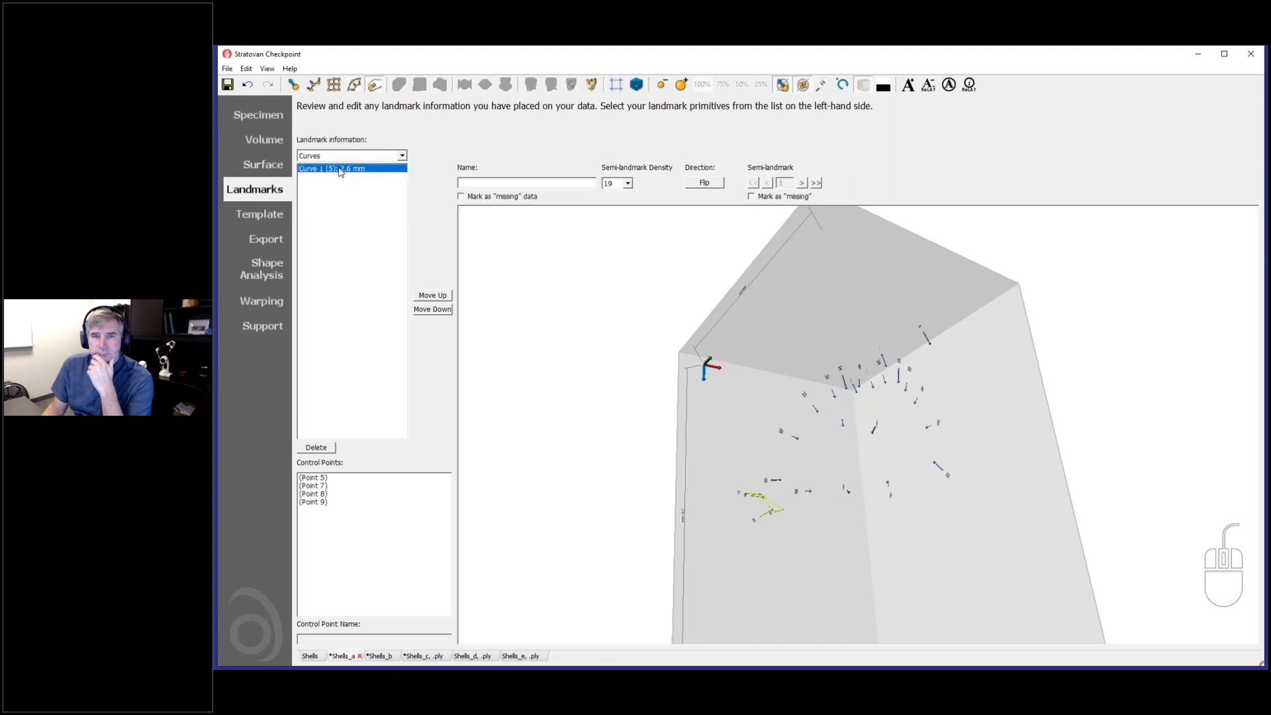
left_click_drag(703, 472, 755, 544)
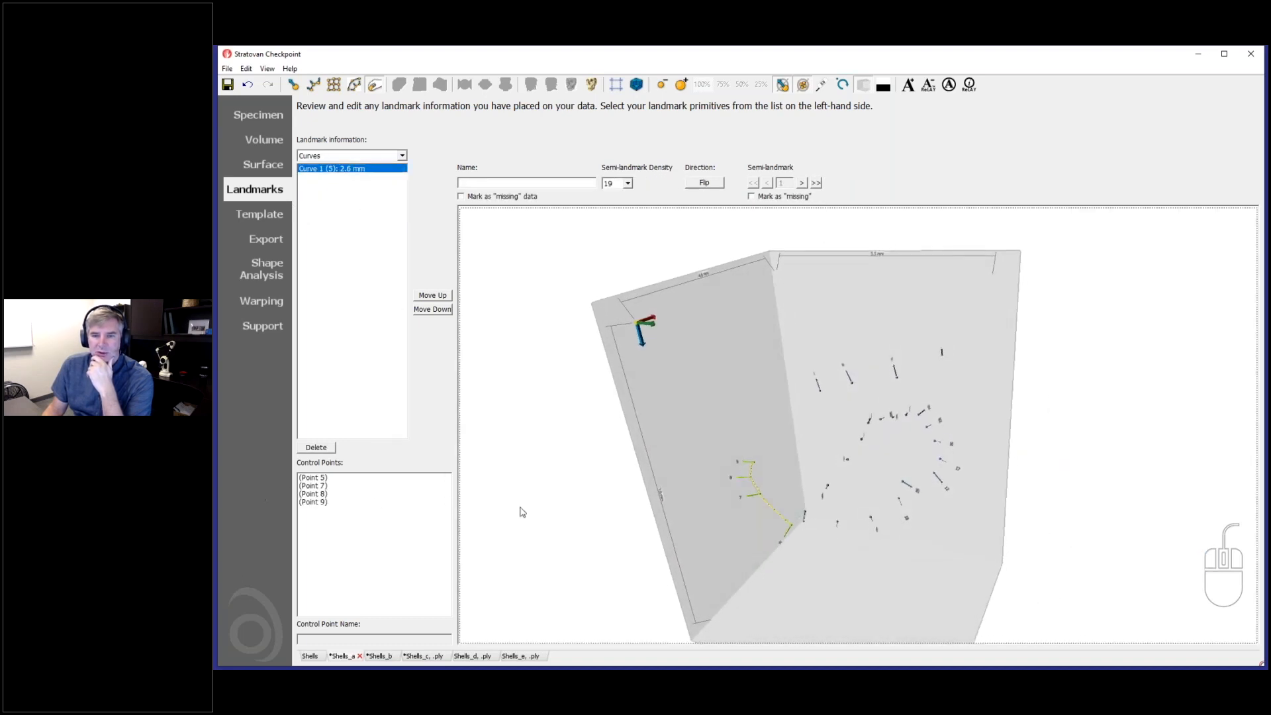
left_click_drag(715, 472, 704, 546)
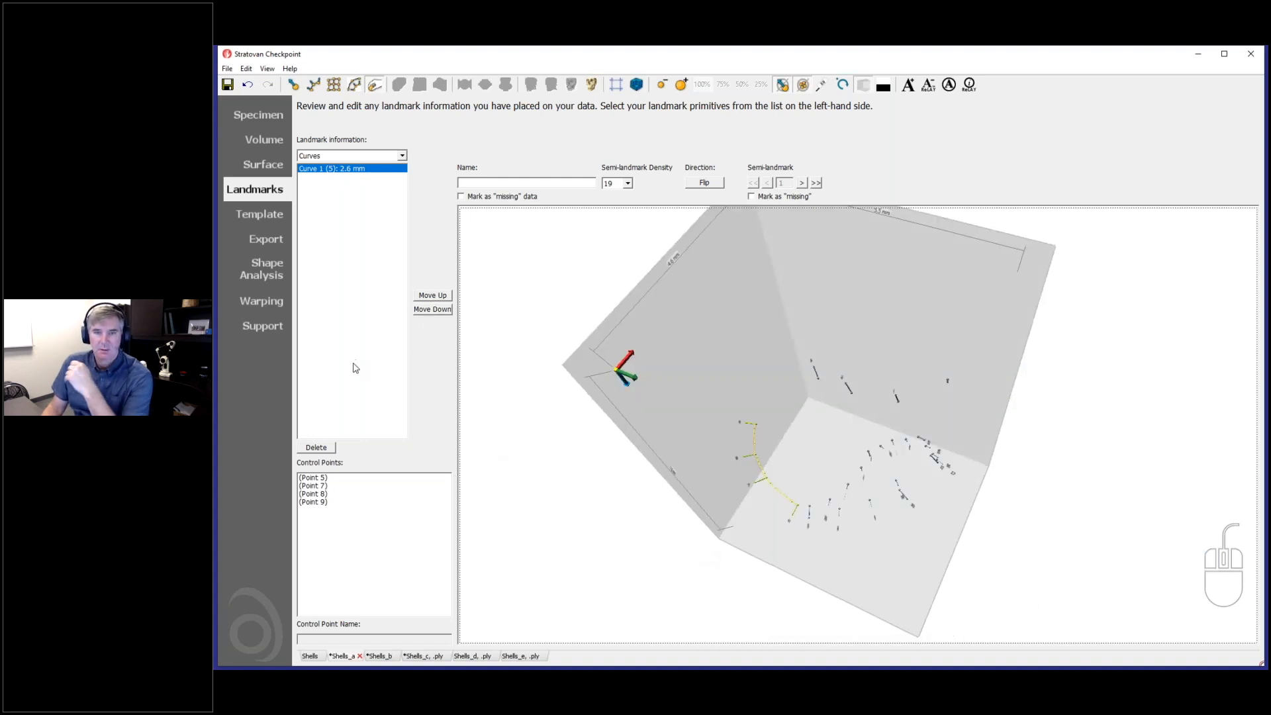
Delete Patch 1 from the patch landmarks of the Shells_a specimen.
left_click(364, 156)
left_click(295, 179)
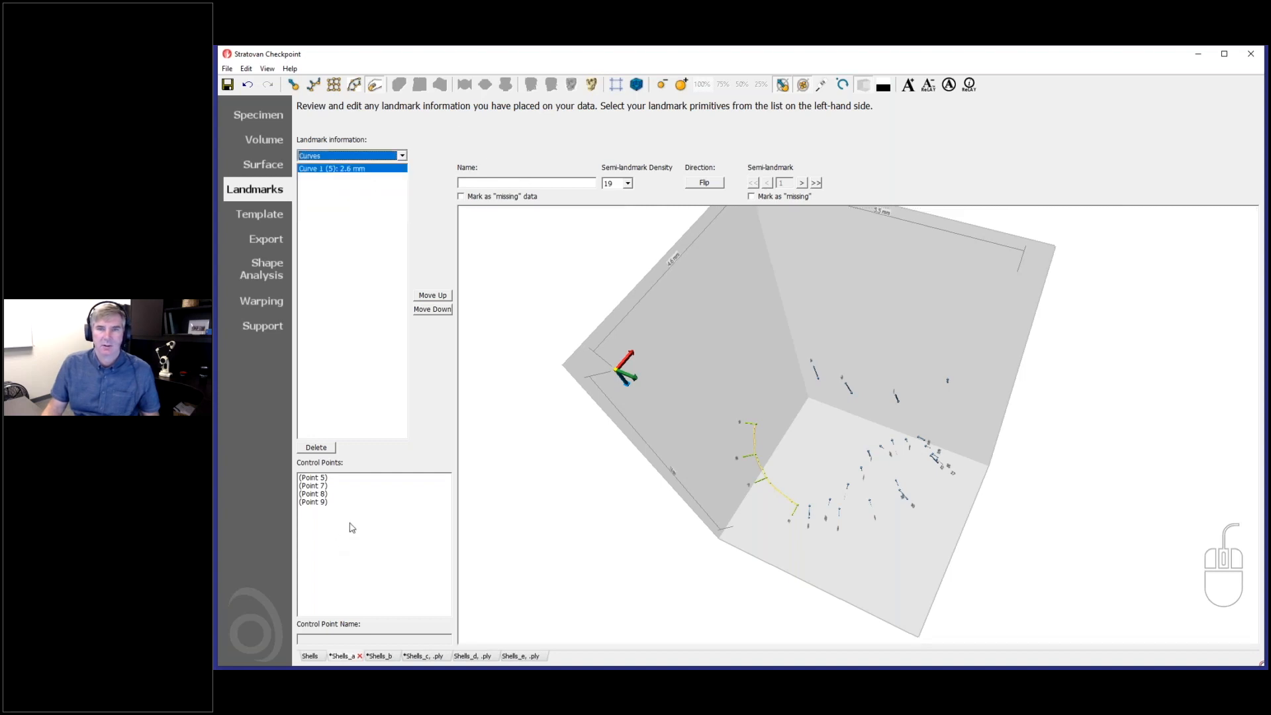
left_click(367, 158)
left_click(369, 185)
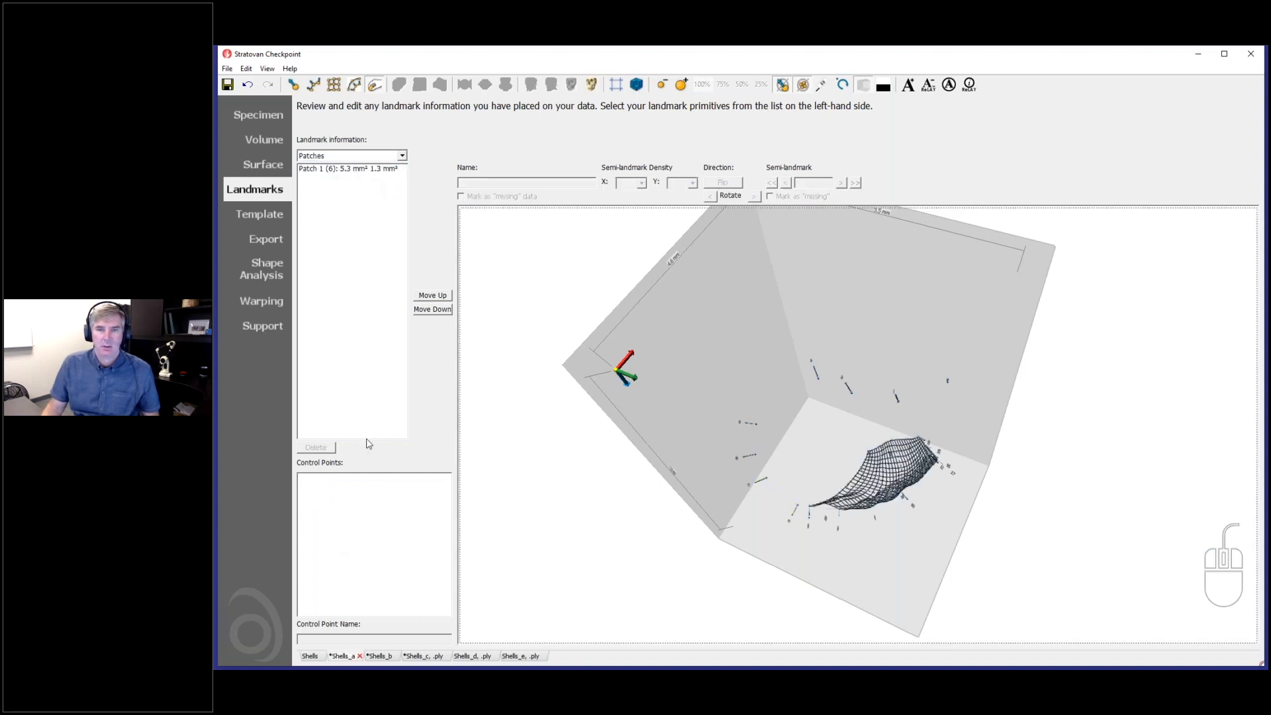
left_click(340, 170)
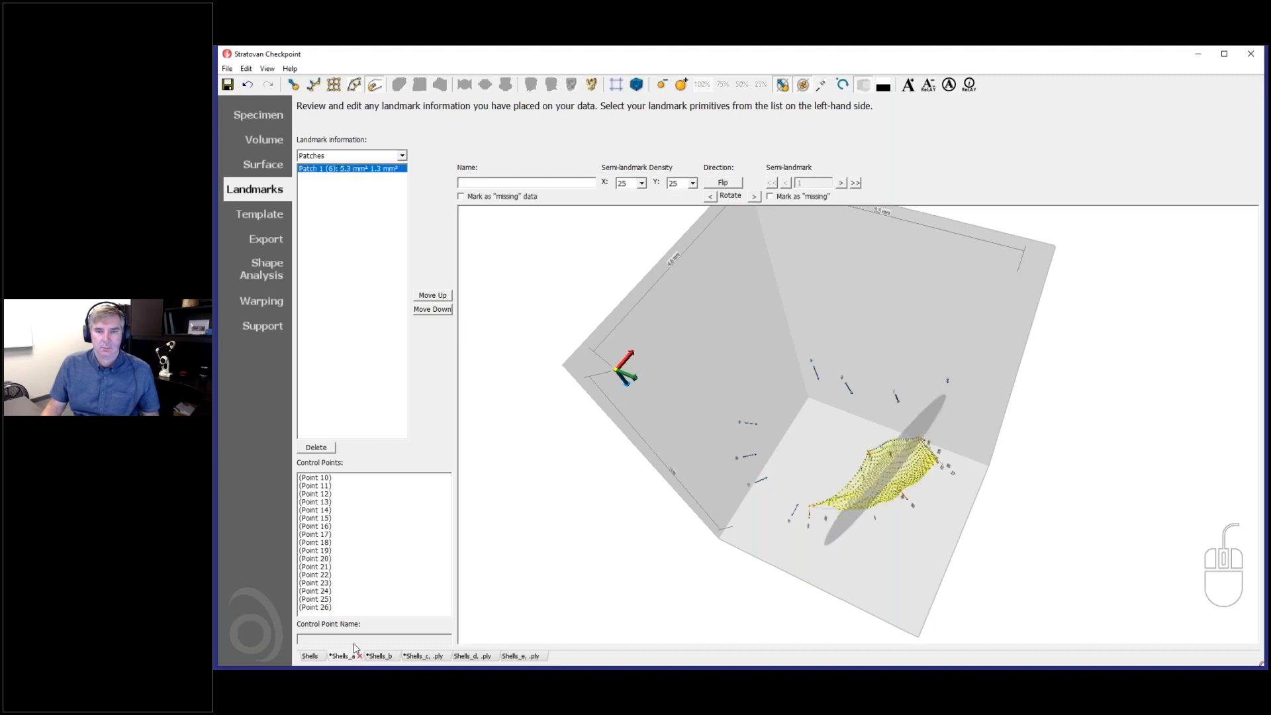
left_click(316, 448)
Name Point 5, the first control point of Curve 1, as A.
left_click(329, 159)
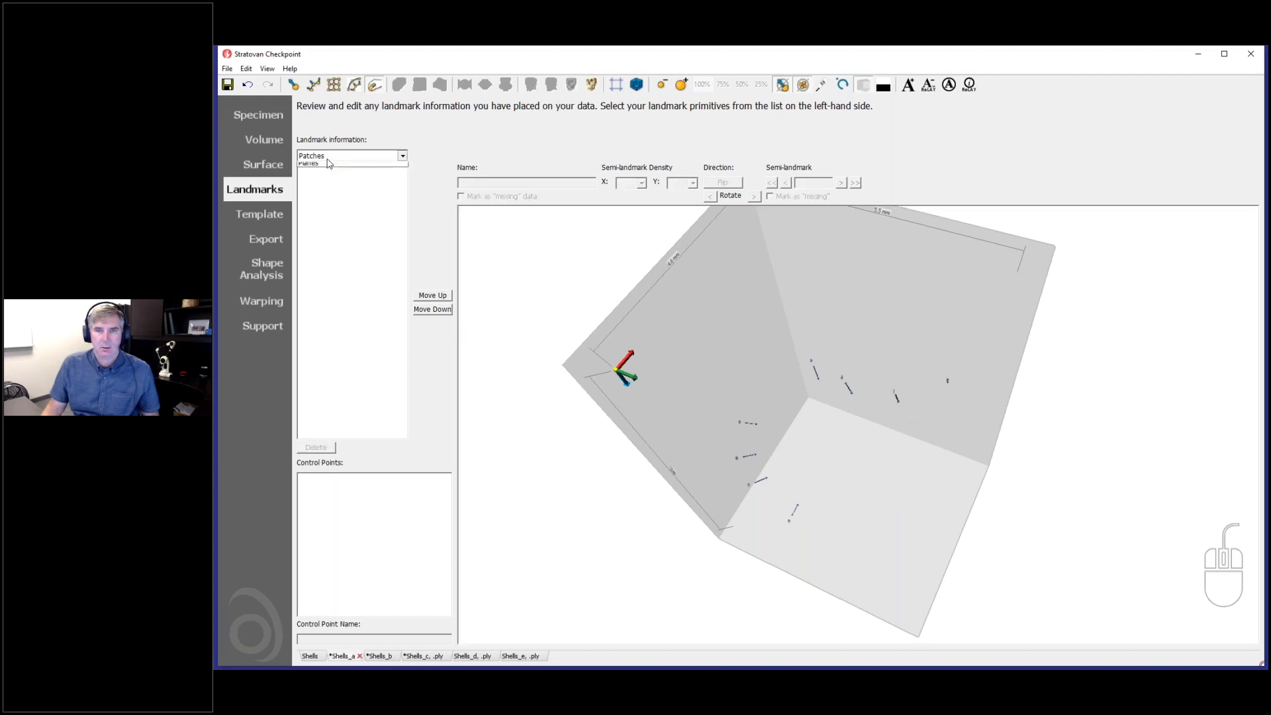
left_click(339, 174)
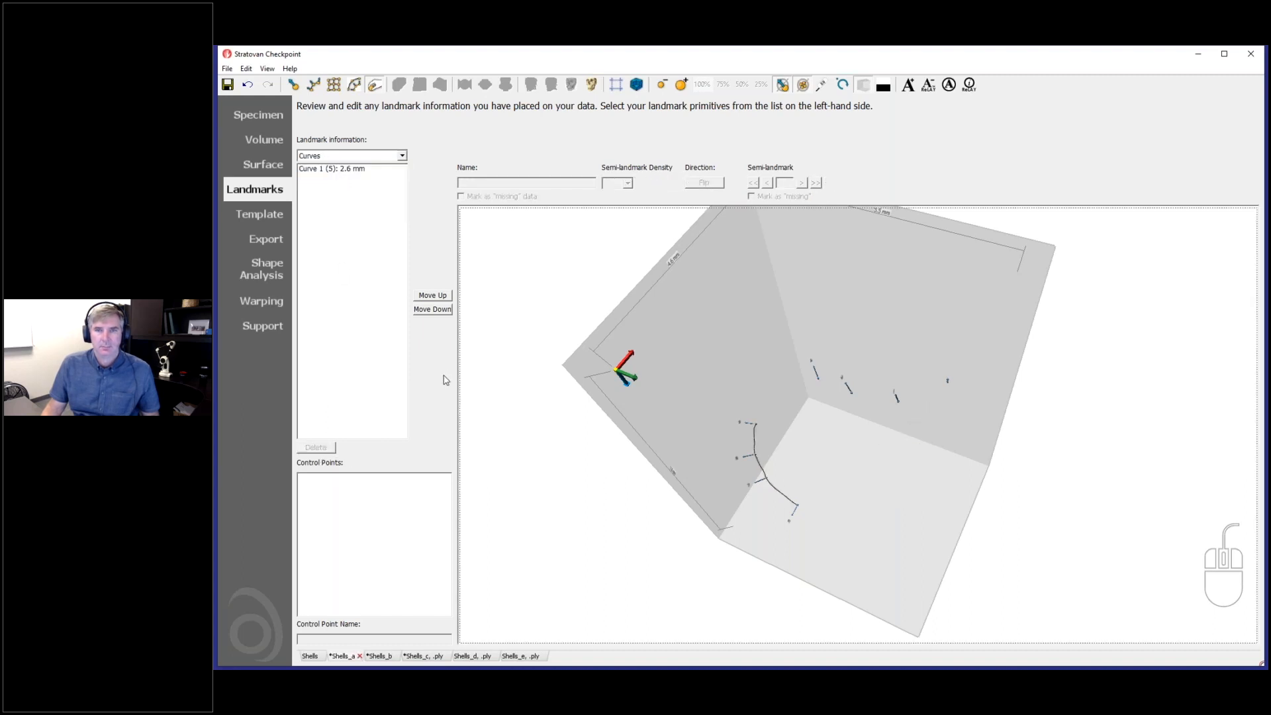
left_click(342, 168)
left_click_drag(669, 511, 696, 576)
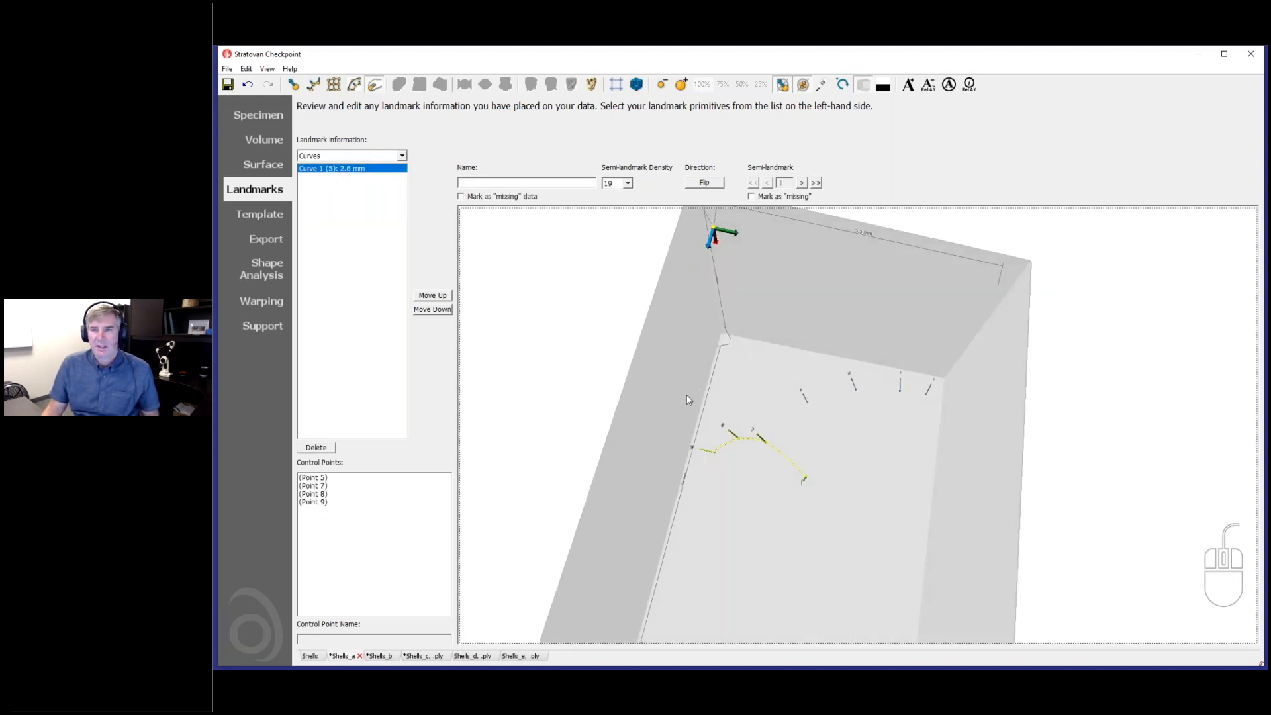
scroll(490, 366, "up", 5)
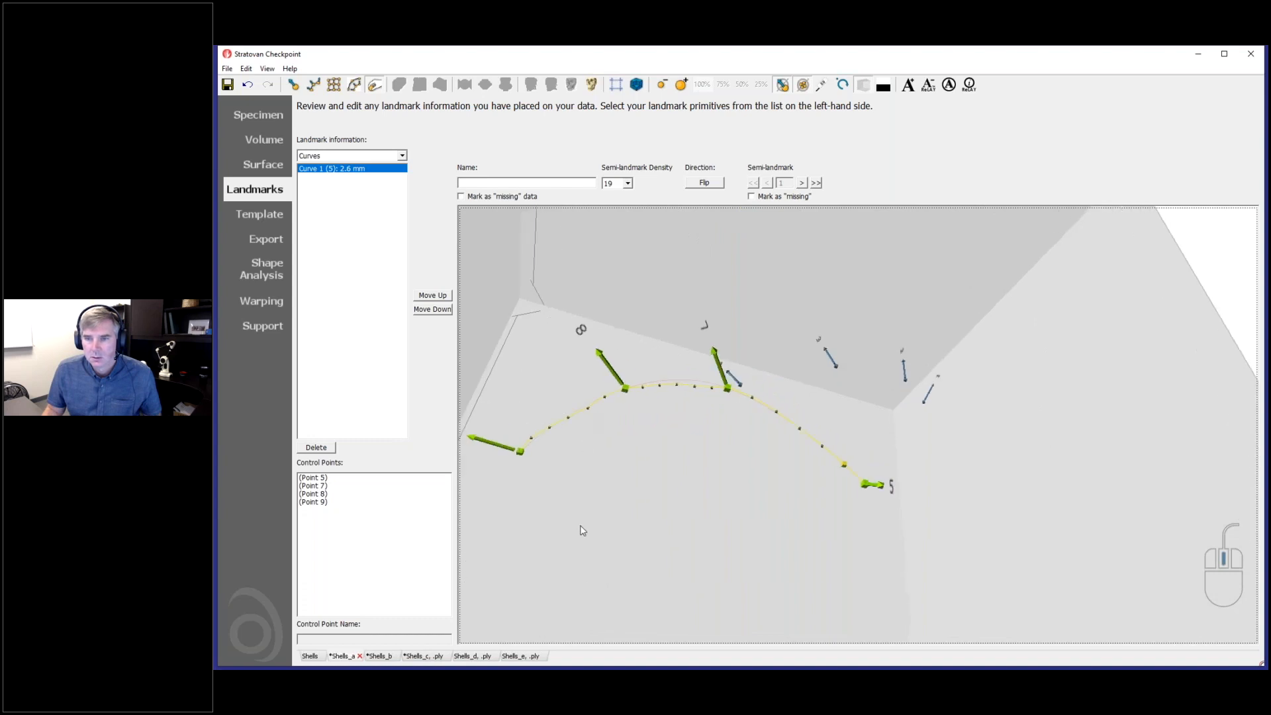
left_click_drag(582, 531, 394, 507)
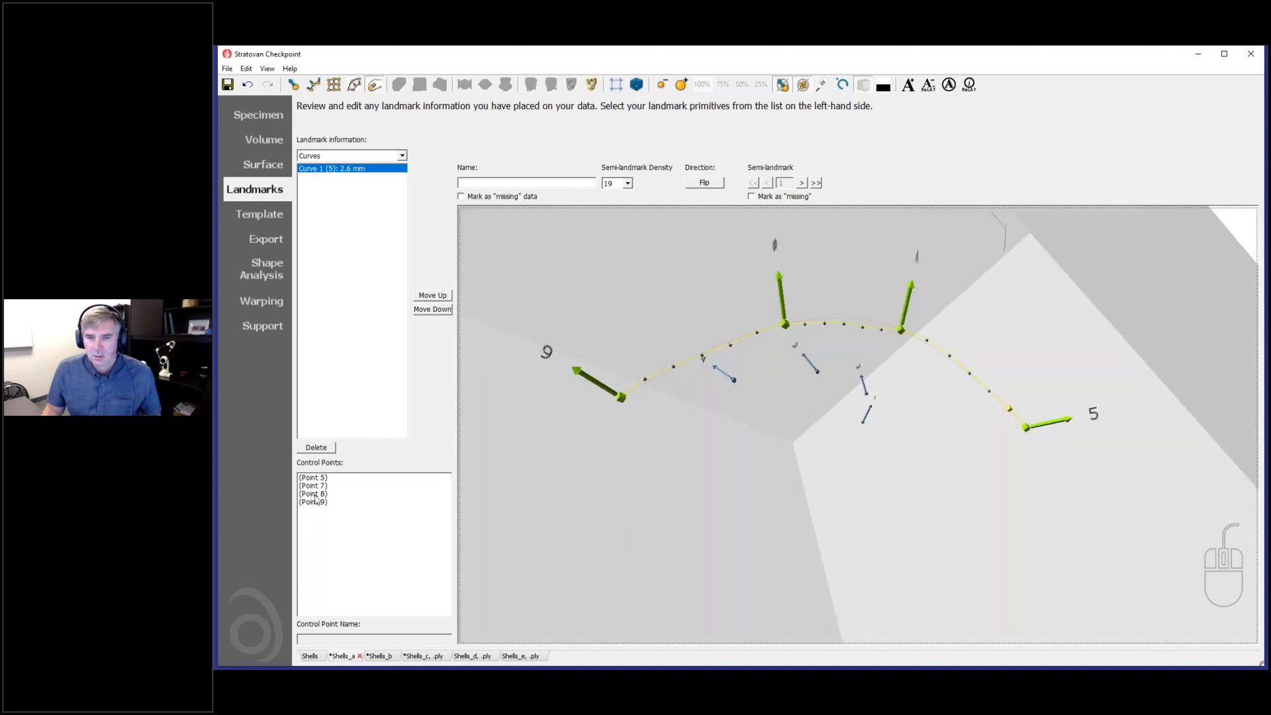
left_click(324, 477)
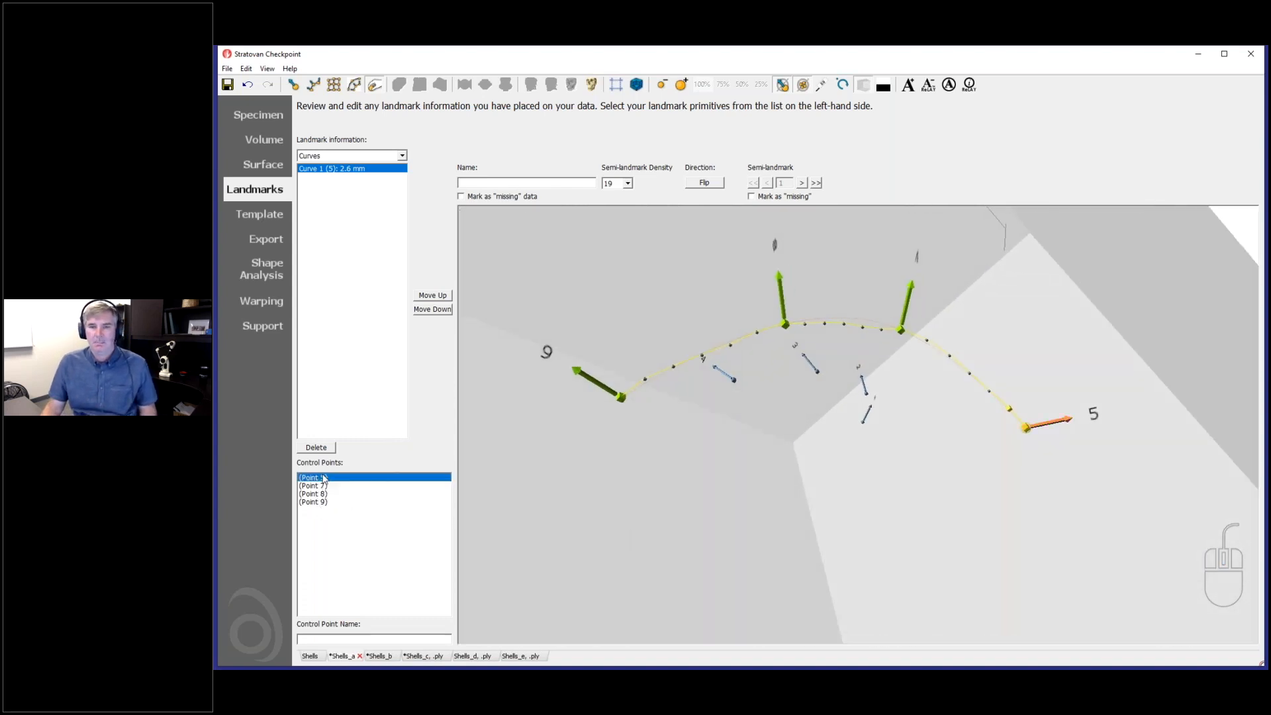
left_click_drag(1018, 548, 950, 462)
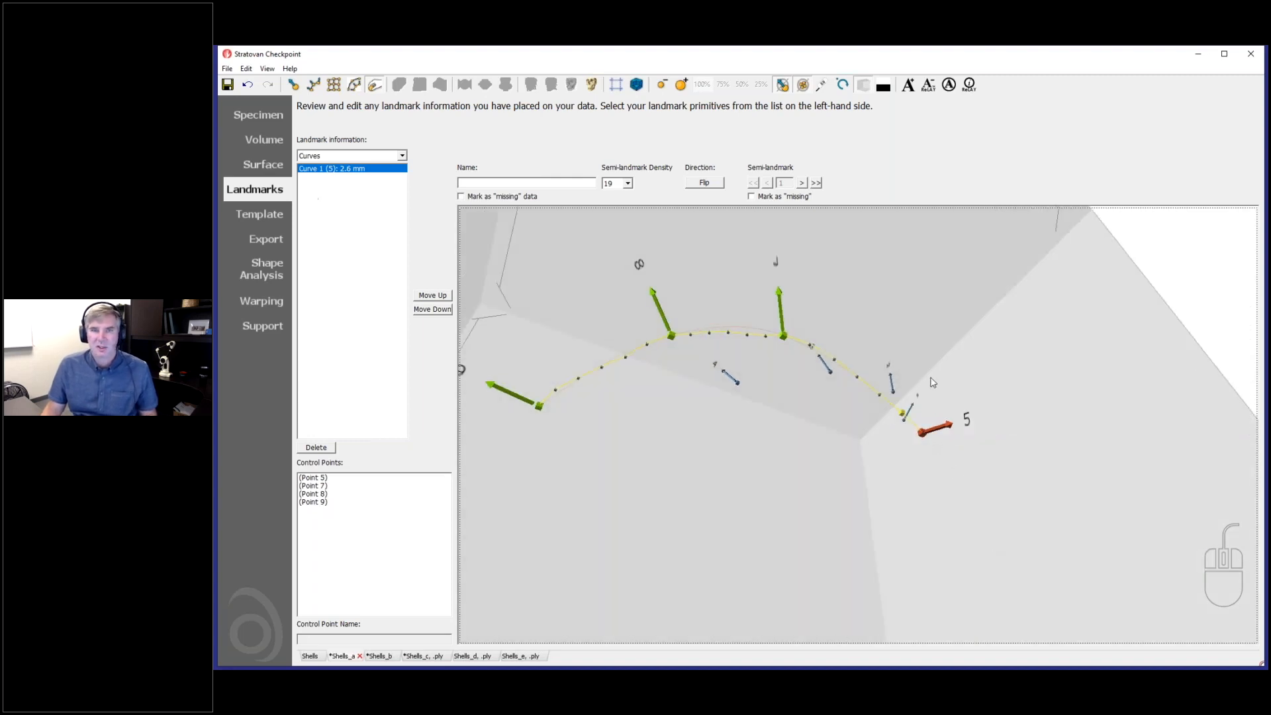
left_click(923, 435)
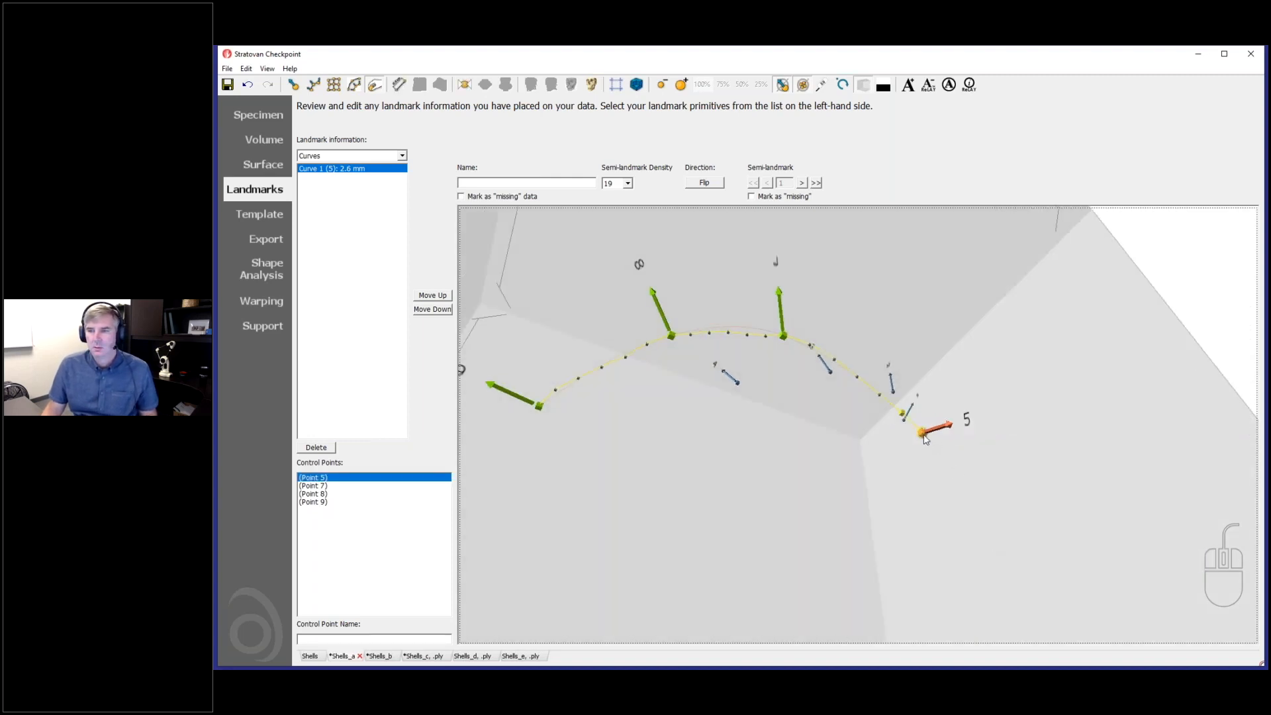
left_click(344, 639)
type("A")
key("Return")
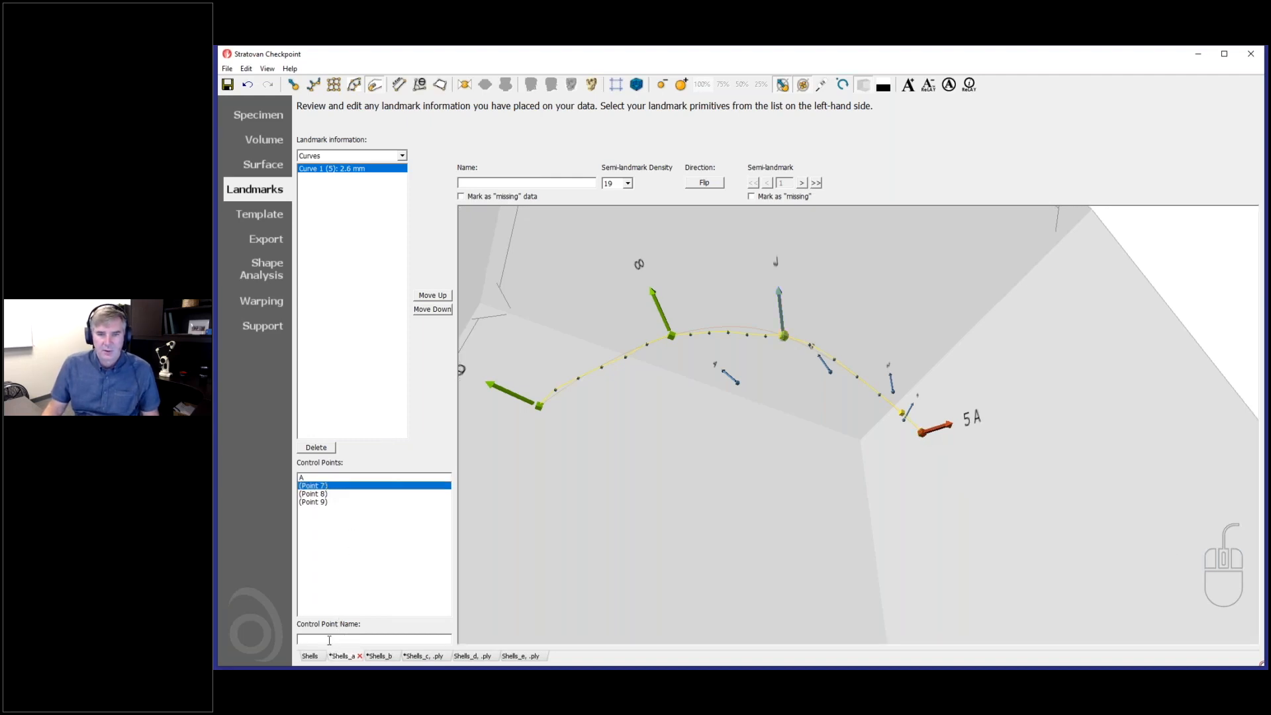
Name the remaining control points of Curve 1: Point 7 as B, Point 8 as C and Point 9 as D.
type("B")
left_click(322, 496)
type("C")
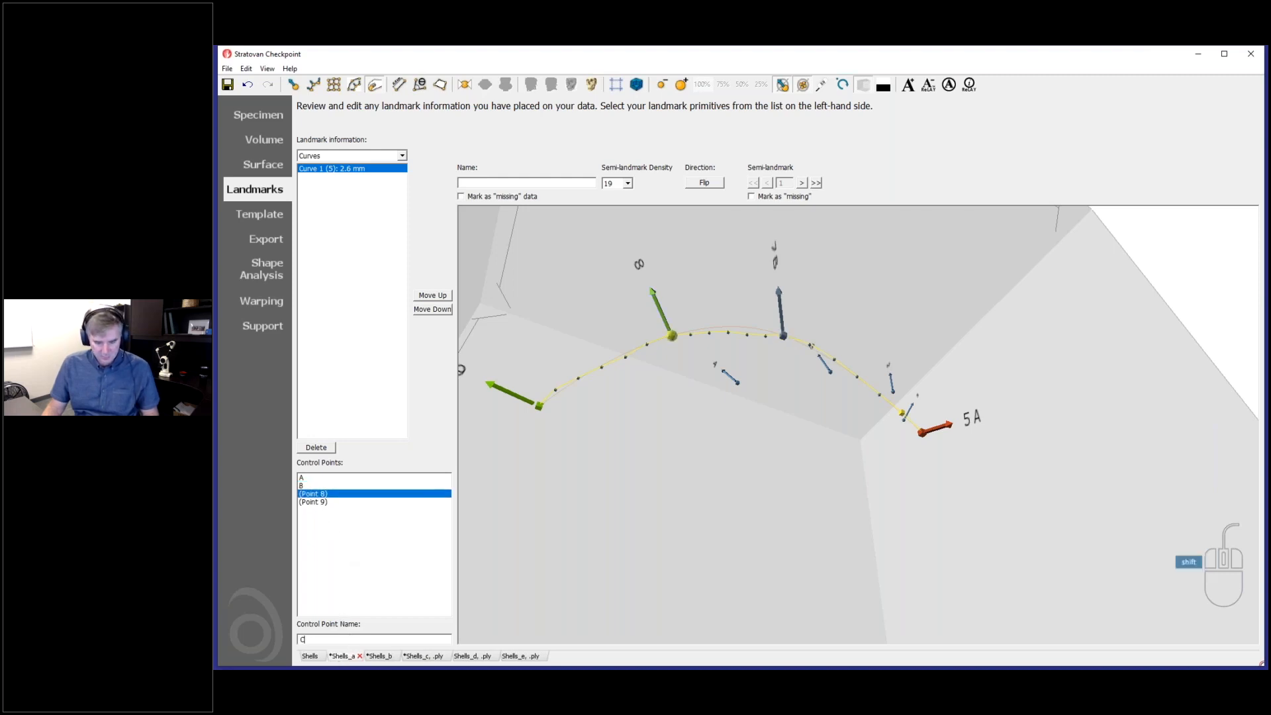
left_click(338, 505)
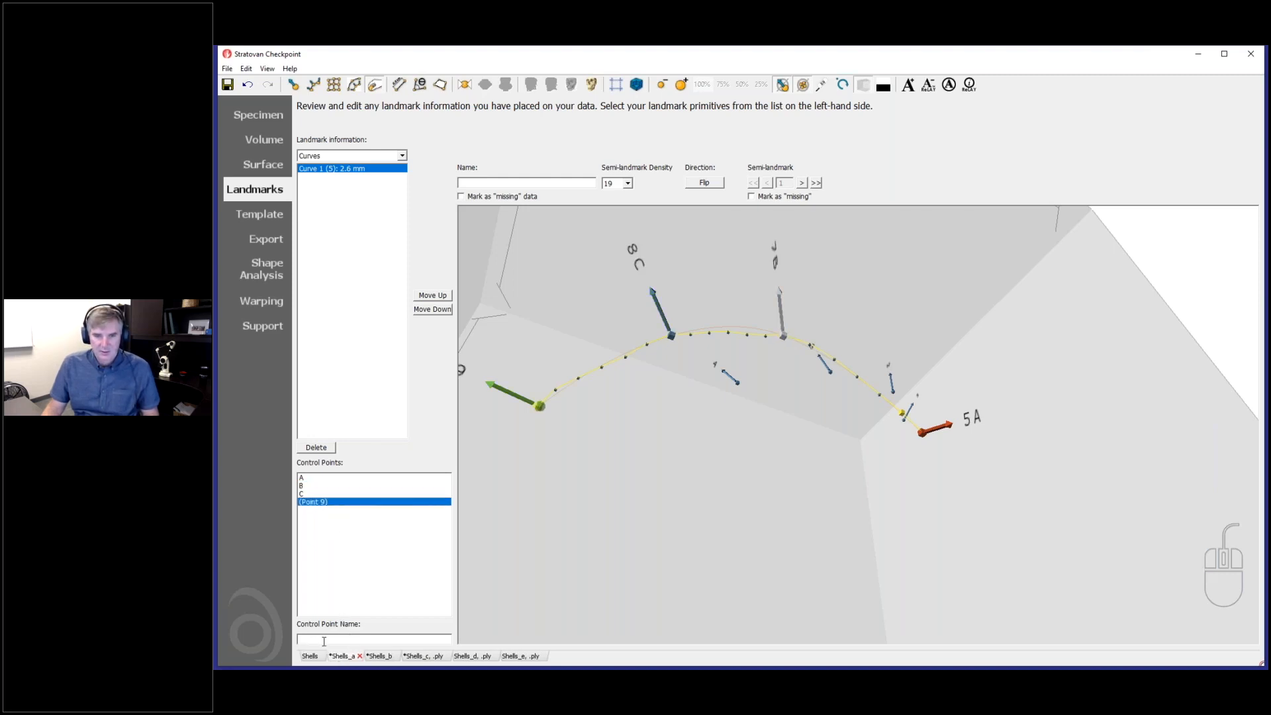
type("D")
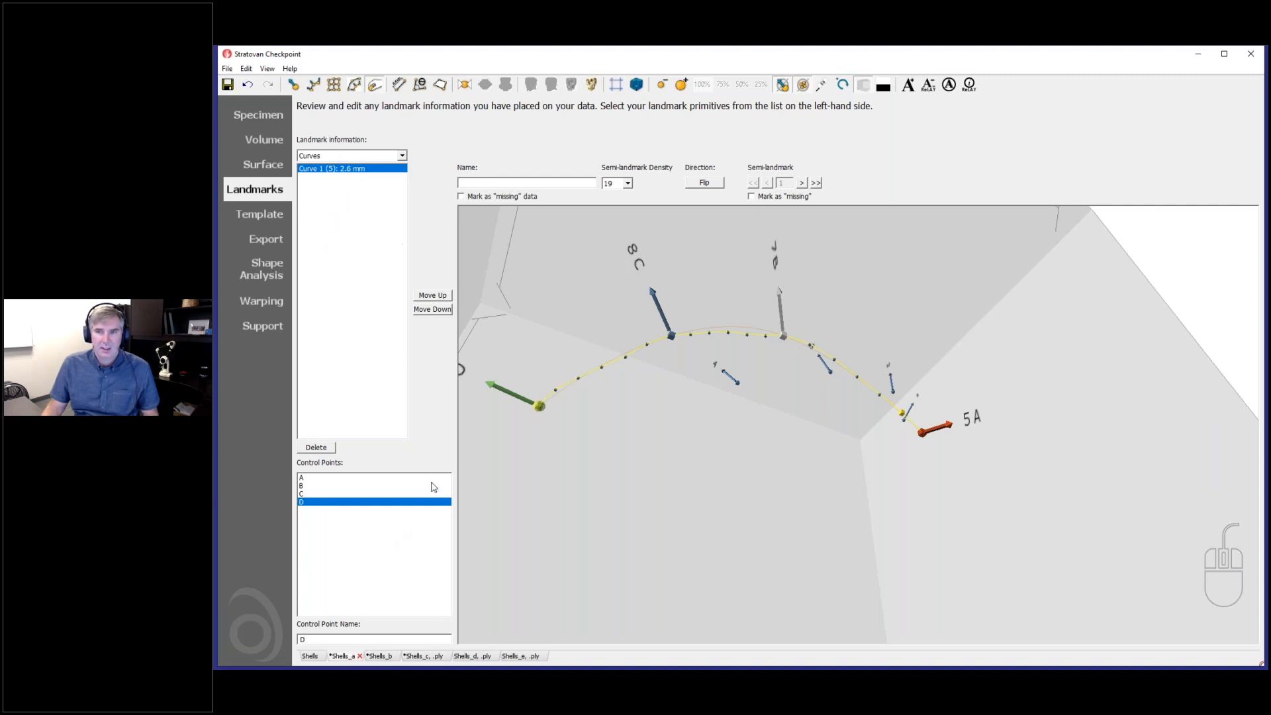
Look at the single-point landmarks, and return to Curve 1 to inspect its named control points.
left_click(357, 156)
left_click(333, 179)
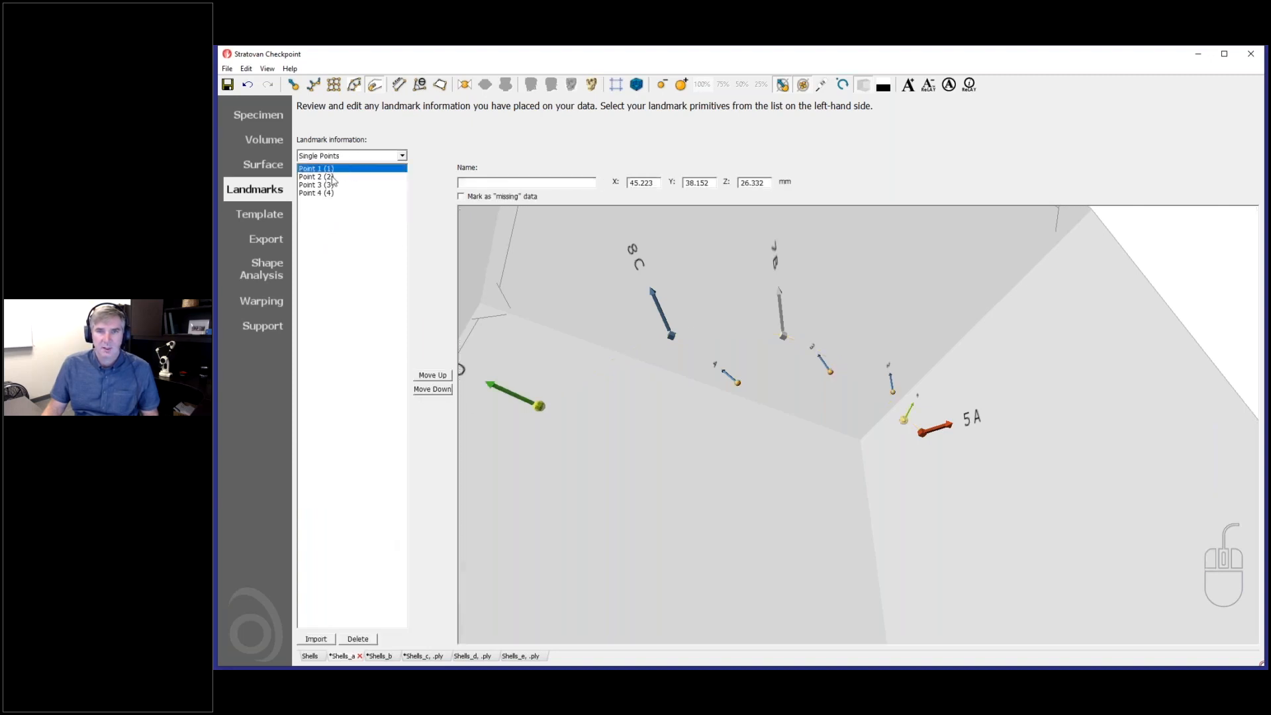
left_click(337, 157)
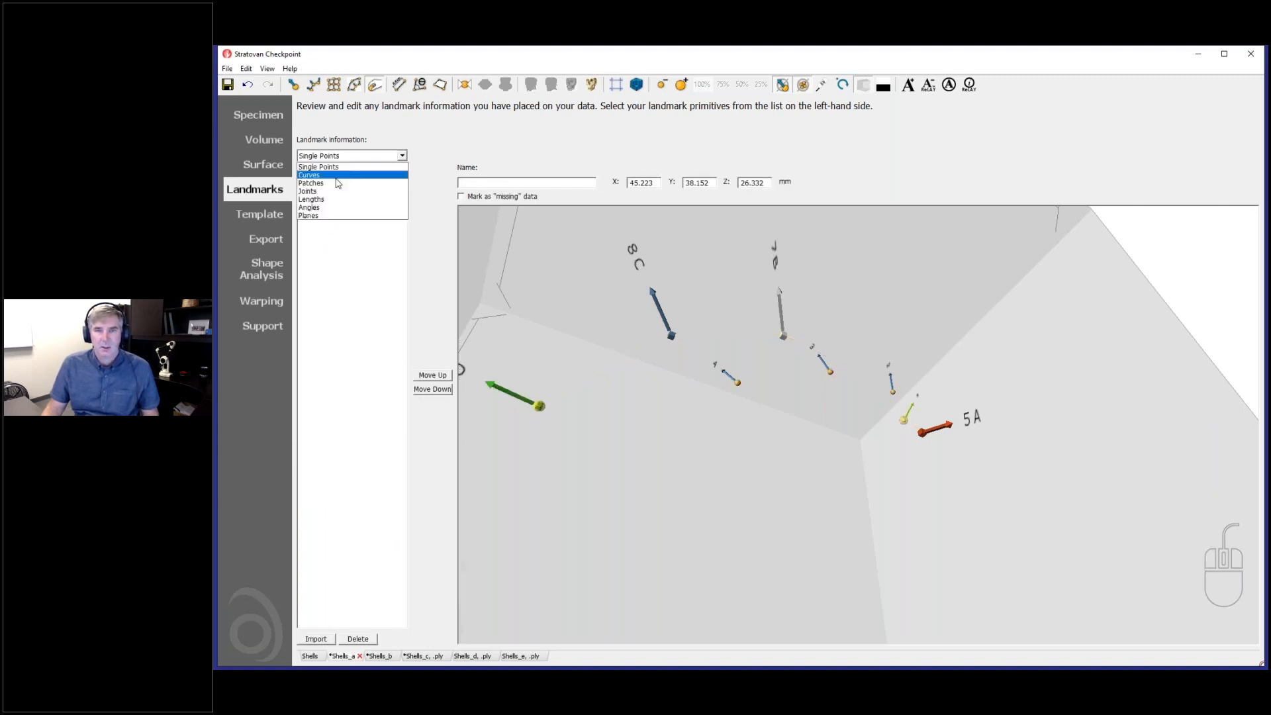
left_click(336, 176)
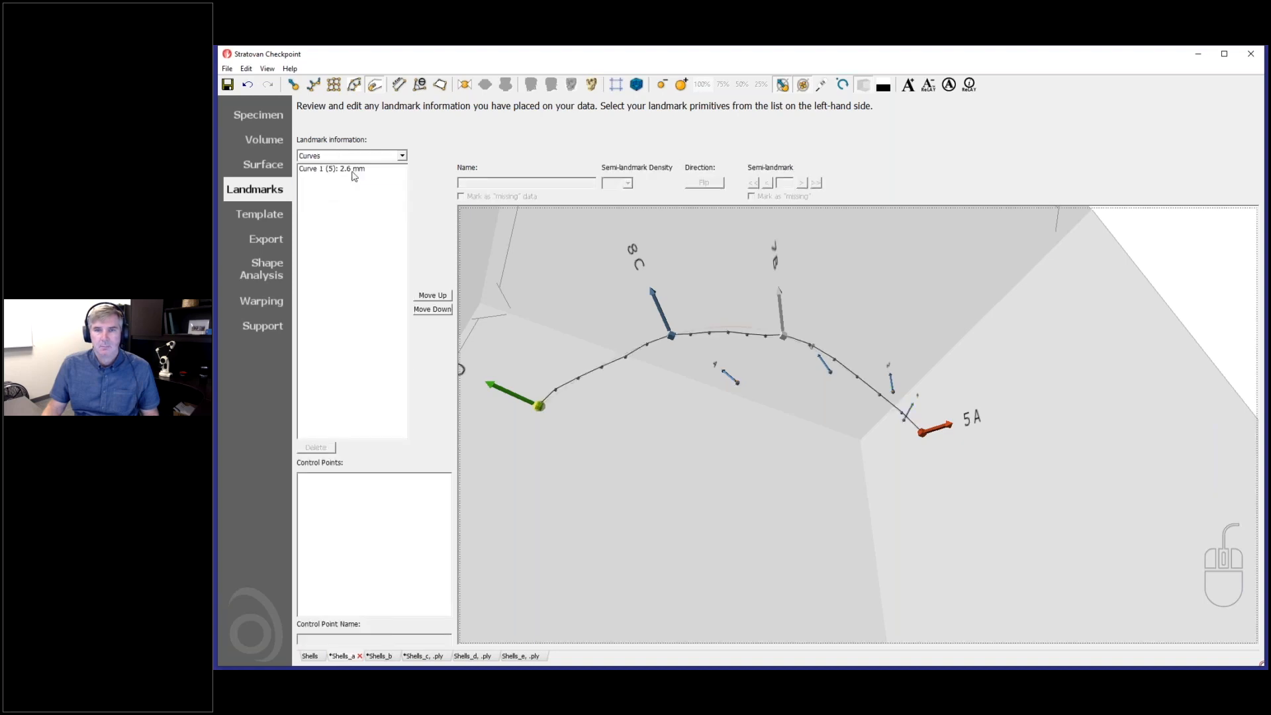
left_click(353, 169)
left_click_drag(648, 465, 766, 535)
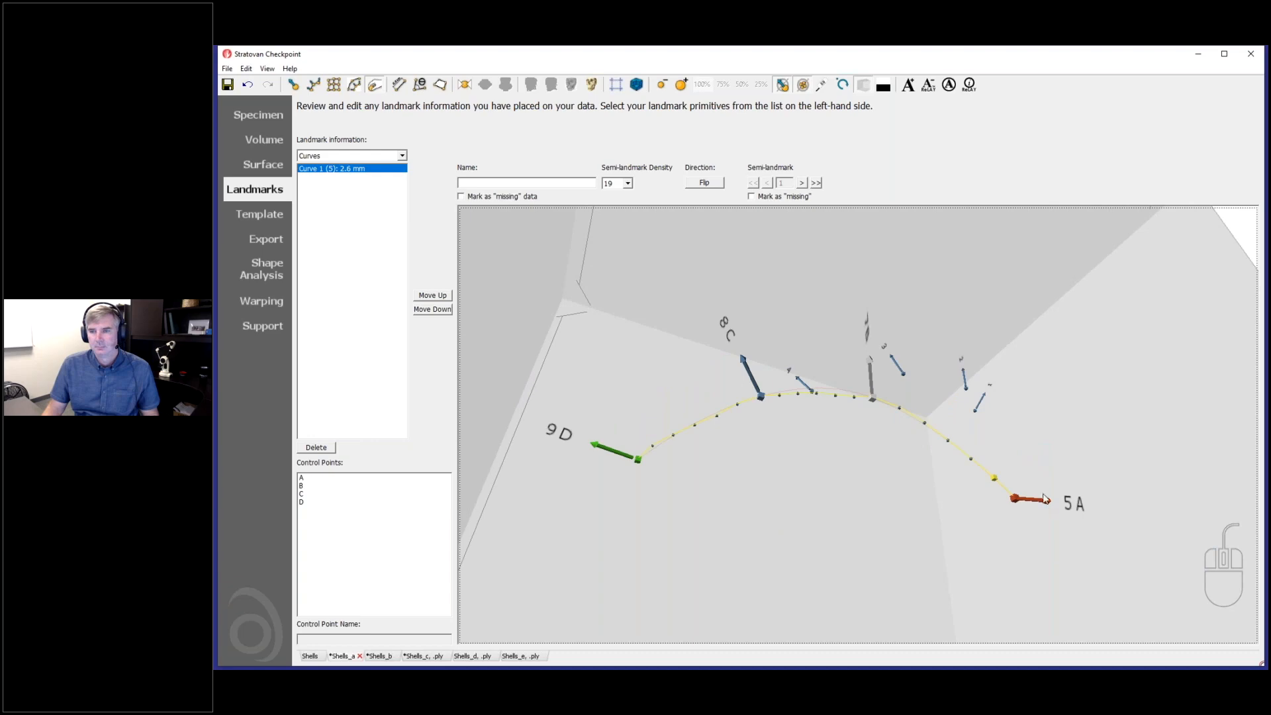
Examine how the curve's semi-landmarks are labelled and numbered in the CSV landmark export preview.
left_click(264, 243)
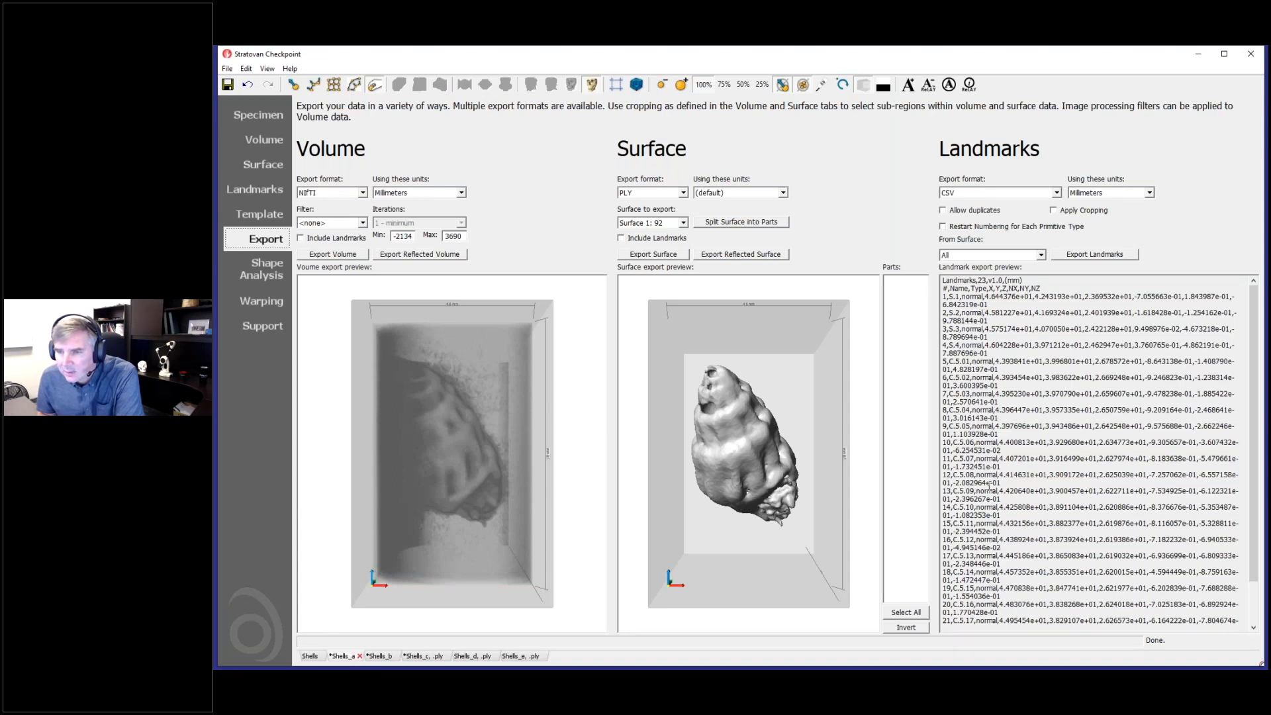
scroll(986, 594, "down", 2)
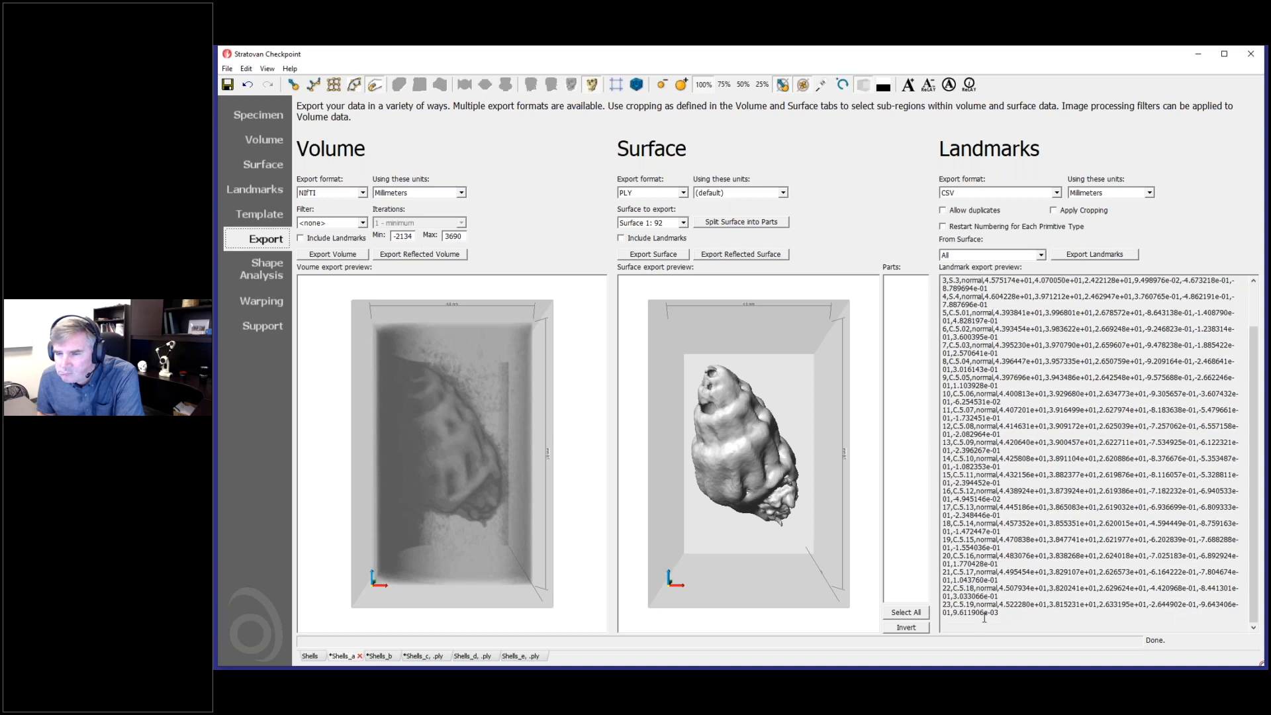
left_click_drag(954, 604, 967, 605)
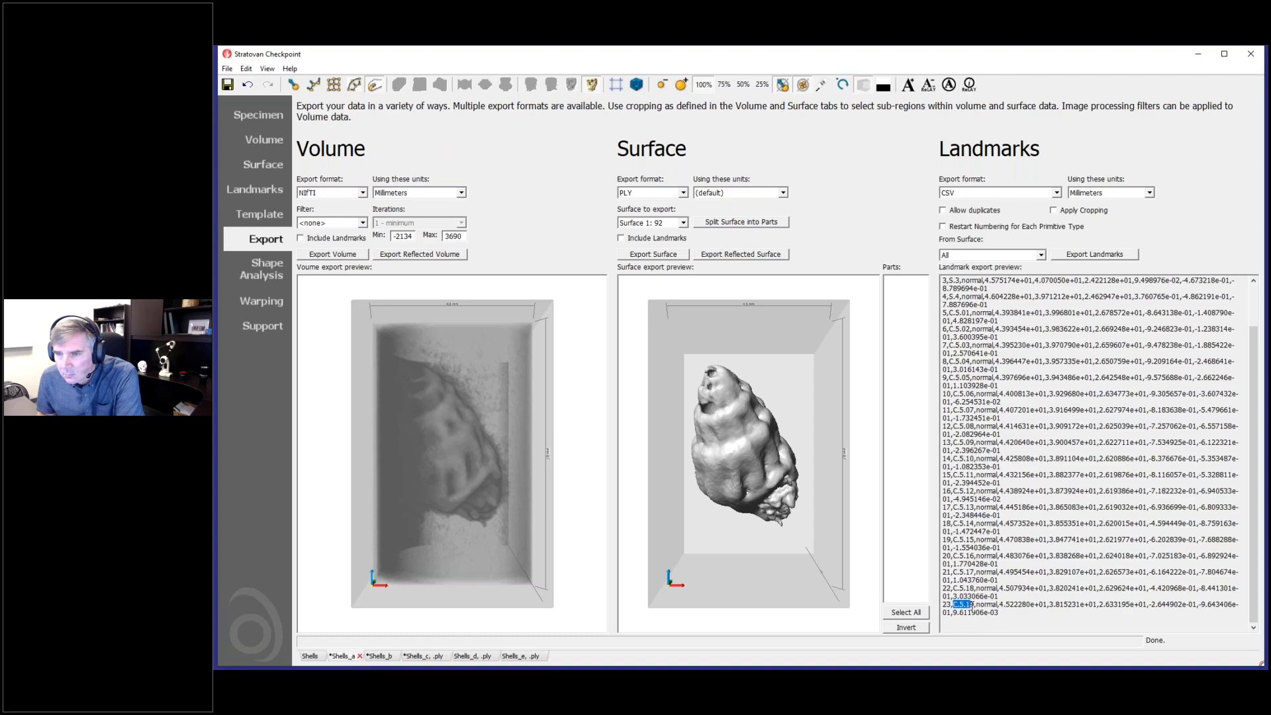
scroll(977, 567, "up", 2)
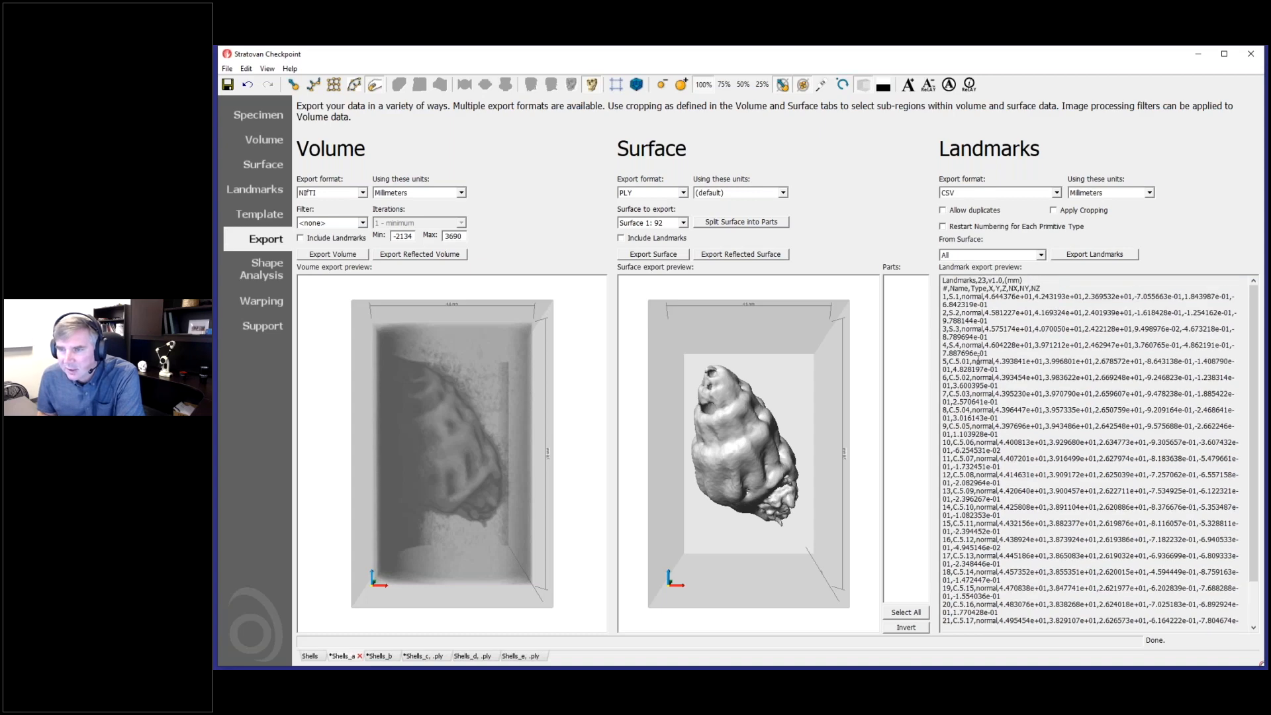
Preview the landmark export in Morphologika format, and switch the format back to CSV.
left_click(997, 196)
left_click(1003, 211)
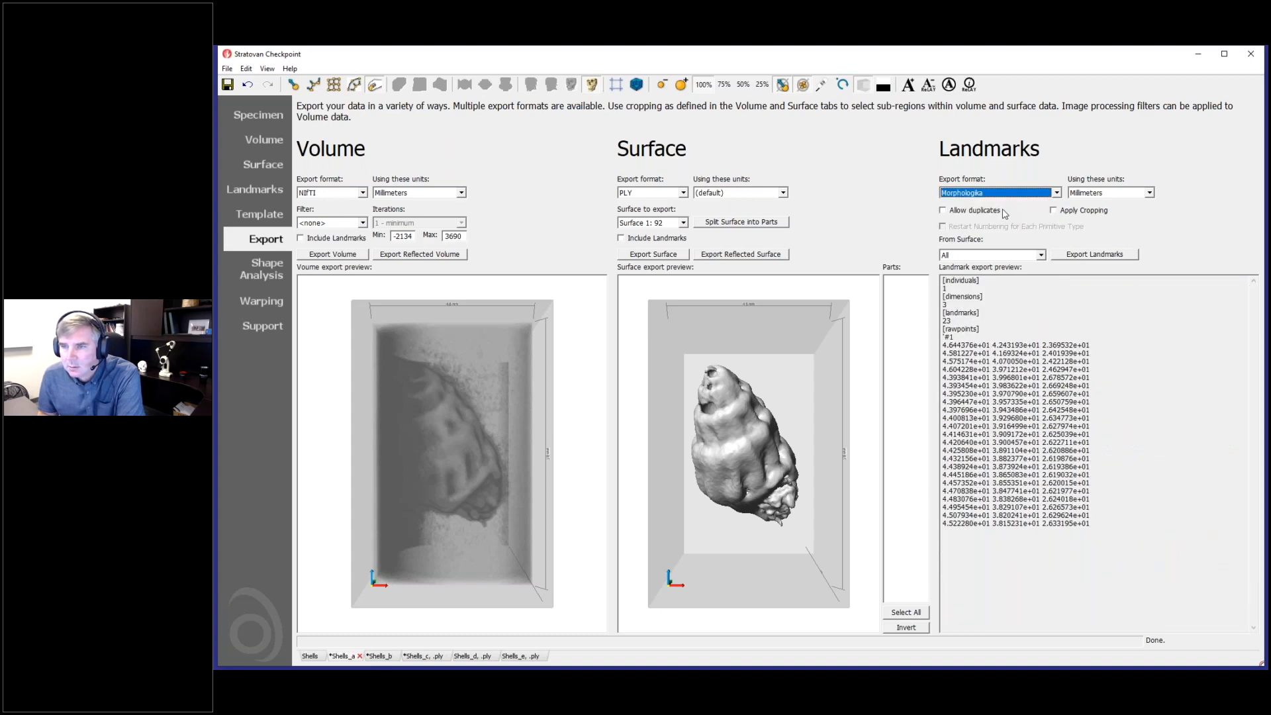
left_click(997, 193)
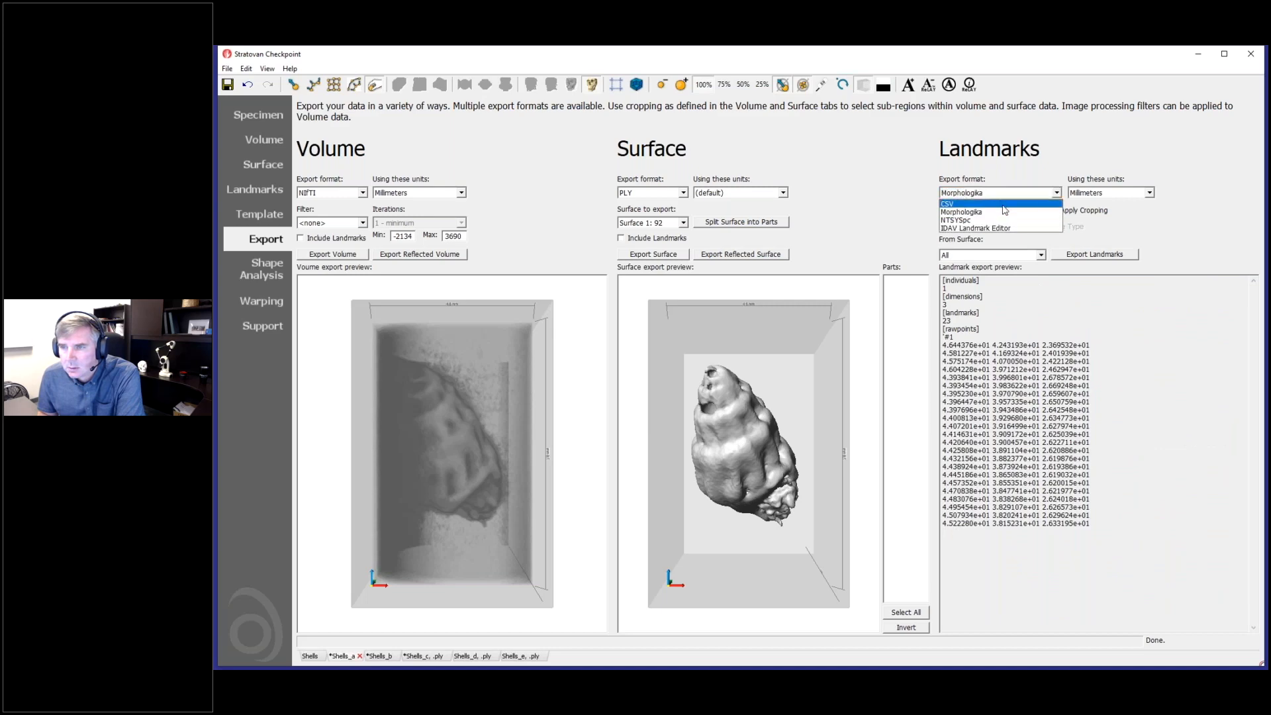
left_click(1004, 205)
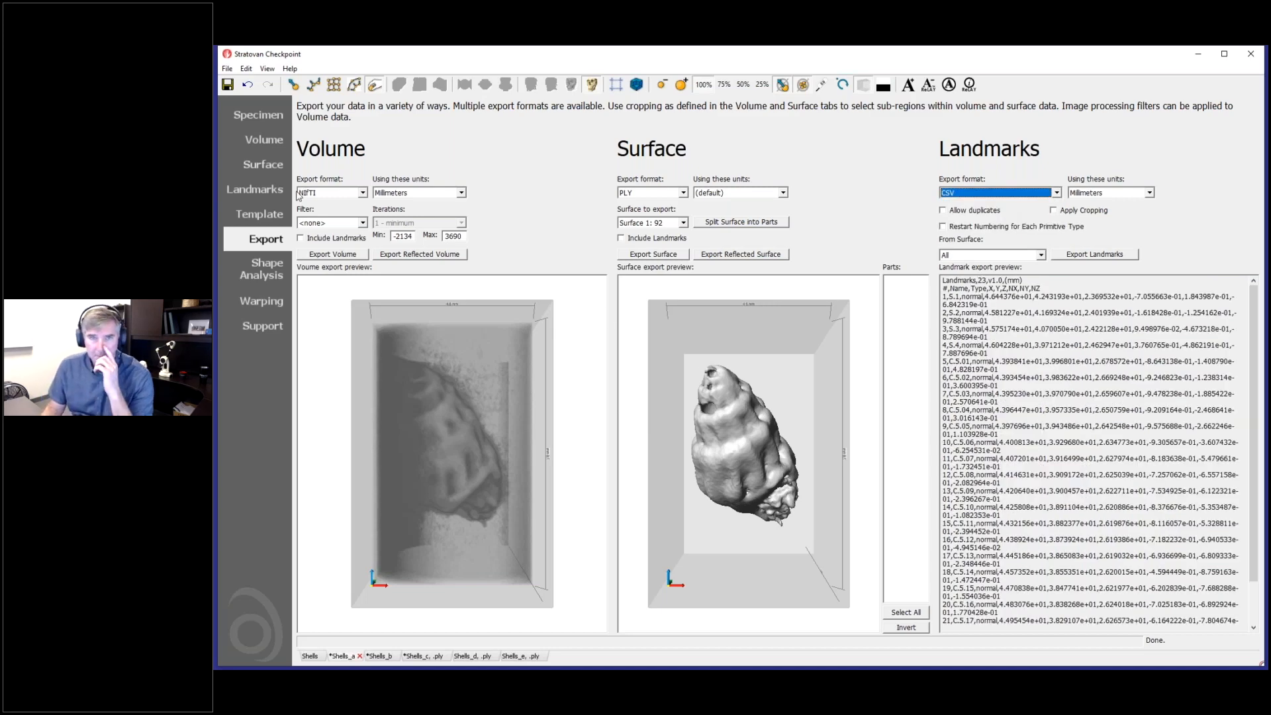
Set the semi-landmark density of Curve 1 to 4.
left_click(255, 193)
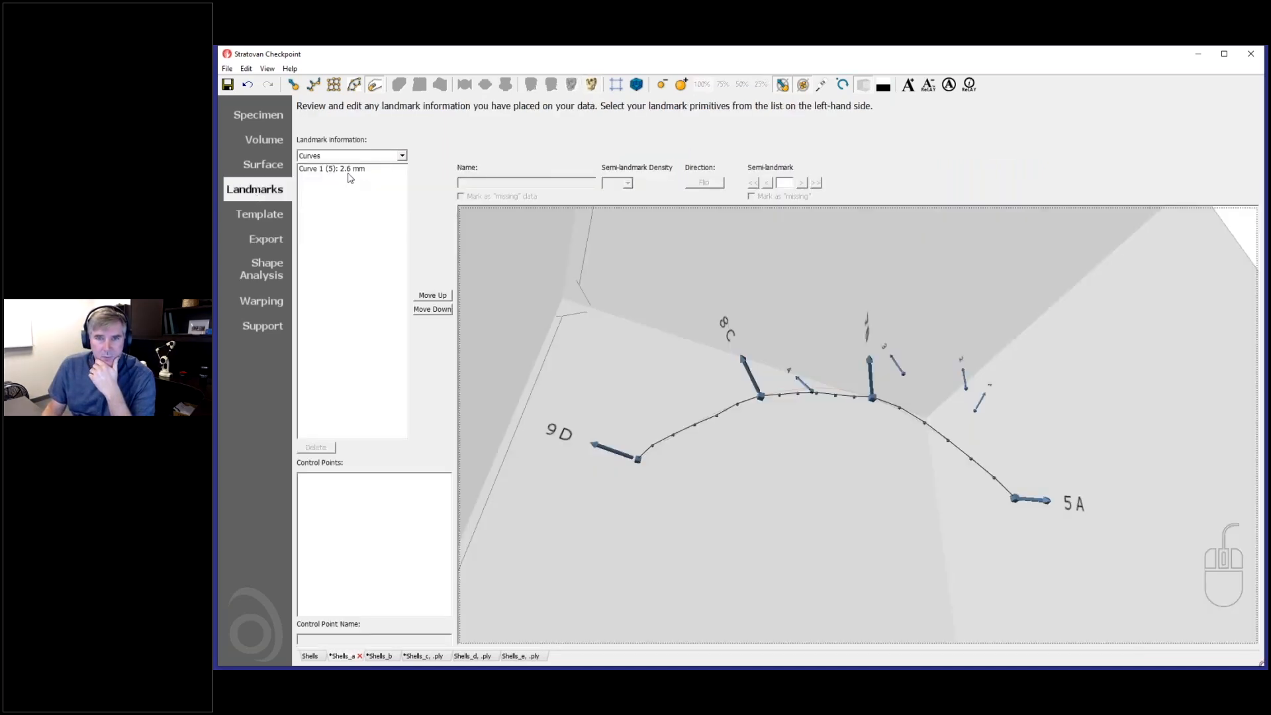
left_click(348, 170)
left_click(620, 184)
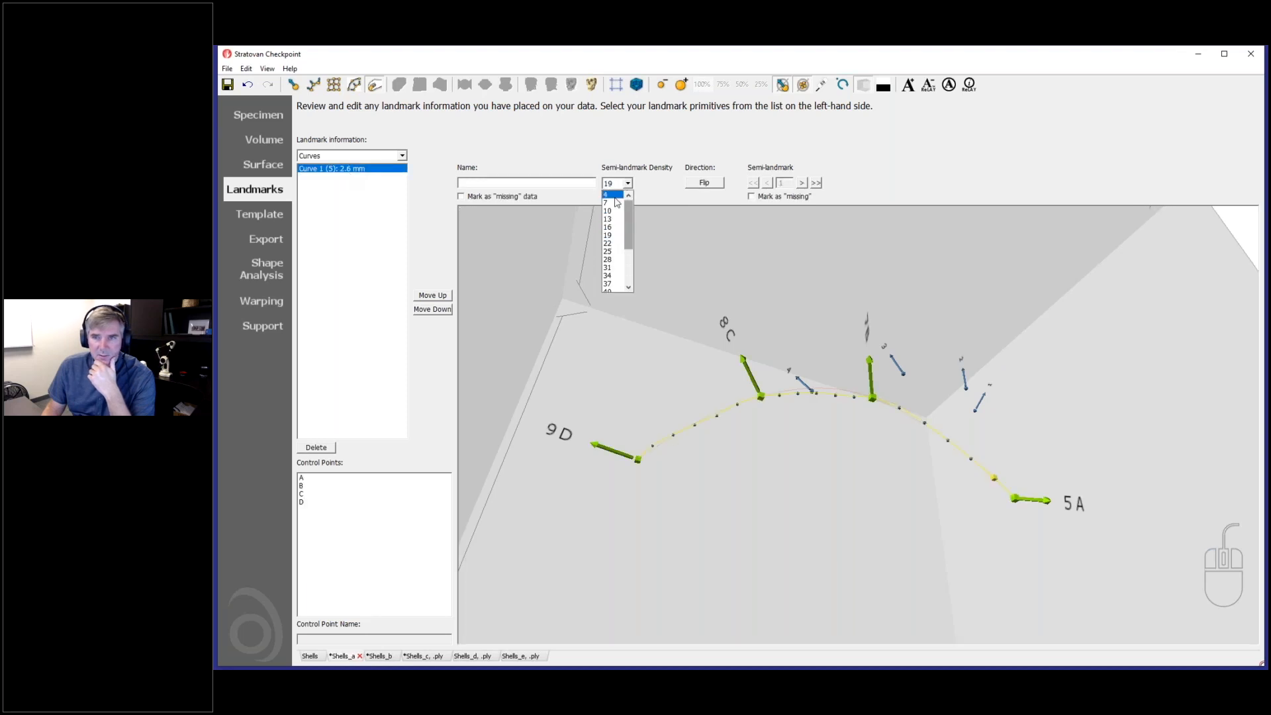
left_click(613, 196)
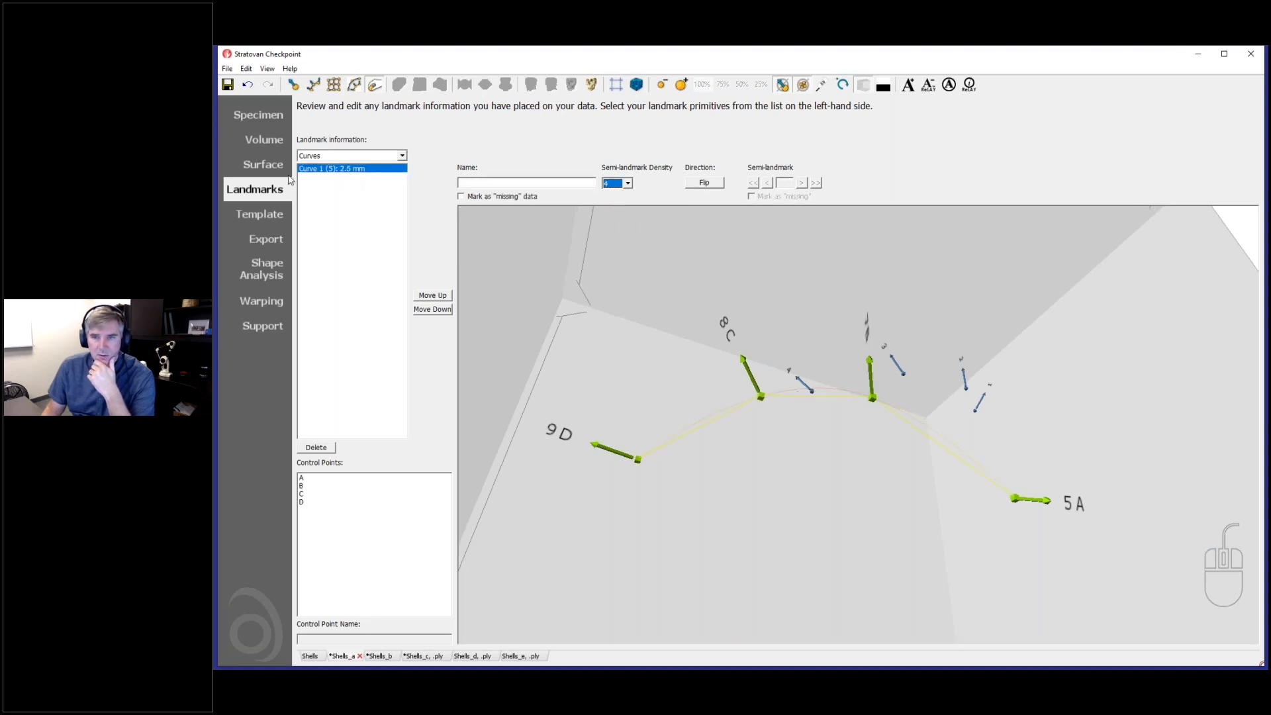
Check the CSV landmark export preview for the single-point and reduced-density curve entries.
left_click(262, 240)
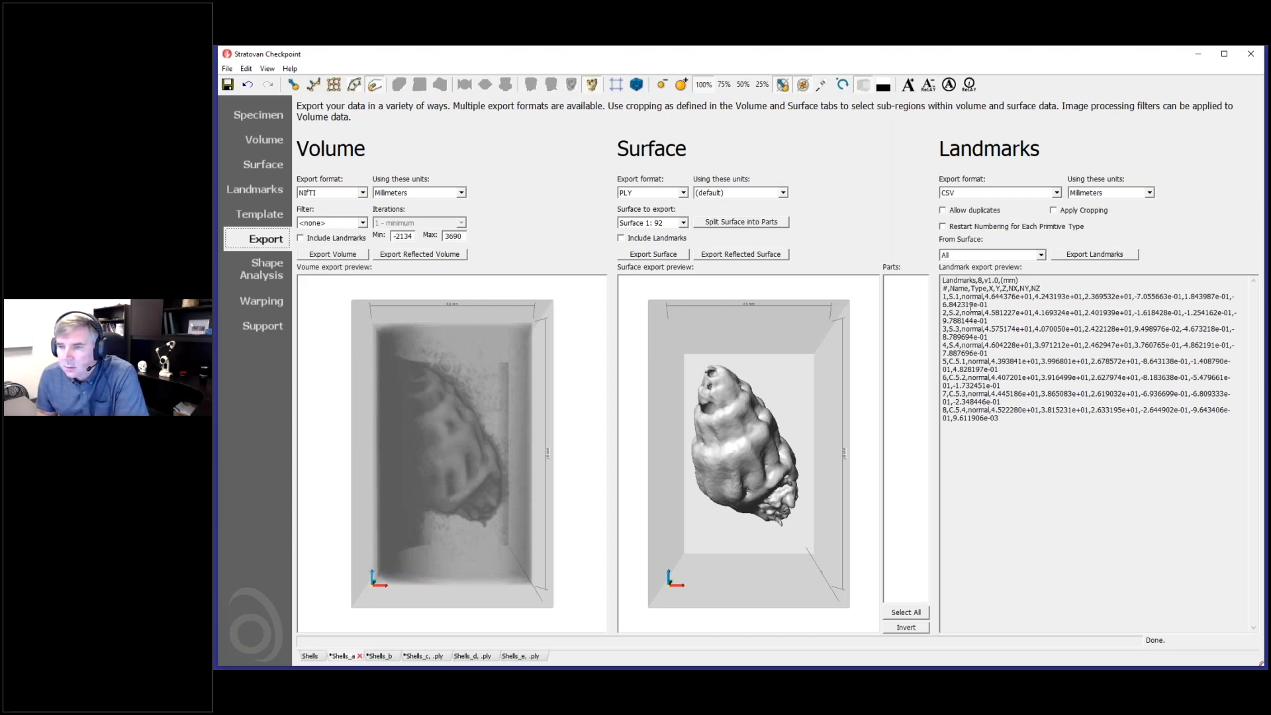
left_click_drag(946, 297, 962, 361)
left_click(966, 361)
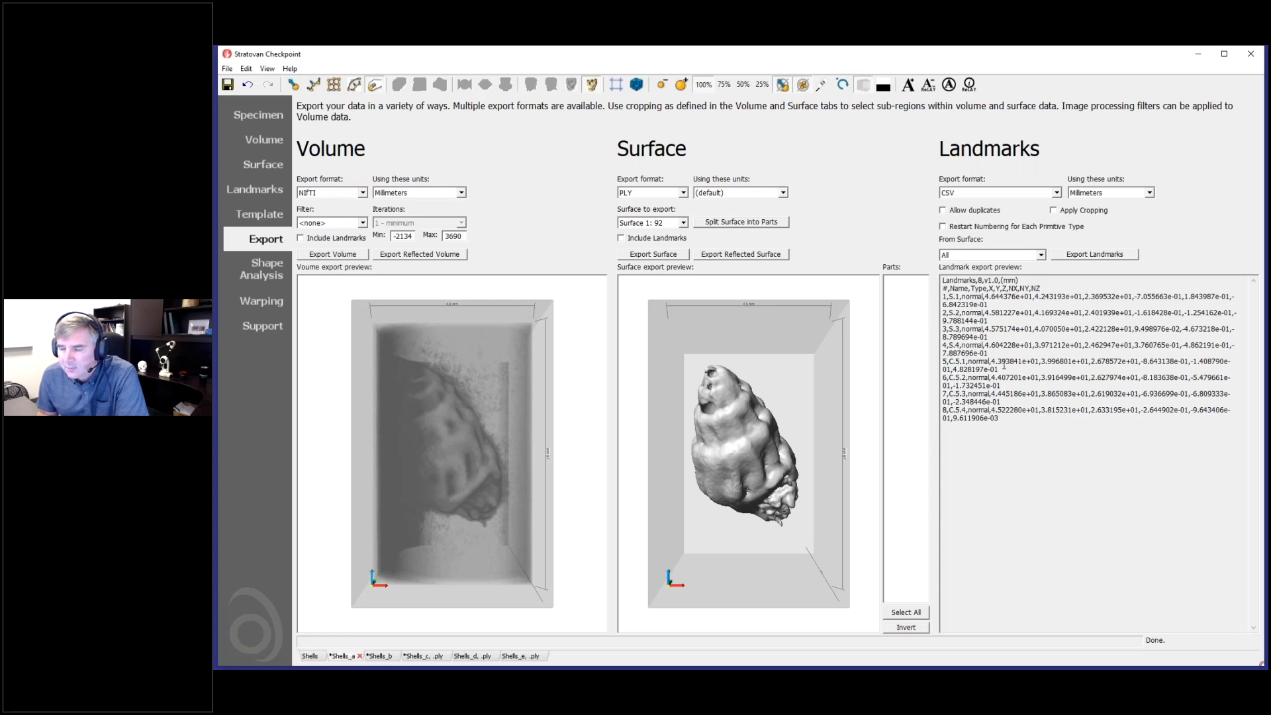
Flip the direction of Curve 1.
left_click_drag(1042, 362, 1065, 366)
left_click_drag(1043, 409, 1057, 410)
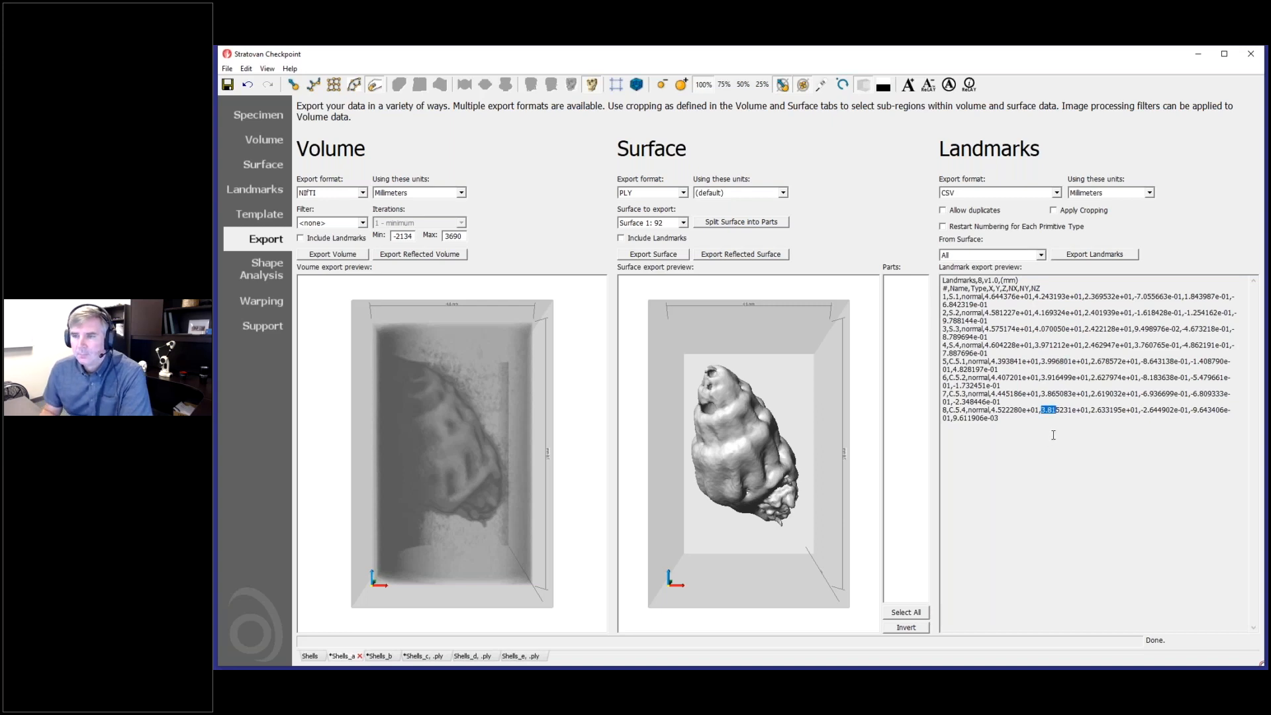
left_click(255, 189)
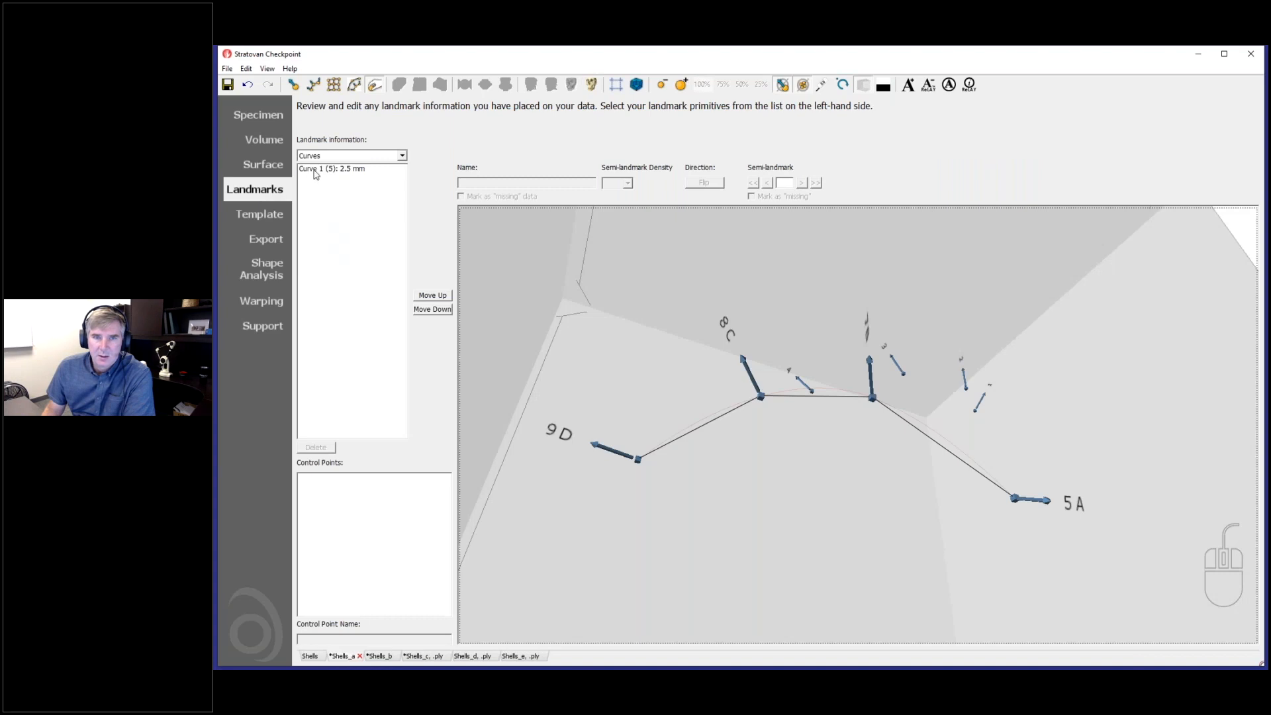
left_click(705, 182)
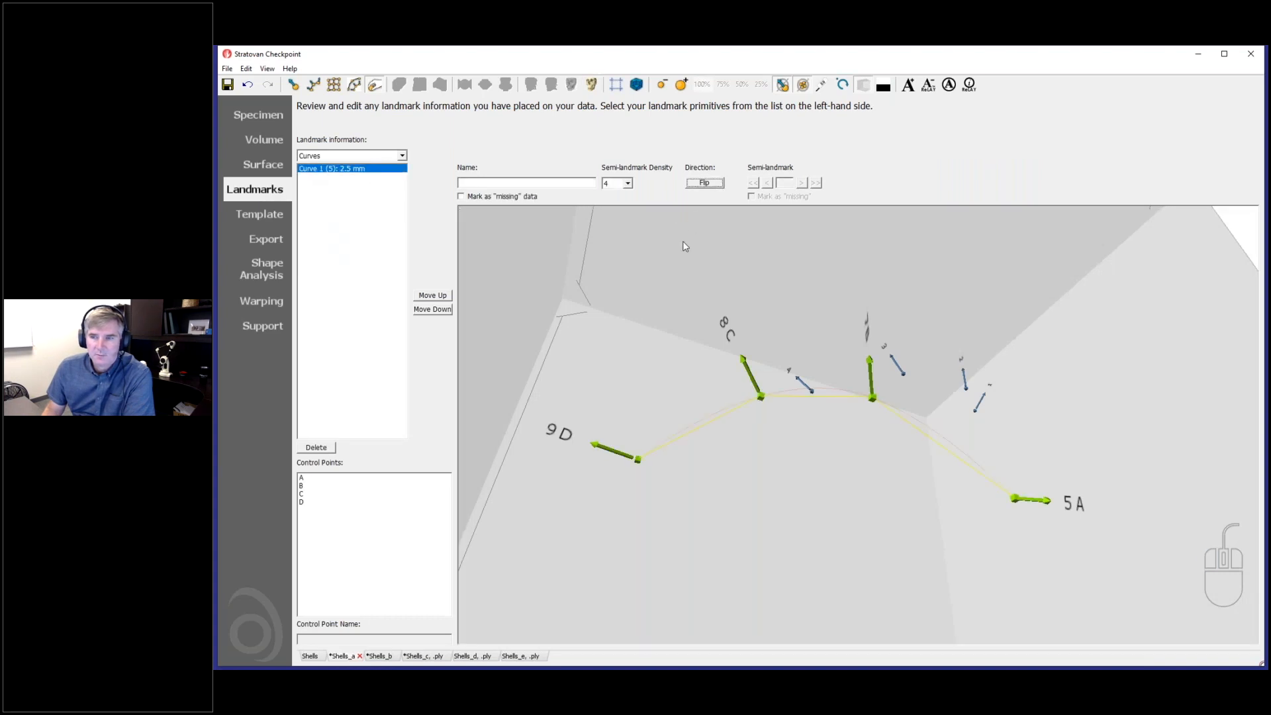
Compare the order and coordinates of the flipped curve's semi-landmarks in the CSV landmark export preview.
left_click(261, 238)
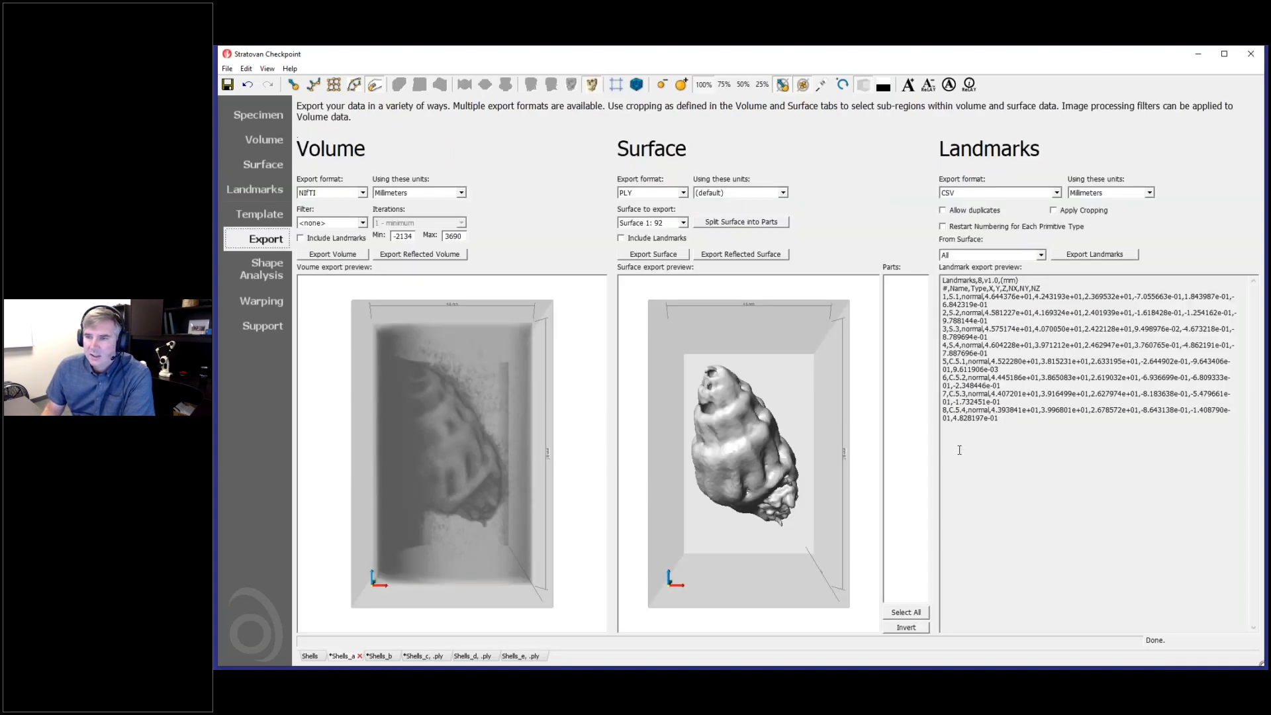
left_click_drag(1040, 410, 1054, 409)
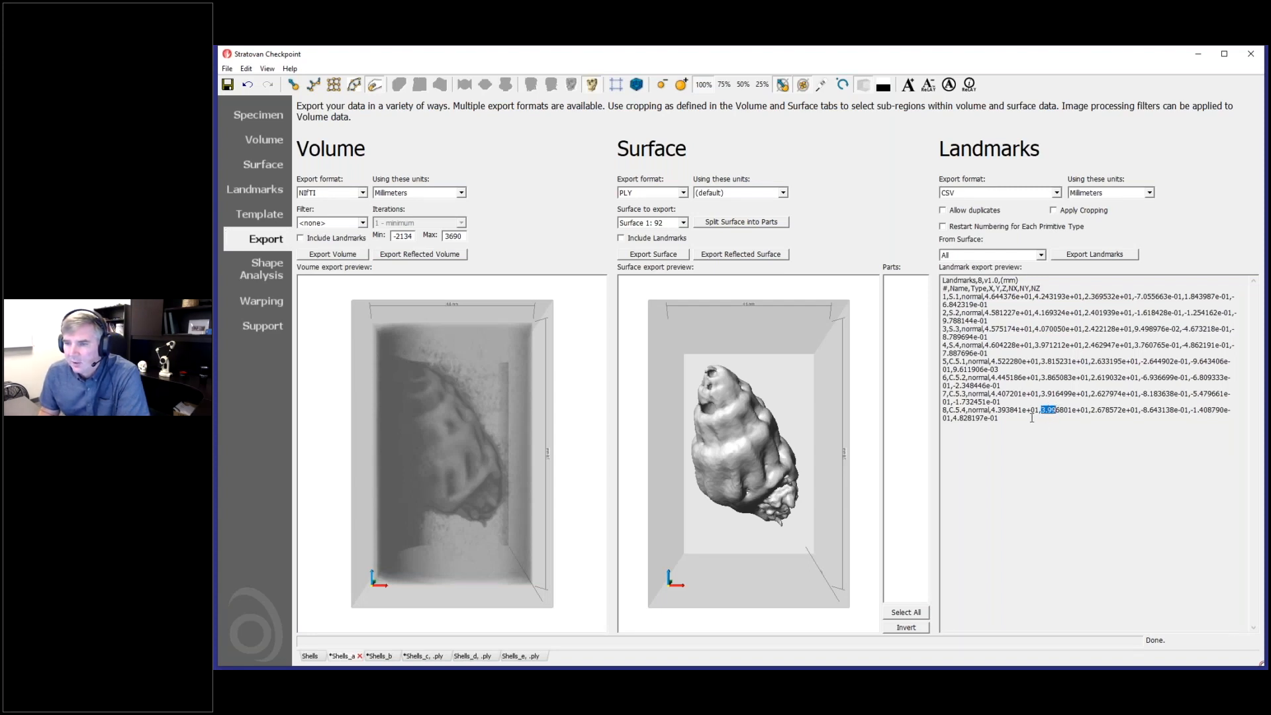
left_click_drag(1042, 361, 1056, 361)
left_click_drag(946, 362, 1045, 461)
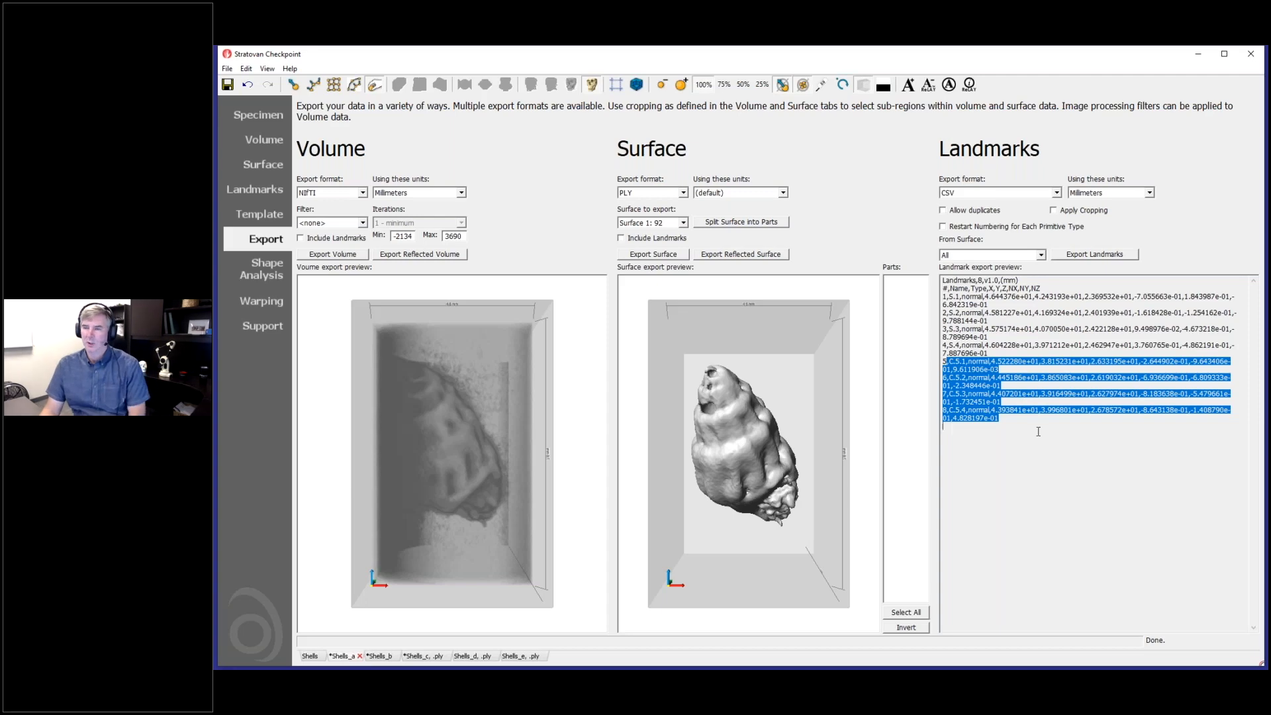
left_click_drag(1041, 409, 1069, 399)
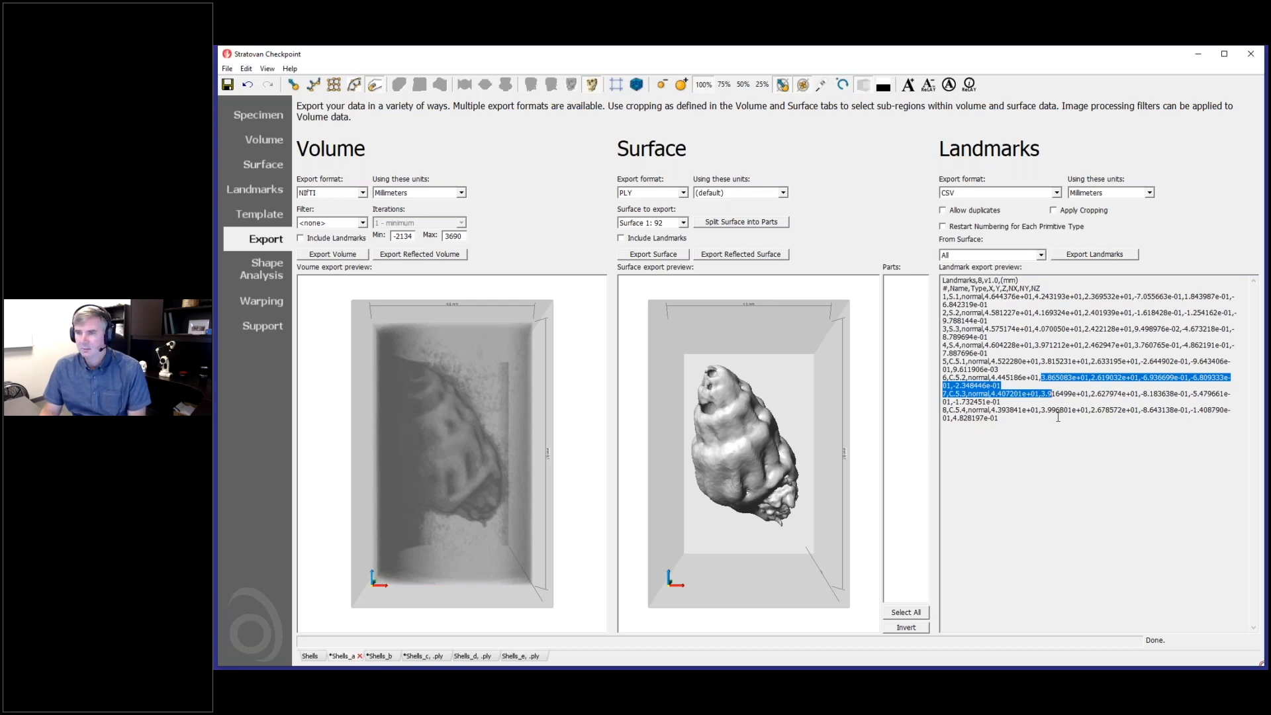
left_click_drag(802, 487, 740, 493)
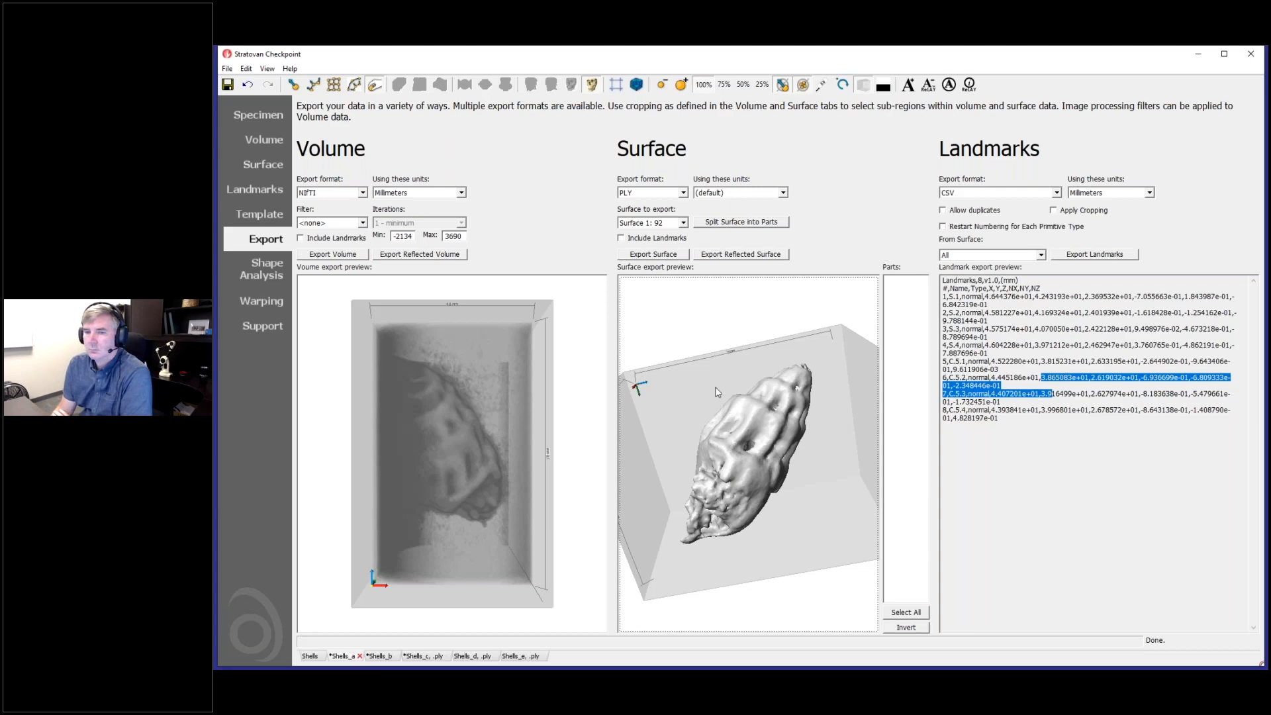
left_click(1072, 433)
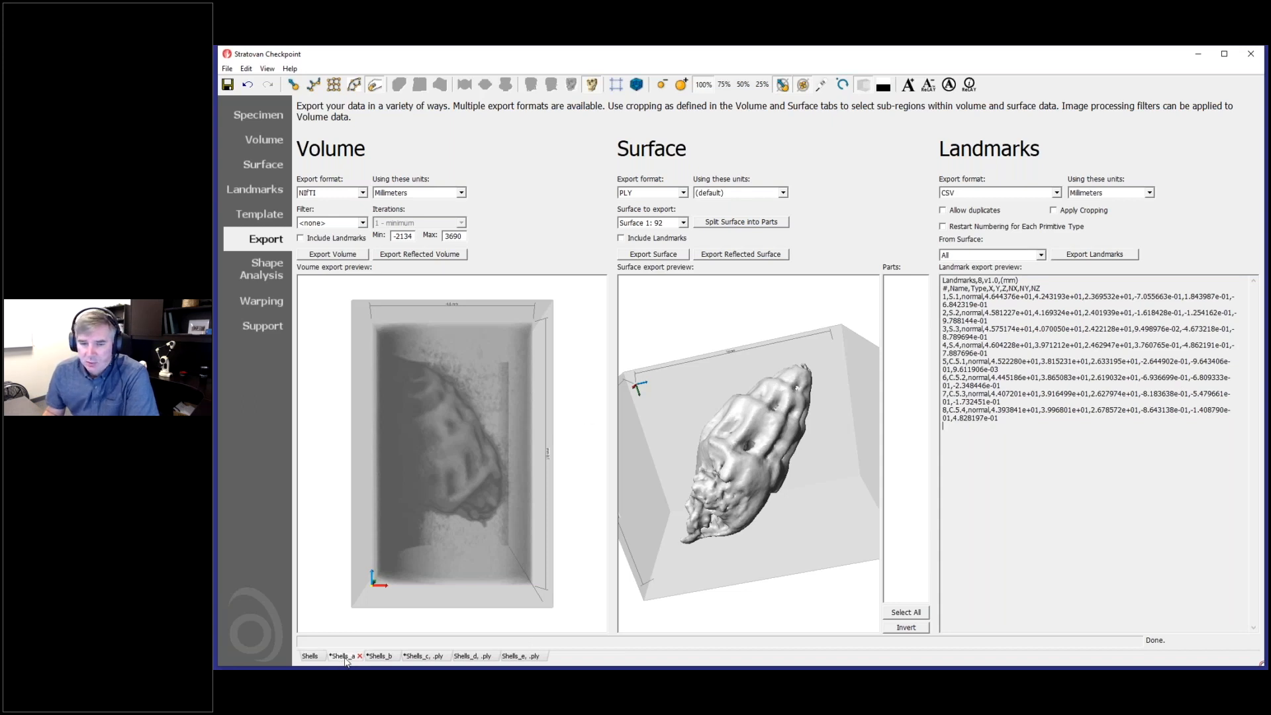
left_click_drag(726, 490, 780, 556)
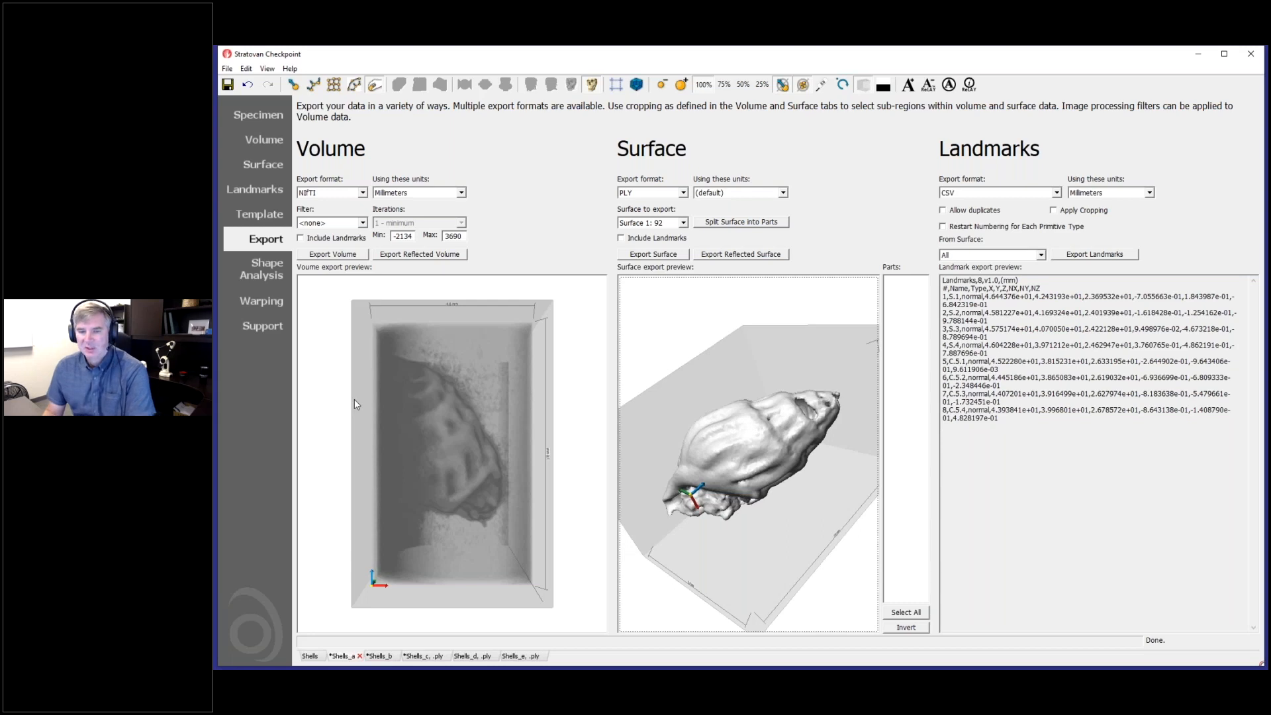
left_click_drag(808, 481, 774, 558)
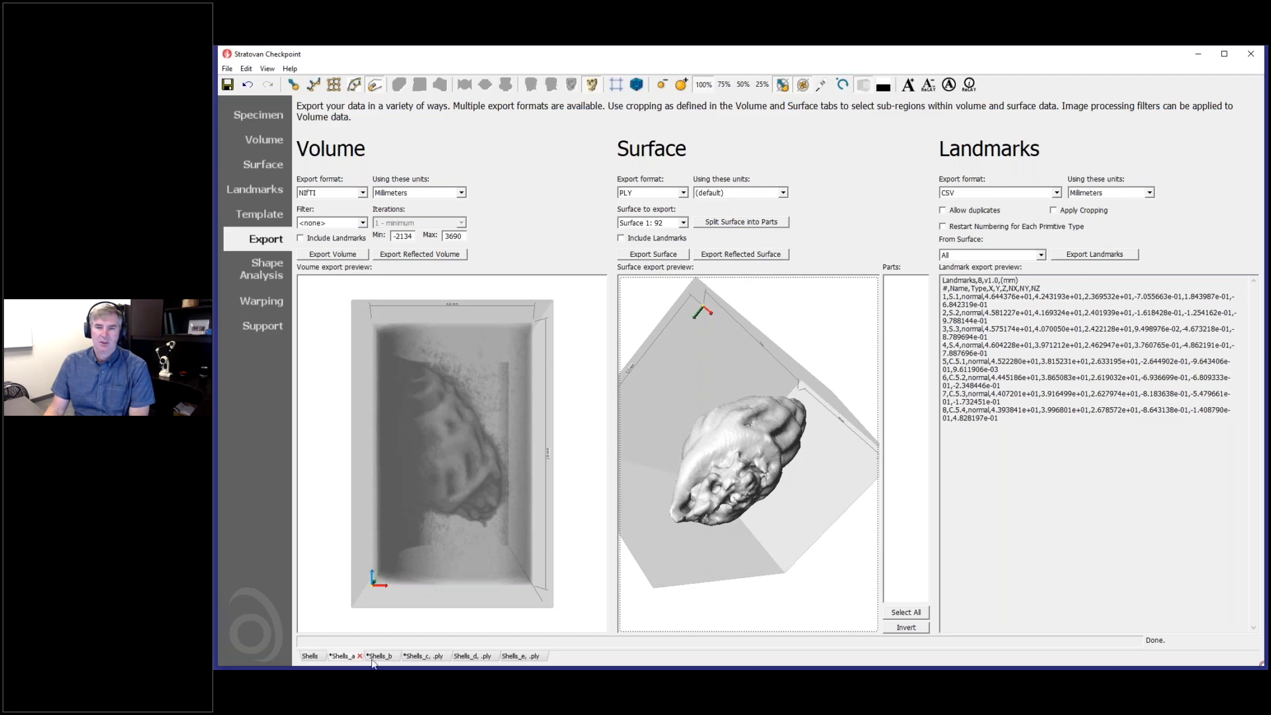
Delete all four single points from the Shells_c specimen.
left_click(419, 657)
left_click_drag(708, 579, 708, 542)
left_click(258, 167)
left_click_drag(600, 431, 793, 500)
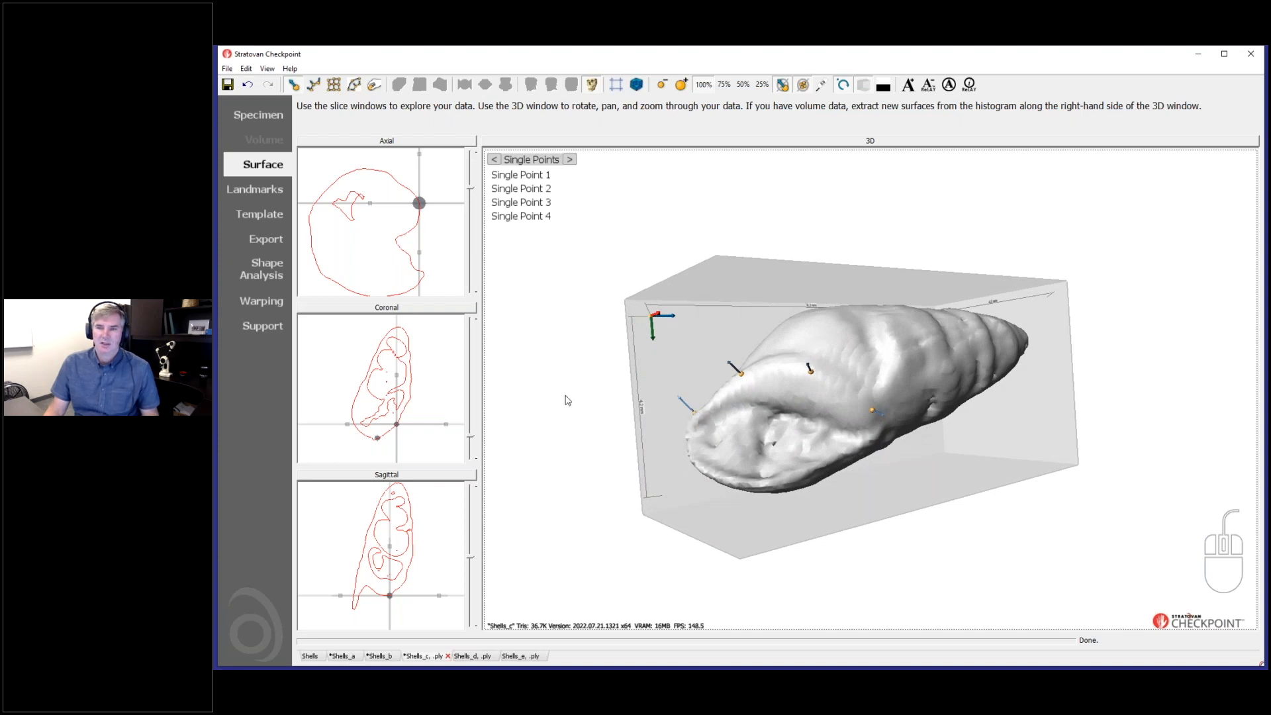
left_click_drag(648, 526, 651, 590)
left_click(257, 189)
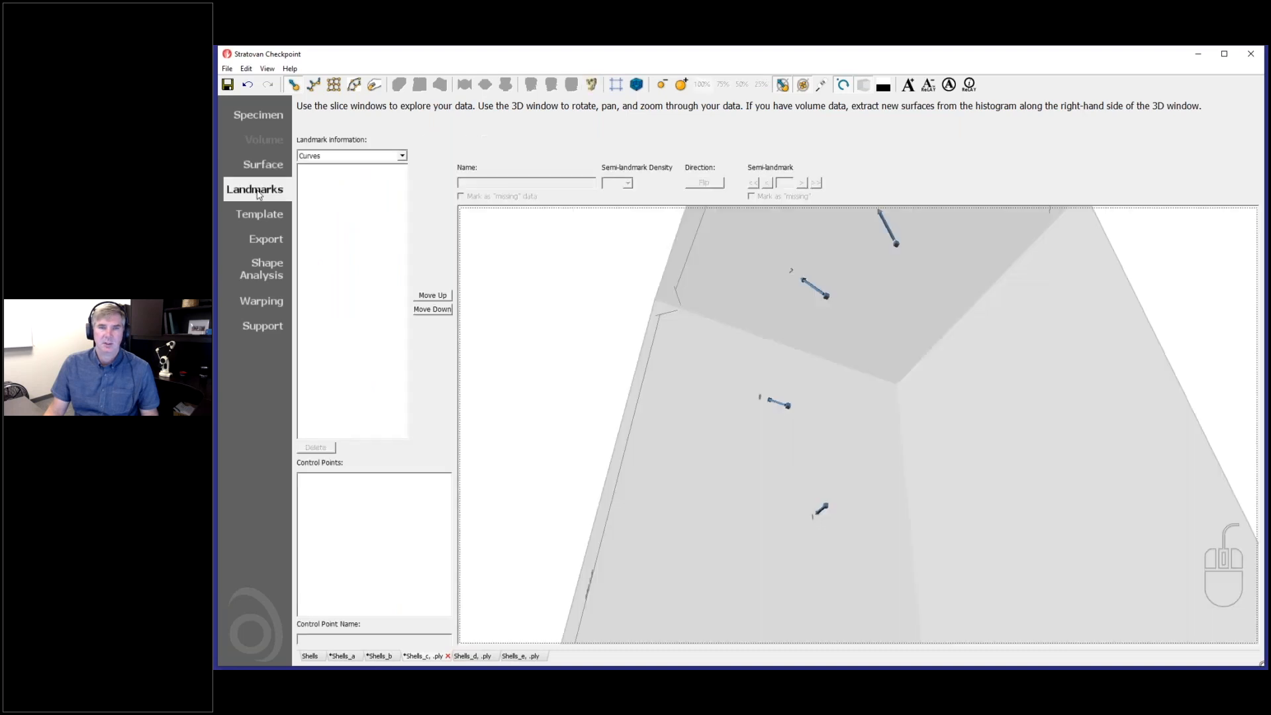
left_click(342, 156)
left_click(319, 167)
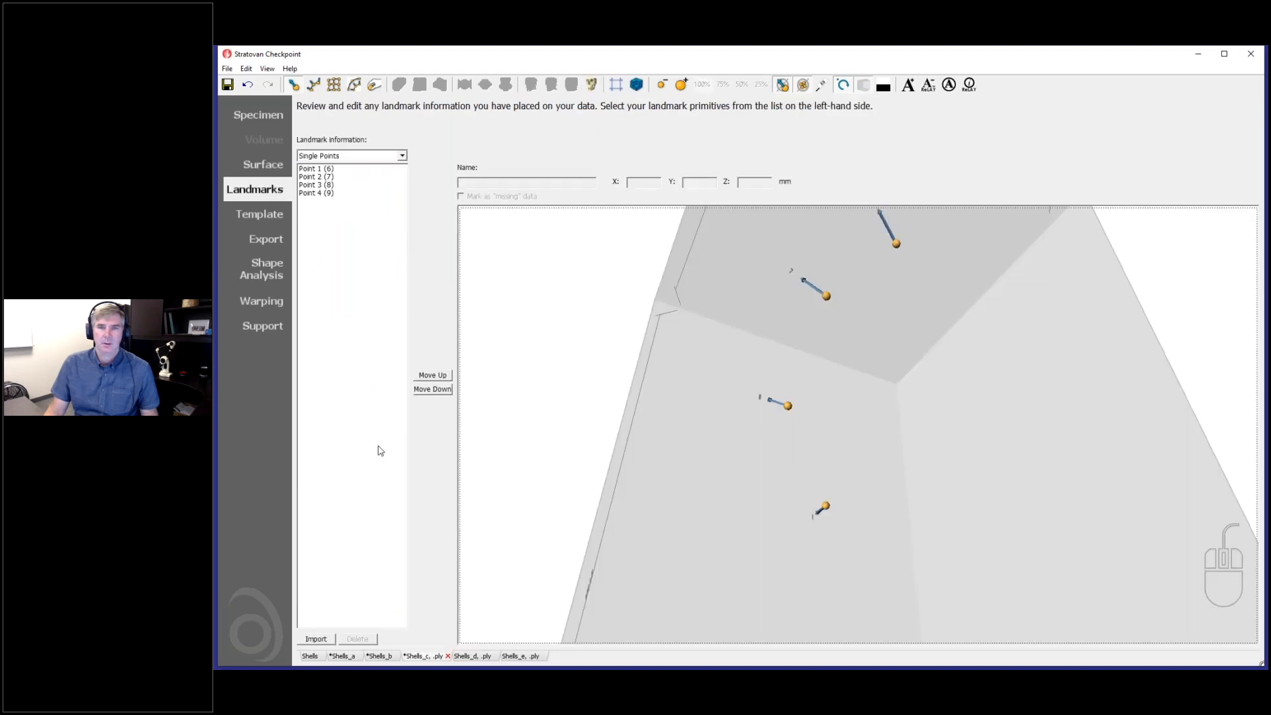
left_click(316, 169)
key("Delete")
key("Delete")
key("Delete")
key("Delete")
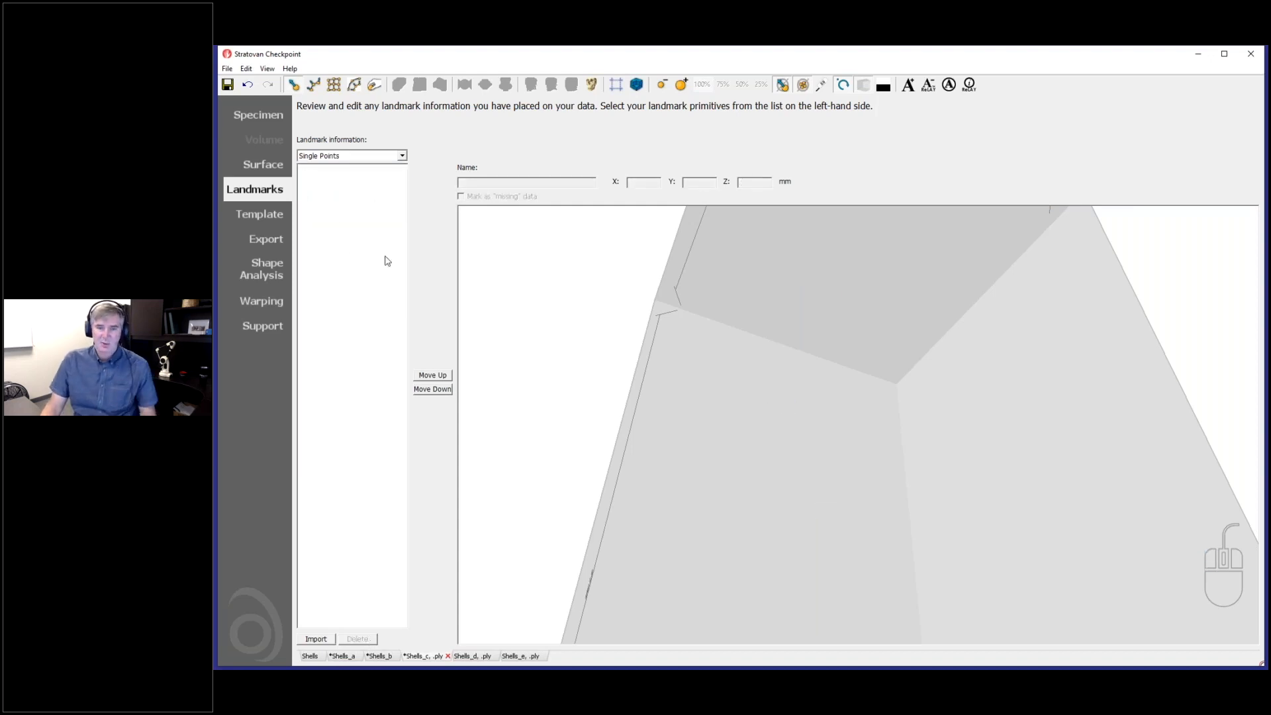
Delete Curve 1 from the Shells_a specimen.
left_click(466, 657)
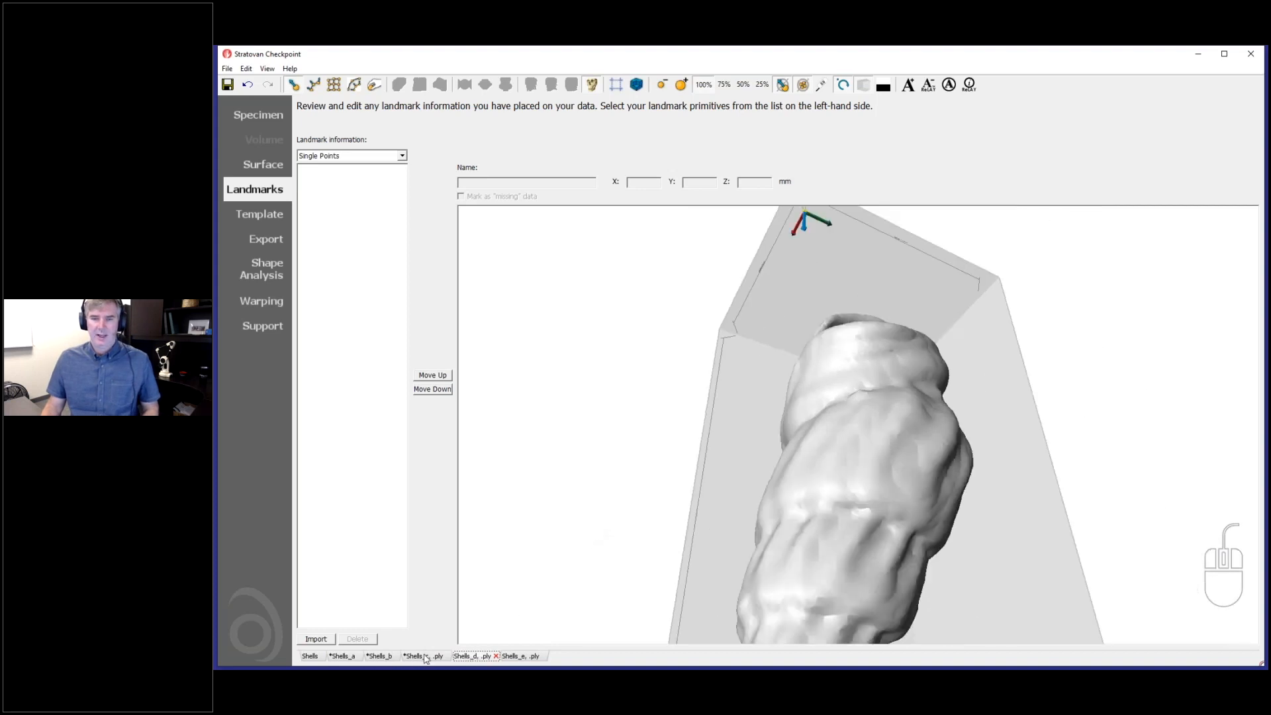
left_click(382, 657)
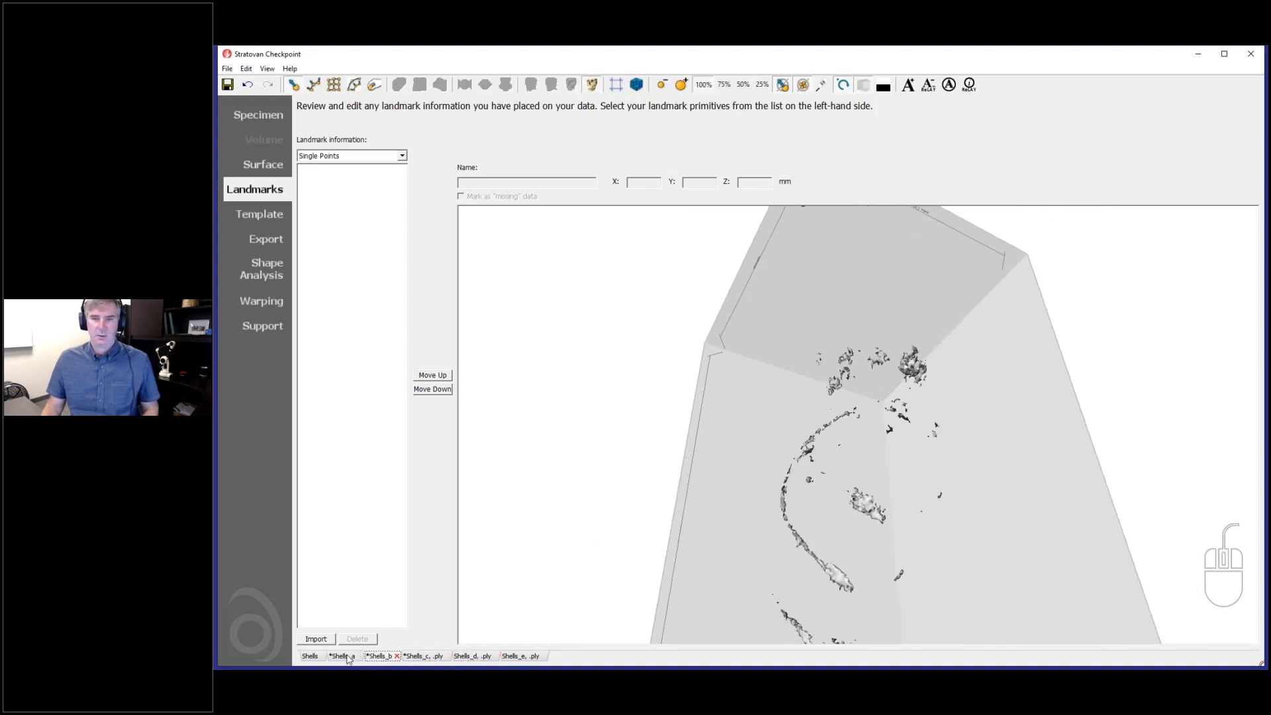
left_click(345, 657)
left_click(371, 156)
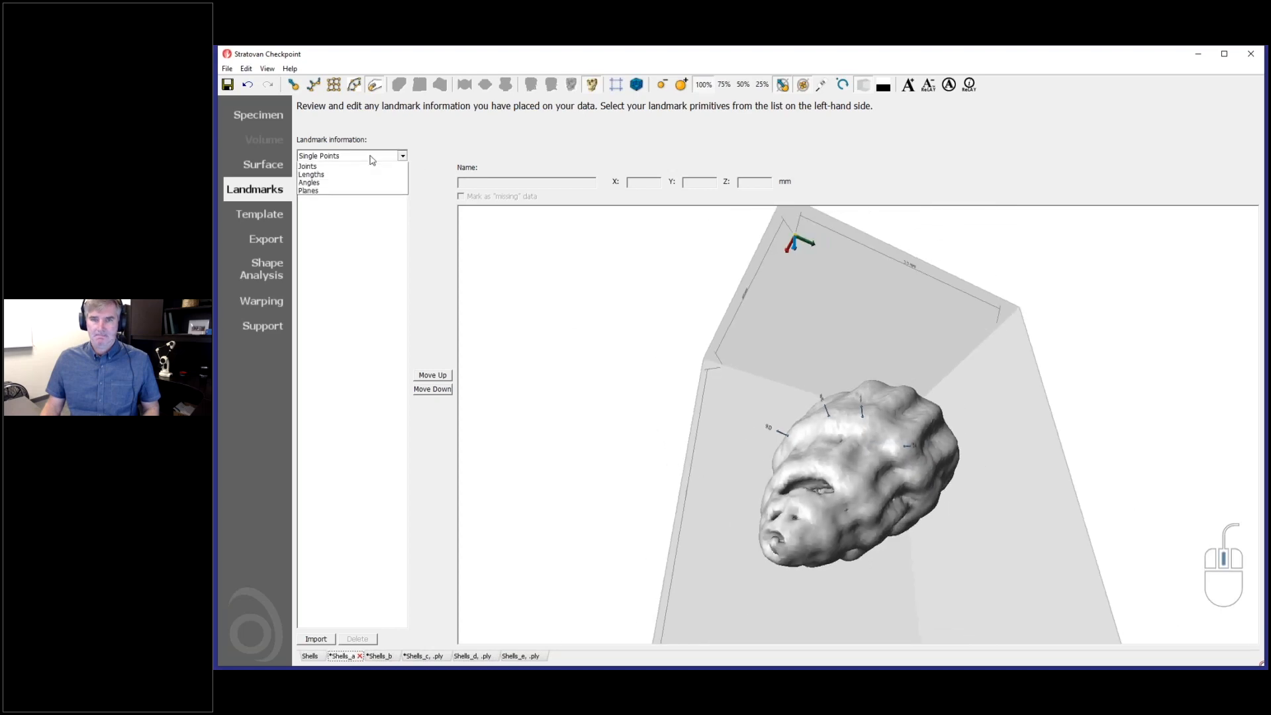
left_click(369, 176)
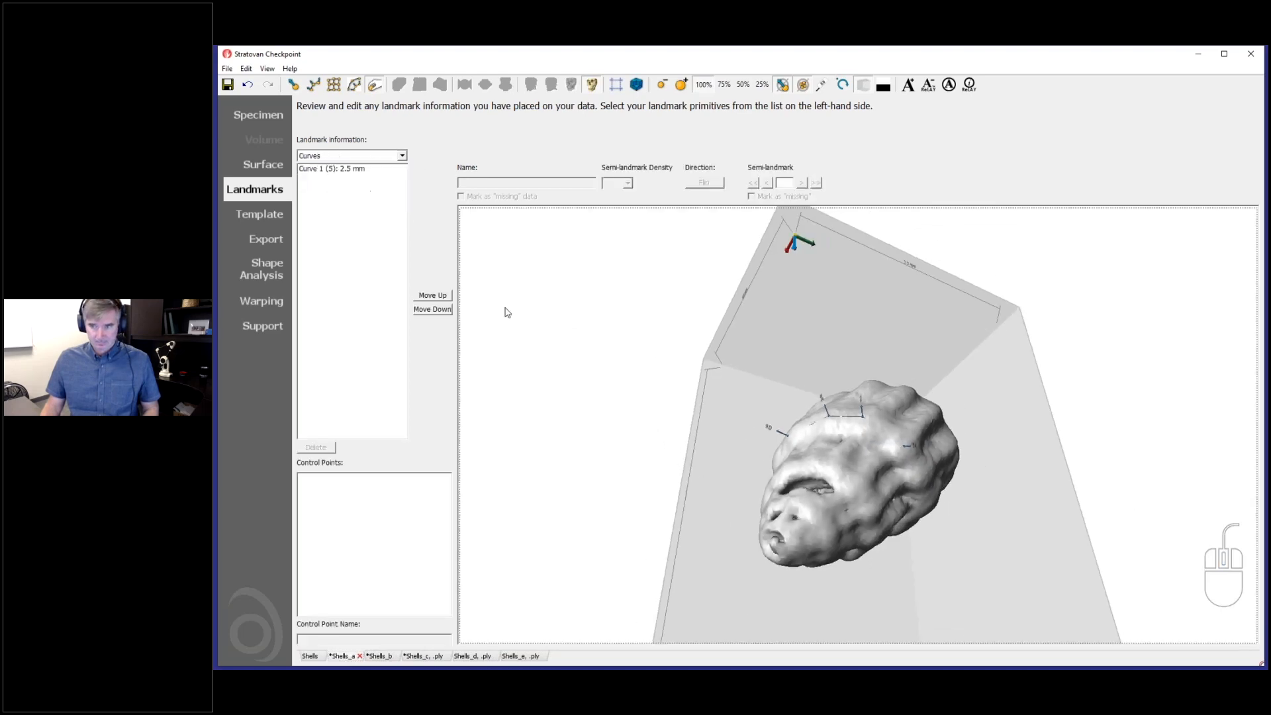
left_click(335, 169)
left_click(315, 448)
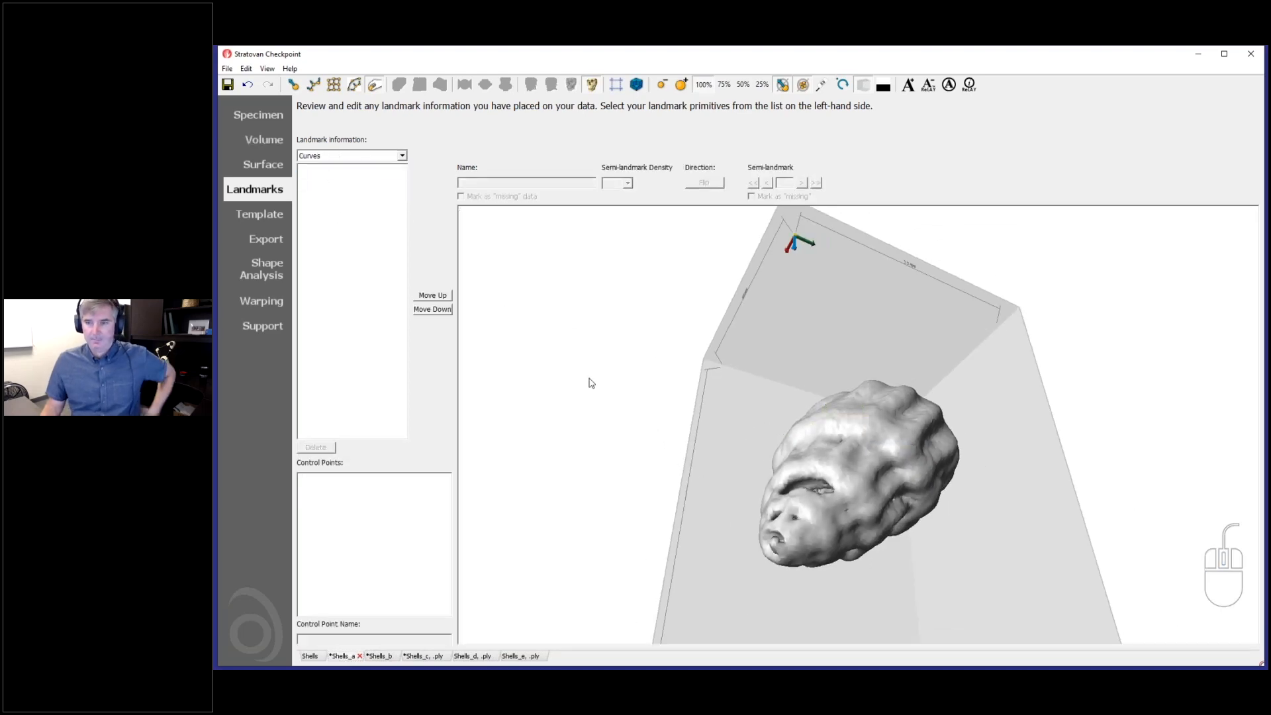
Delete the single points from the Shells_a specimen.
left_click_drag(735, 431, 946, 475)
scroll(954, 476, "up", 3)
left_click_drag(790, 484, 828, 492)
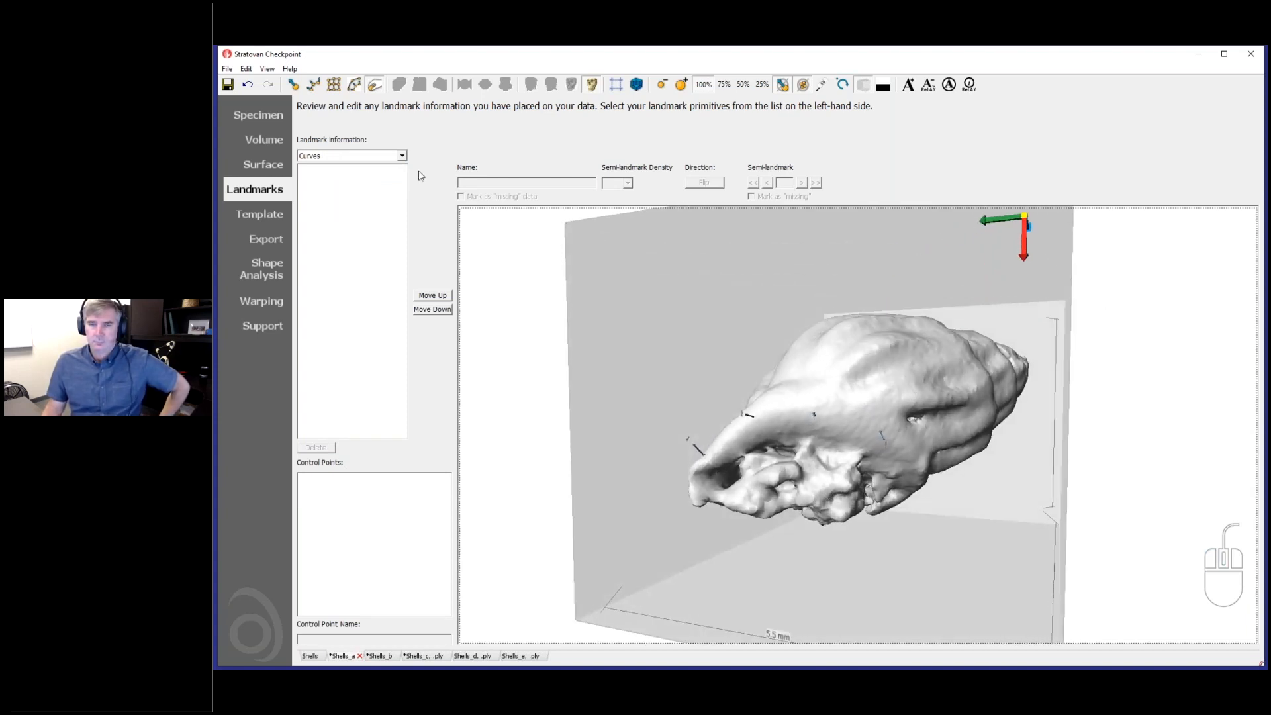
left_click(358, 156)
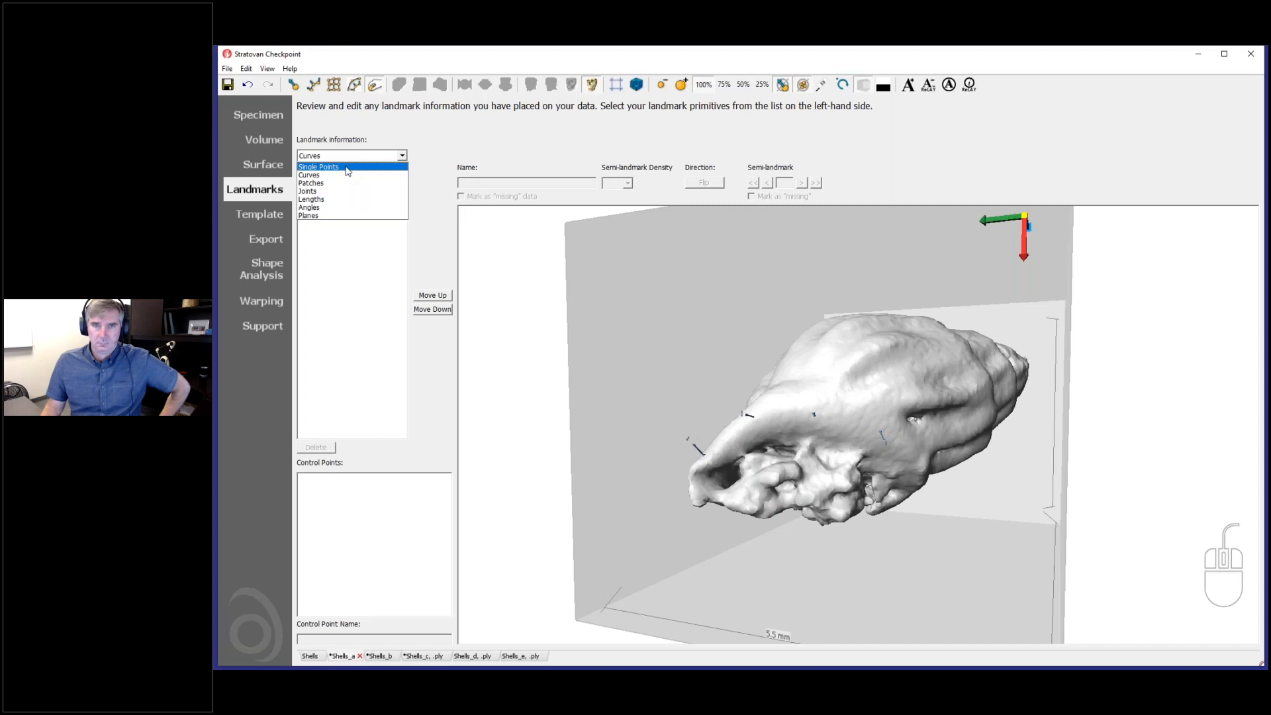
left_click(348, 167)
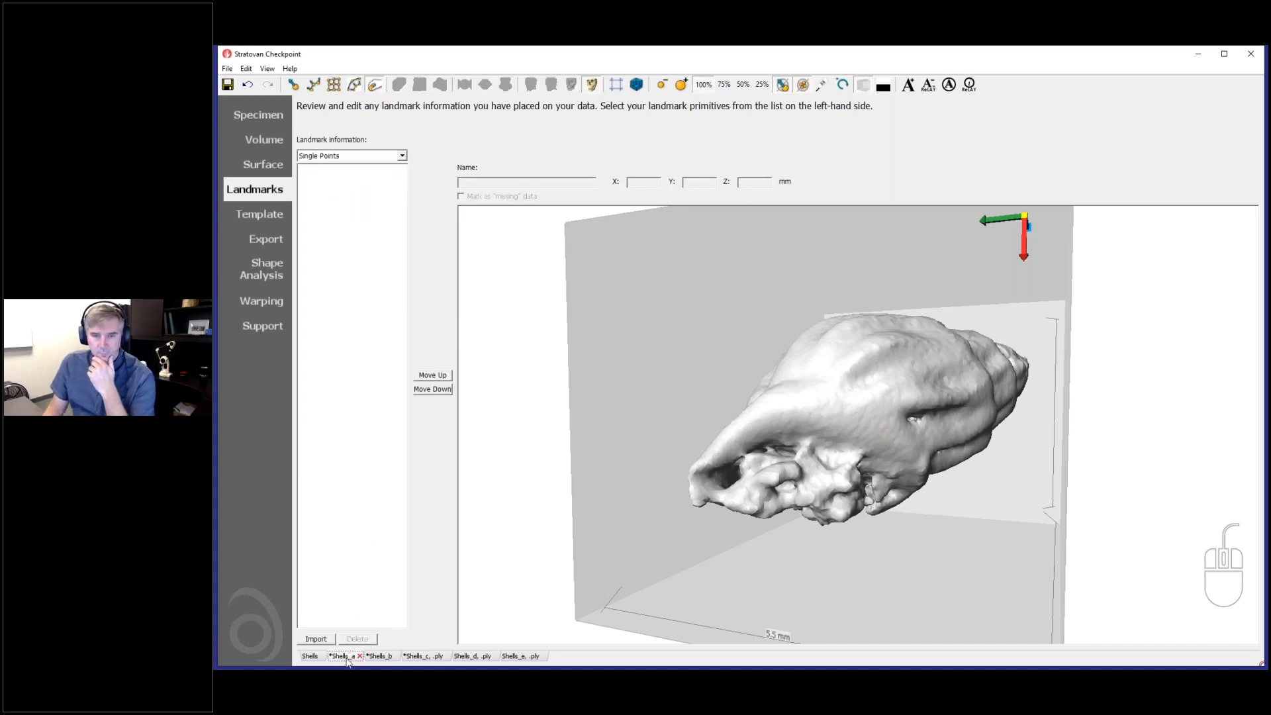
Return to the Shells_c specimen and examine its surface around the shell opening.
left_click(379, 656)
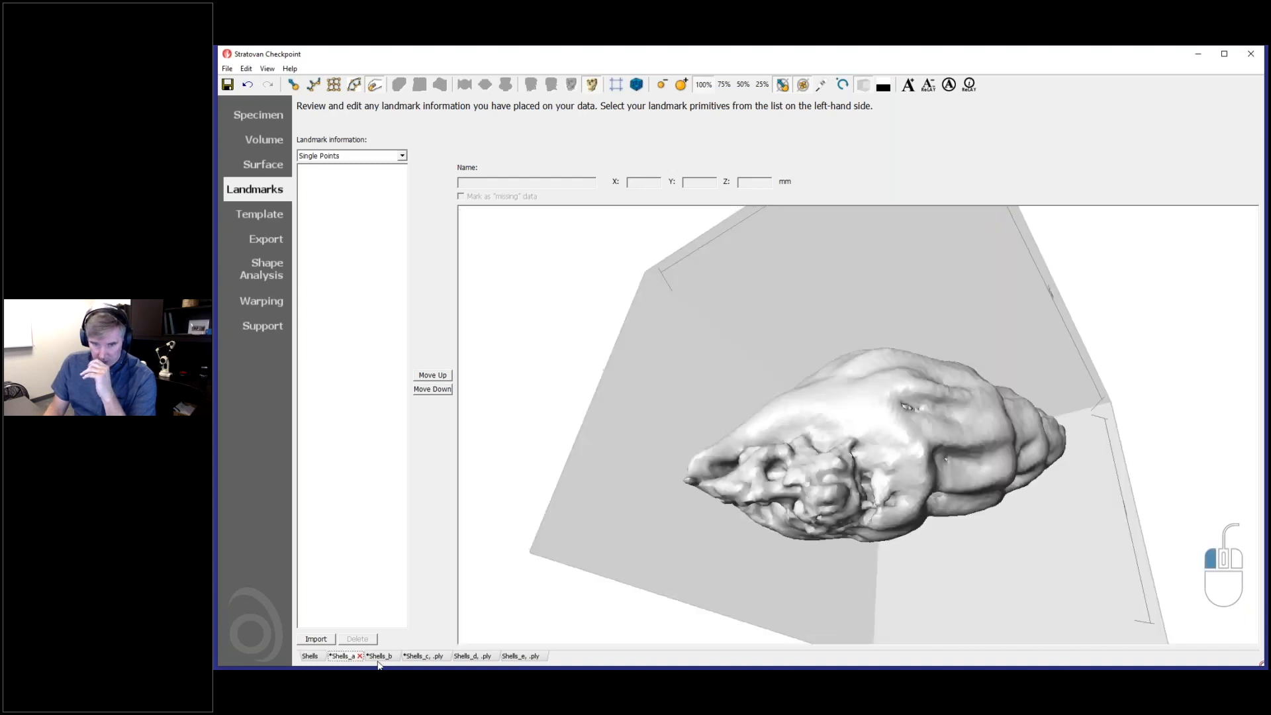
left_click(421, 656)
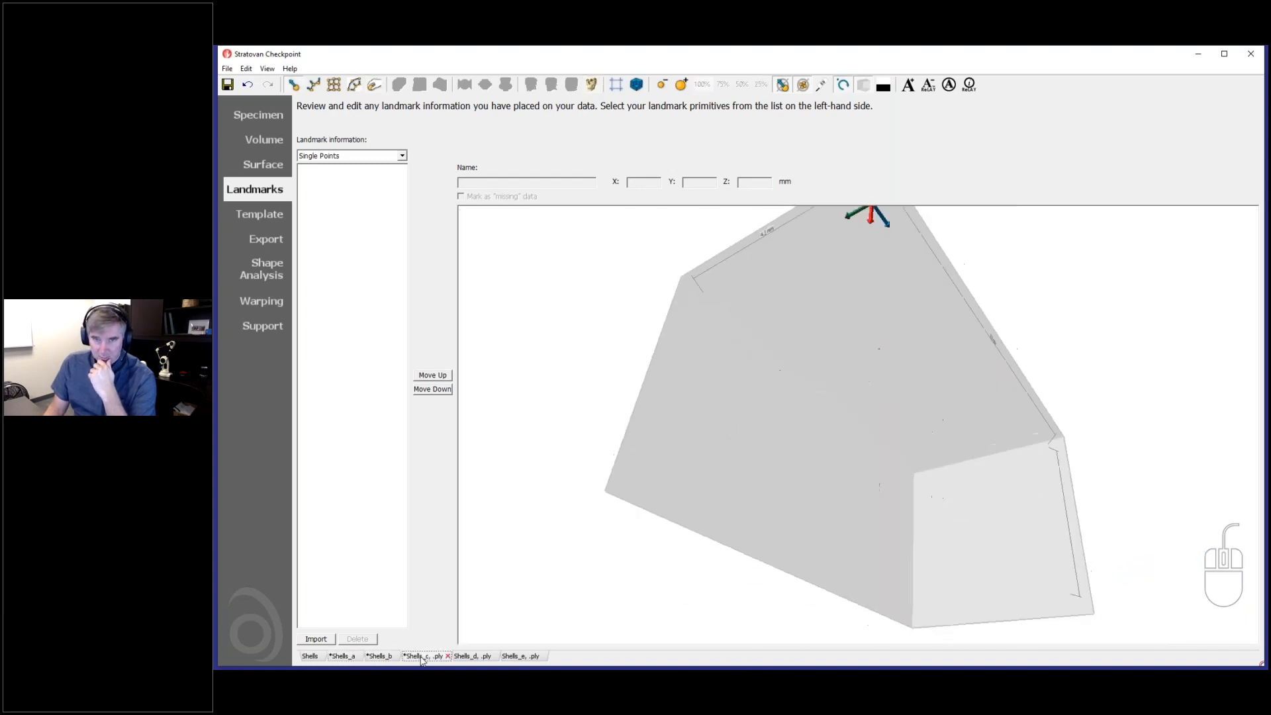
left_click(265, 167)
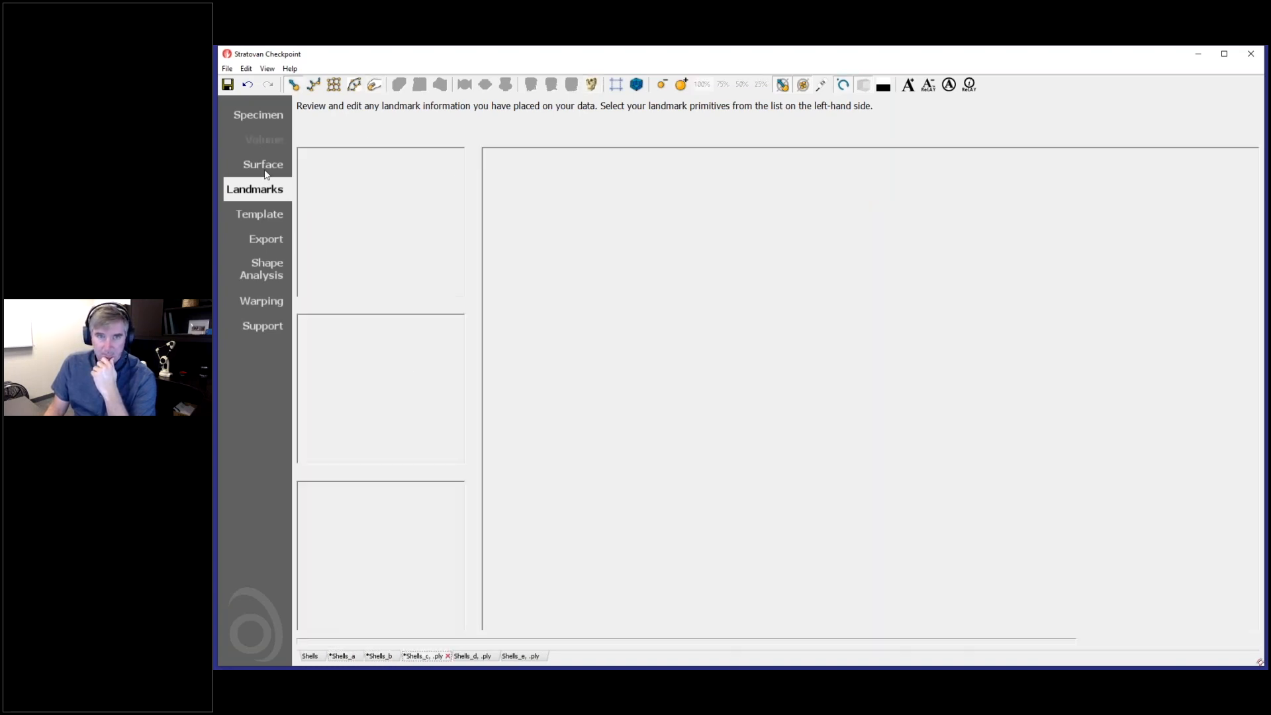
left_click_drag(827, 434, 893, 485)
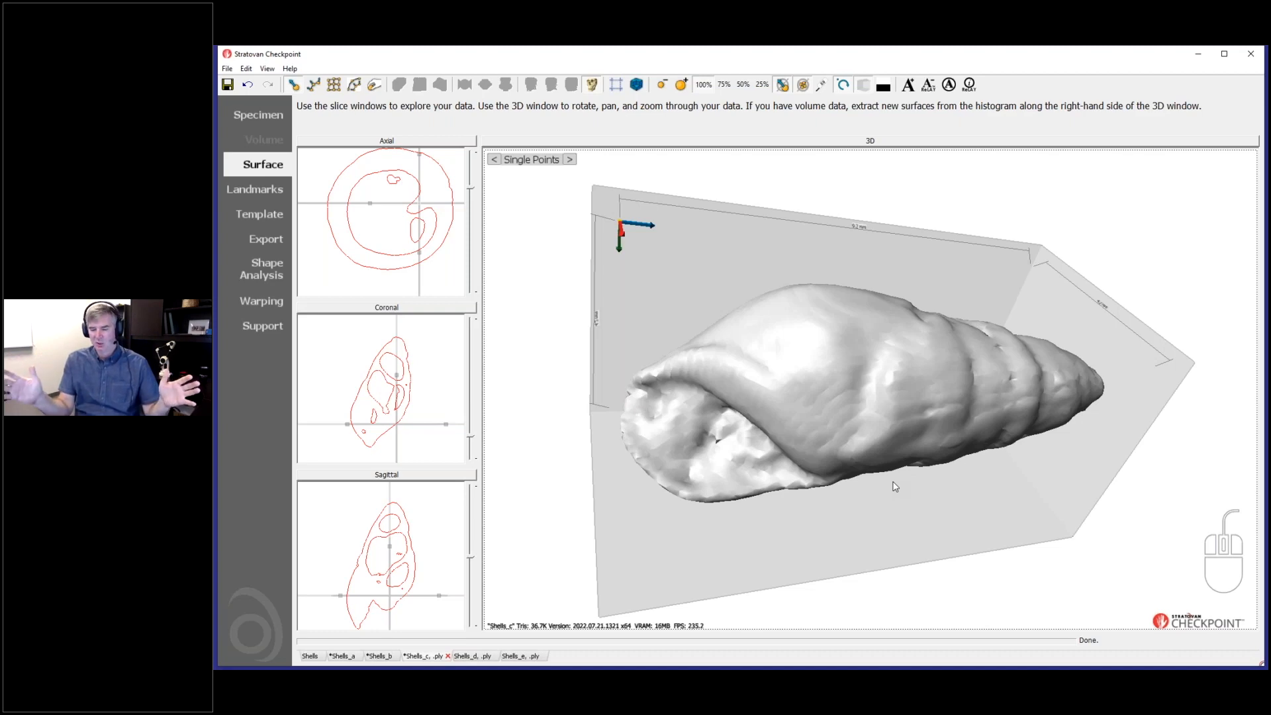
mouse_move(889, 523)
left_mouse_down()
mouse_move(743, 332)
mouse_move(916, 531)
mouse_move(902, 517)
mouse_move(890, 531)
left_mouse_up()
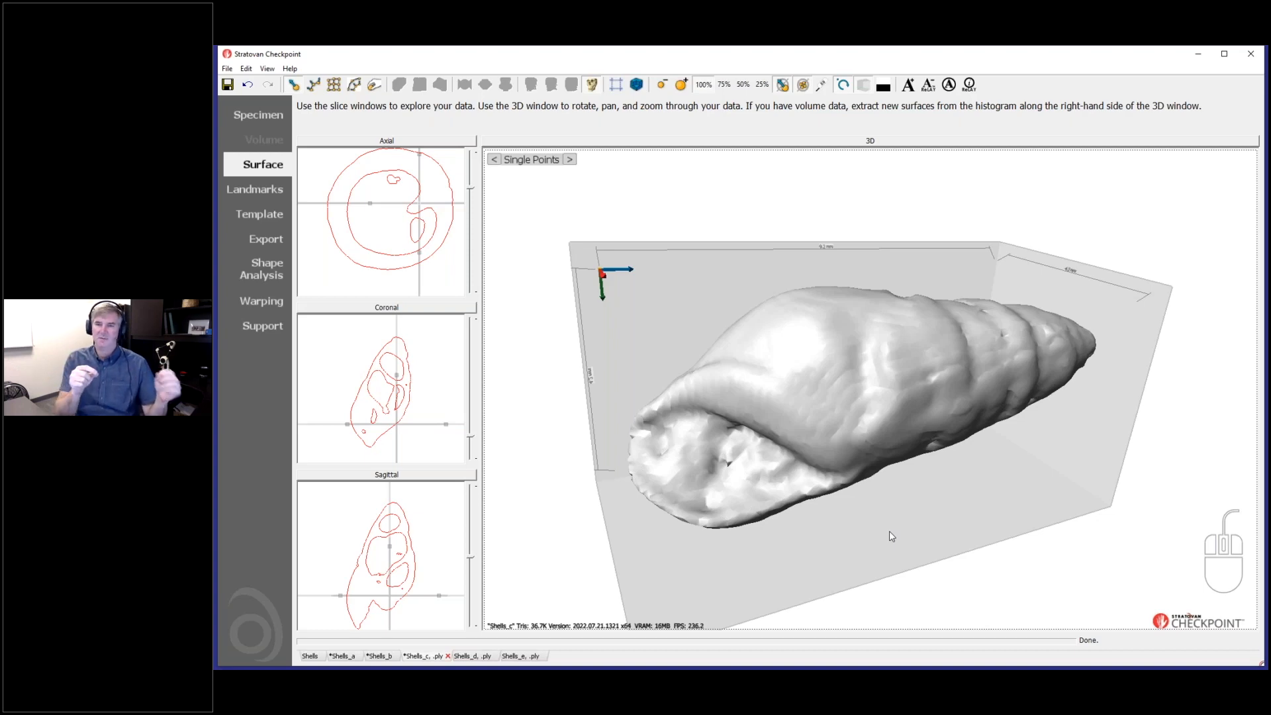
middle_click_drag(807, 533, 818, 580)
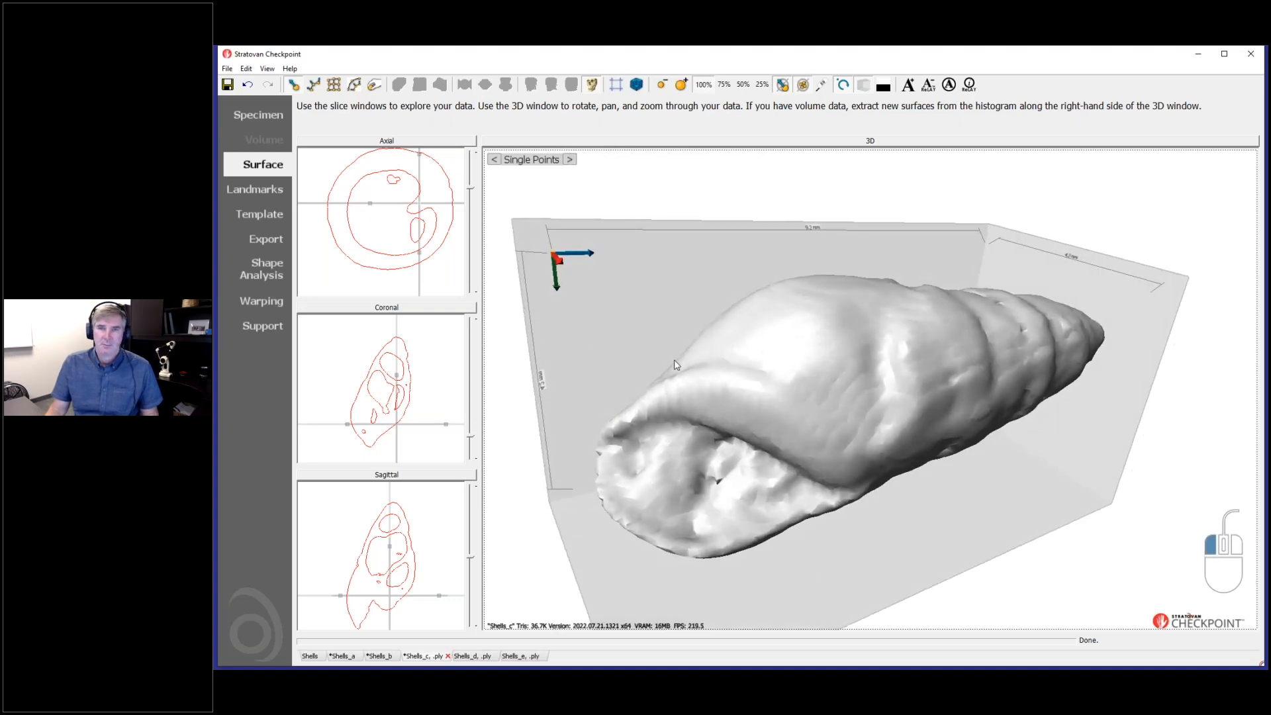
left_click_drag(674, 360, 666, 359)
left_click_drag(668, 469, 616, 471)
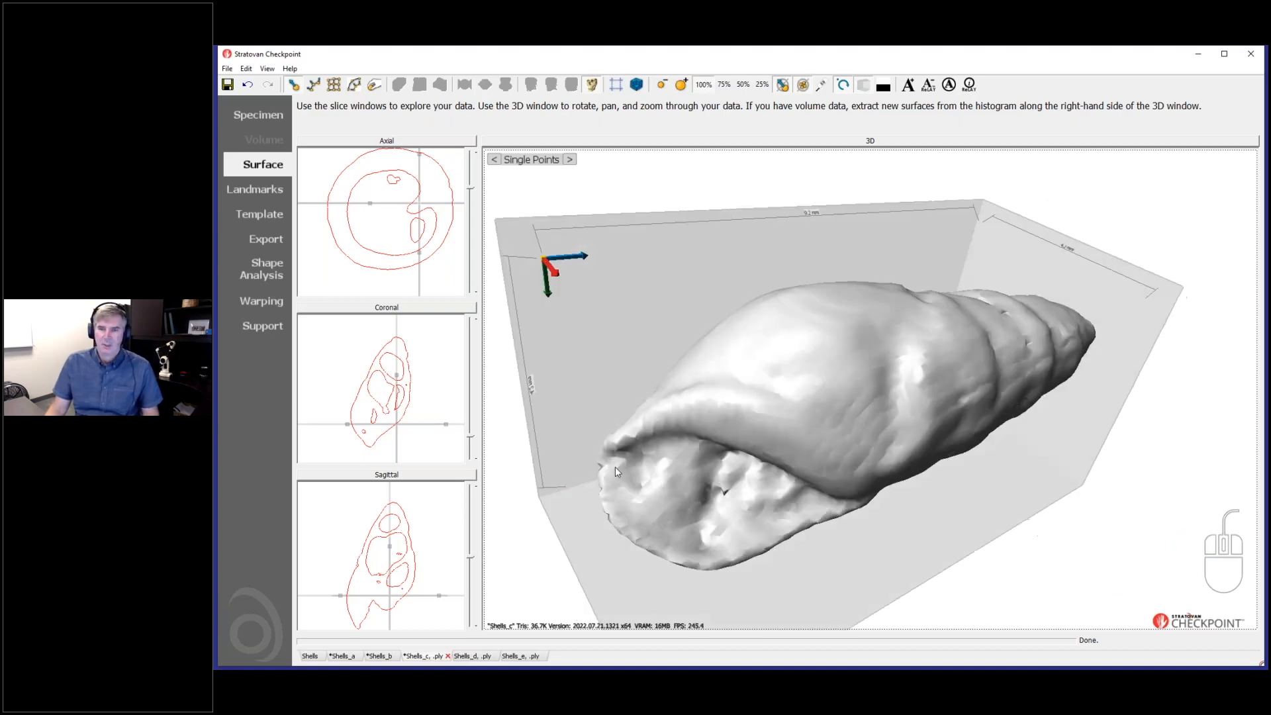
Place three single points on the Shells_c surface: two on the rim of the shell opening and one at the pointed tip.
left_click(606, 459, "shift")
left_click_drag(811, 487, 904, 468)
left_click(821, 467, "shift")
left_click_drag(820, 467, 1083, 376)
left_click(1125, 371, "shift")
Place a fourth single point on the shell's largest whorl and adjust its position on the bulge.
left_click_drag(825, 427, 807, 373)
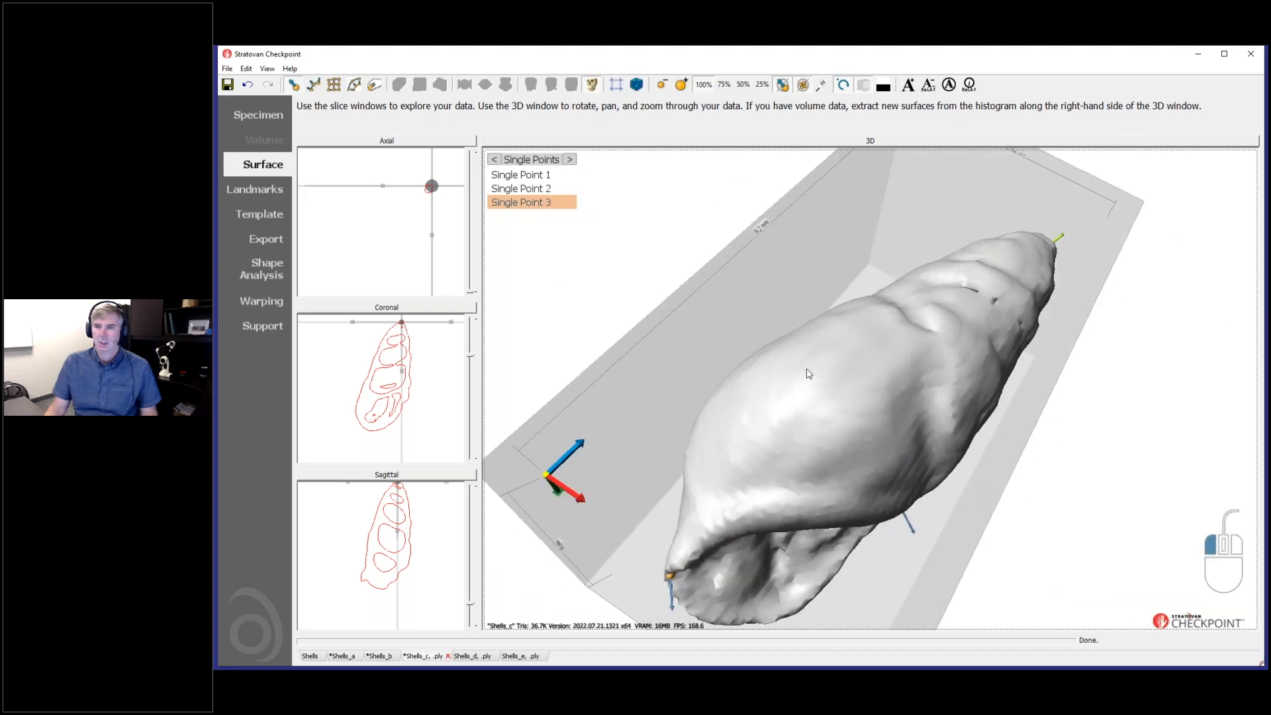
left_click(769, 382, "shift")
left_click_drag(833, 508, 797, 462)
left_click_drag(739, 375, 895, 325)
left_click_drag(873, 397, 742, 379)
left_click_drag(809, 467, 821, 391)
left_click_drag(729, 347, 869, 349)
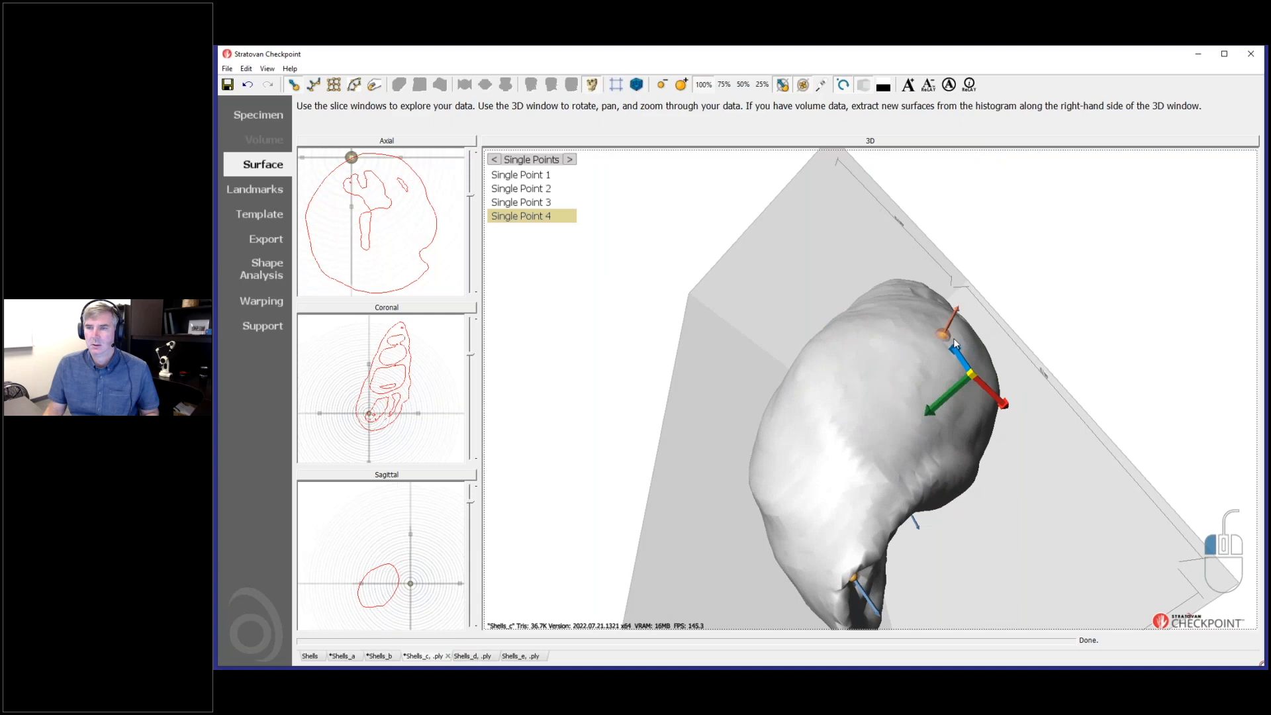
left_click_drag(954, 339, 814, 244)
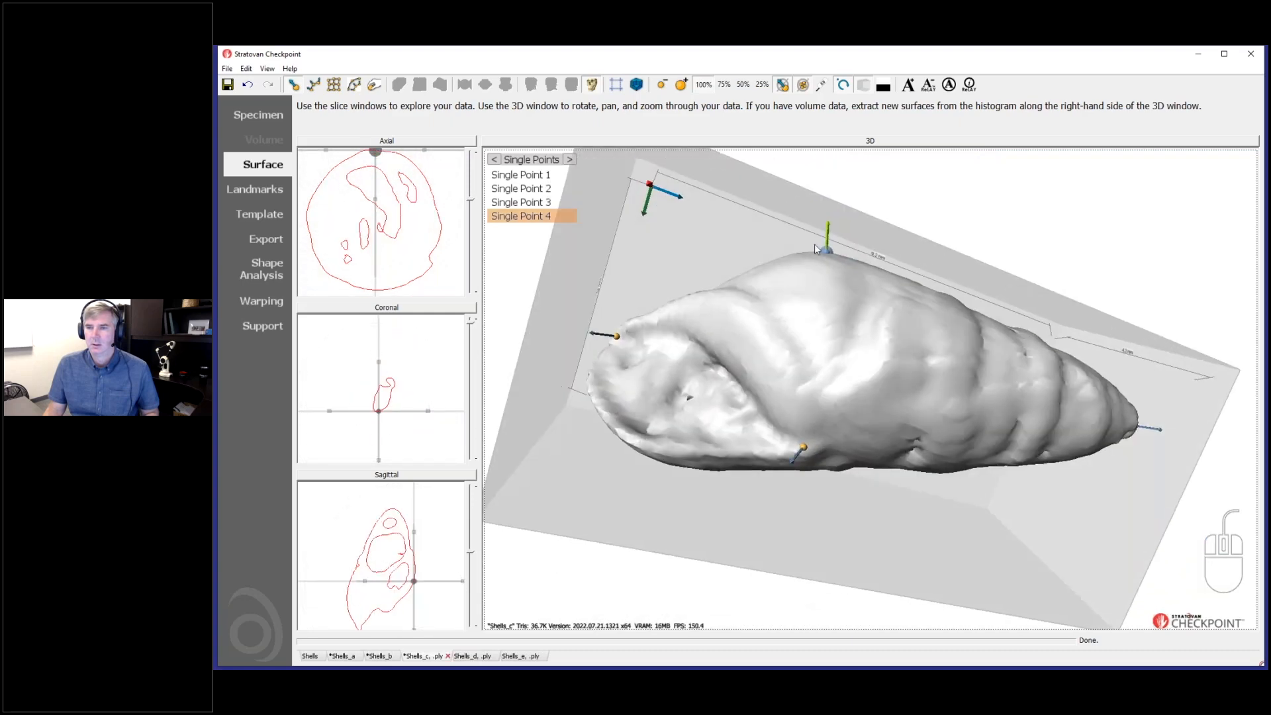
Place a curve with three control points across the middle of the shell.
left_click_drag(870, 376, 904, 391)
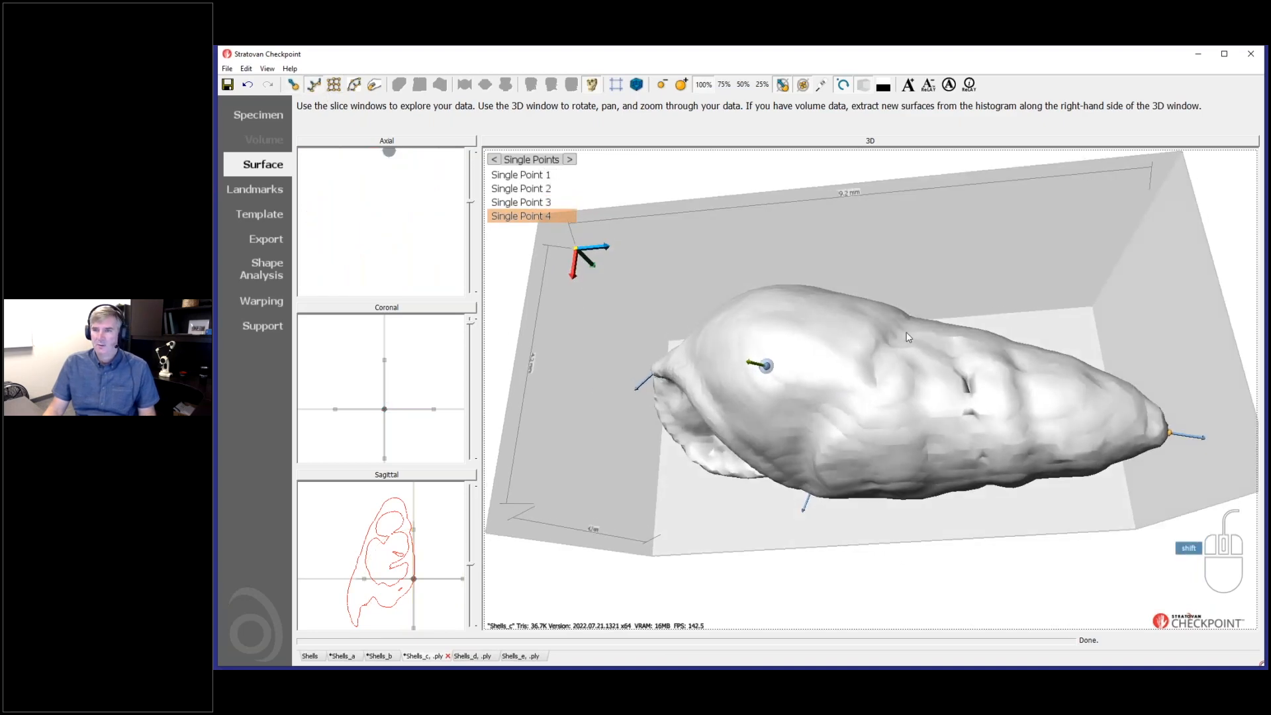
left_click(908, 329, "shift")
left_click(920, 415, "shift")
left_click(935, 485, "shift")
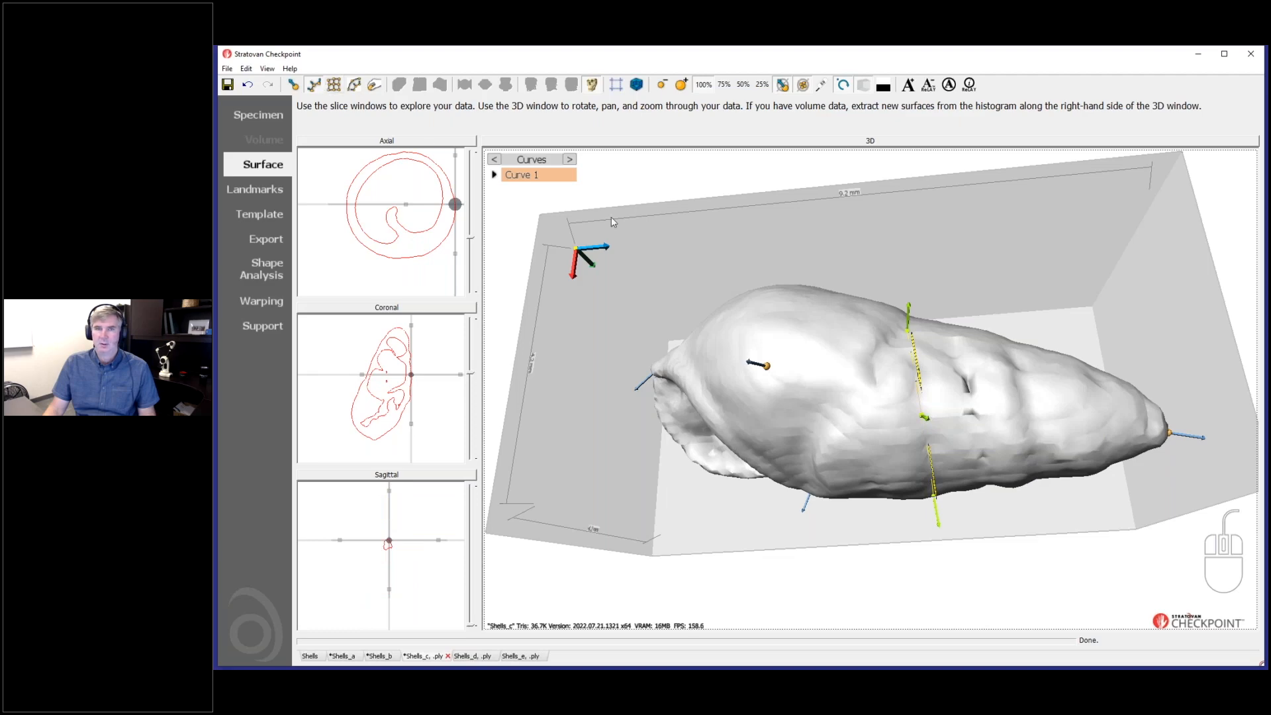
Place a second curve with three control points across the whorl between the first curve and the pointed tip, adjusting its middle and end points.
left_click(1016, 352, "shift")
left_click(1035, 397, "shift")
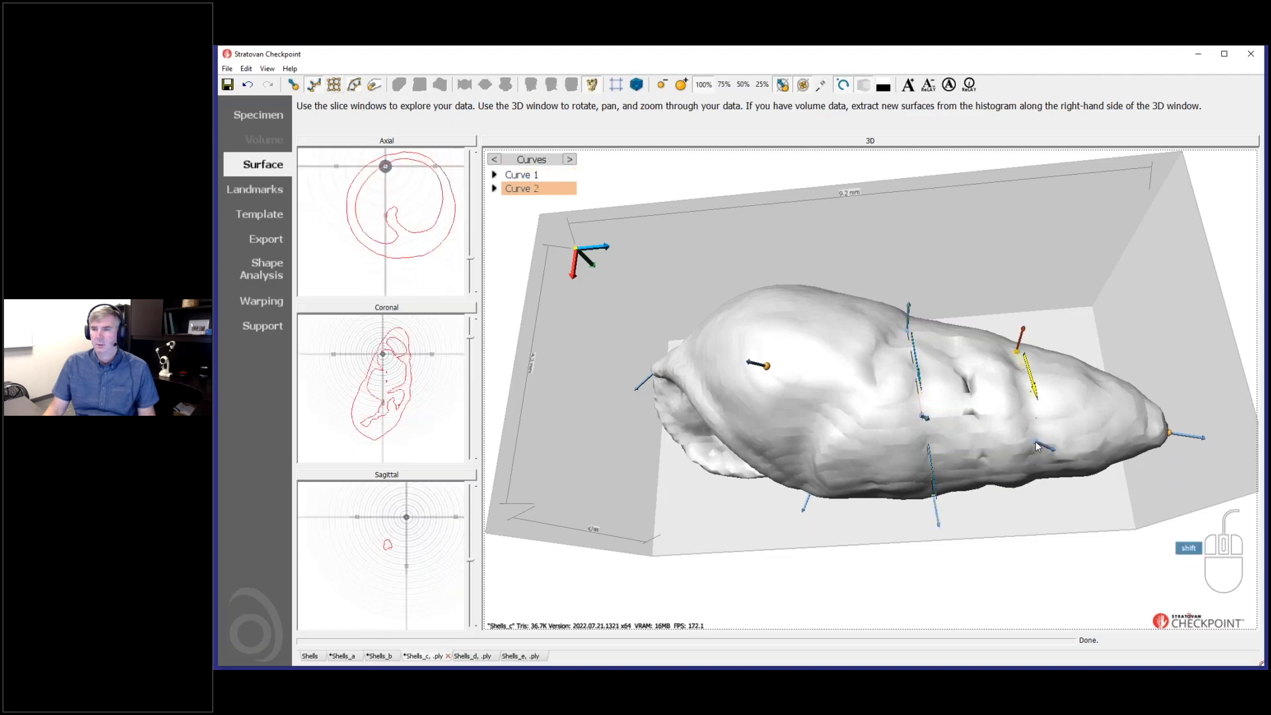
left_click_drag(1023, 411, 1007, 320, "shift")
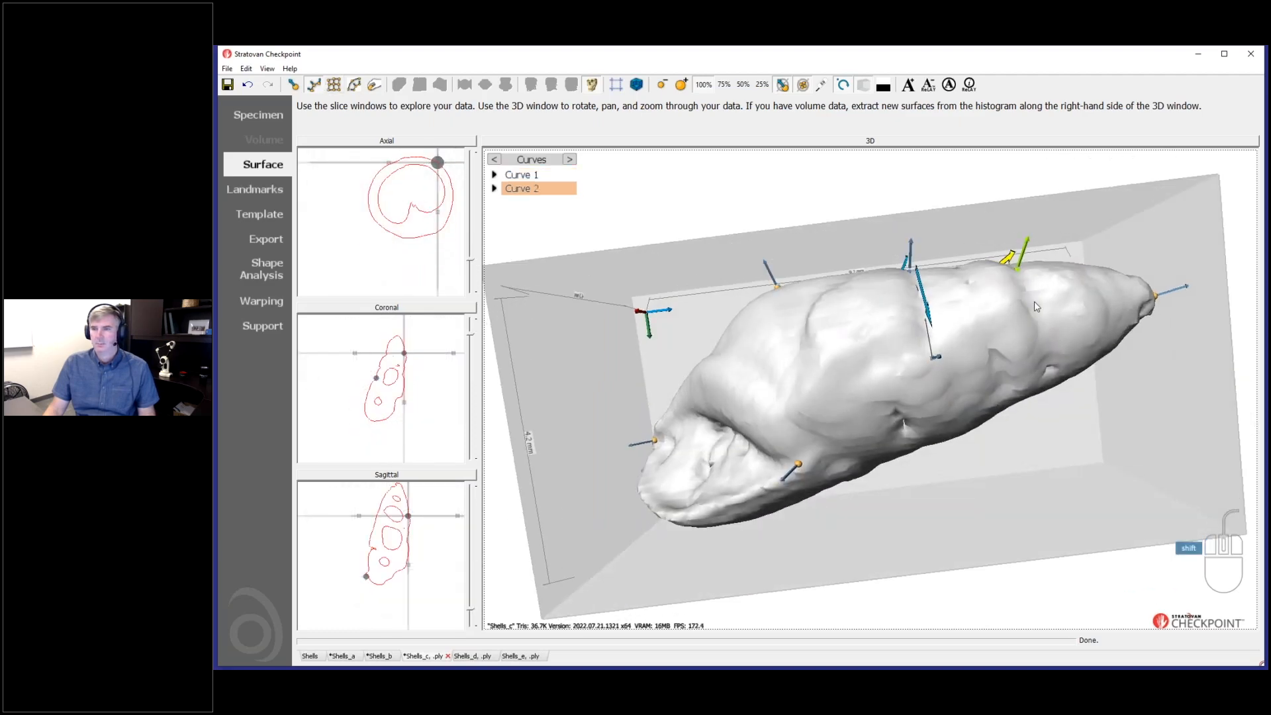
key("shift")
mouse_move(1026, 307)
left_mouse_down("shift")
mouse_move(1027, 340)
mouse_move(1030, 327)
left_mouse_up("shift")
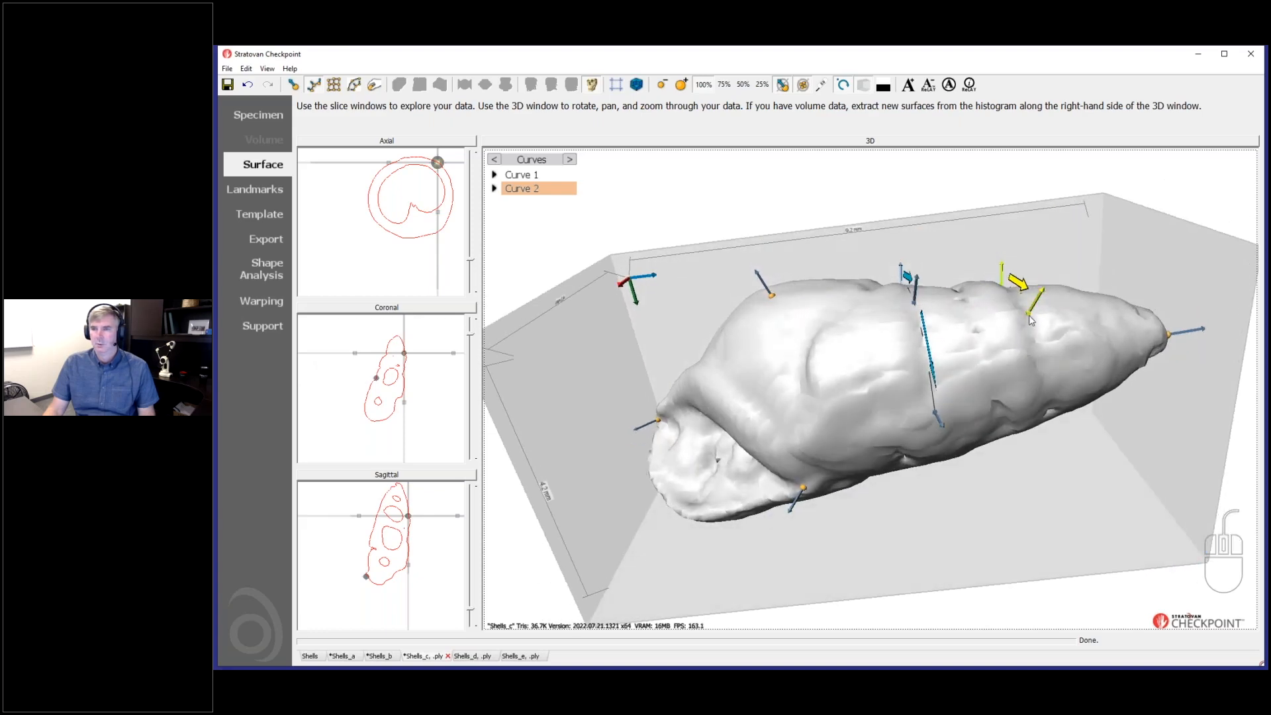
left_click(1033, 331, "shift")
left_click(1047, 399, "shift")
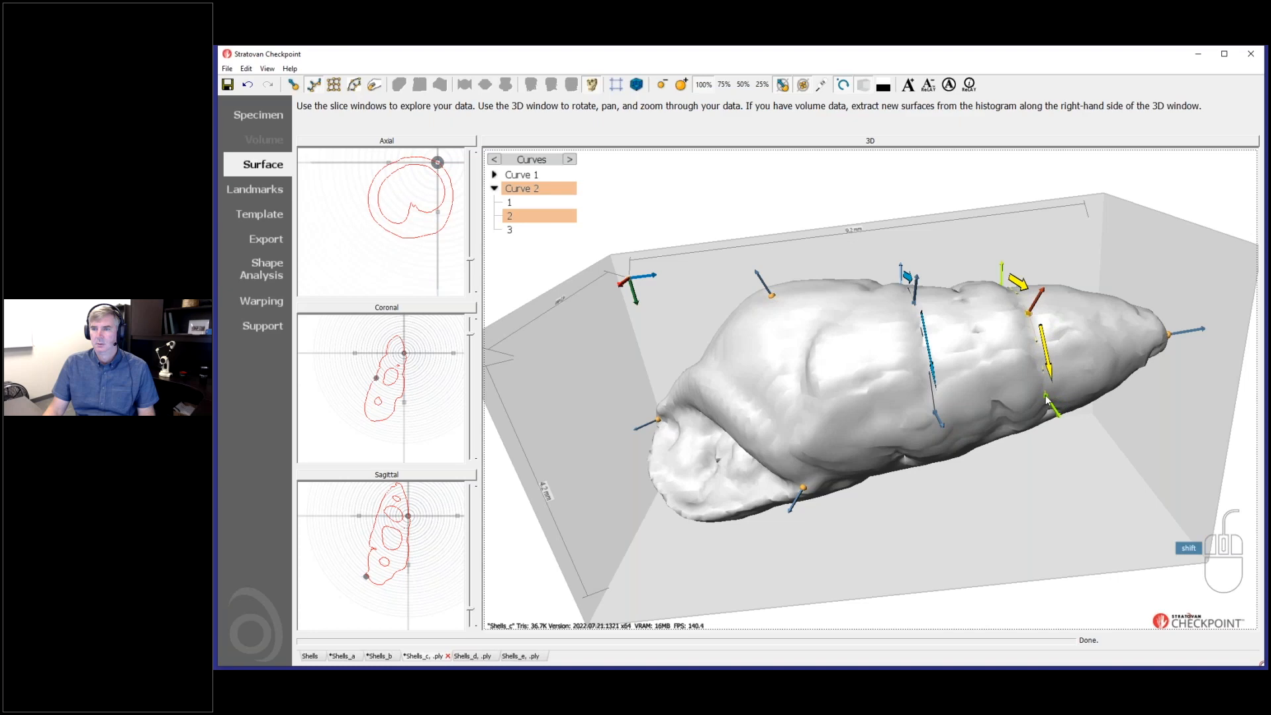
Place a third curve with three control points along the lower rim of the shell opening.
left_click_drag(1000, 393, 626, 441)
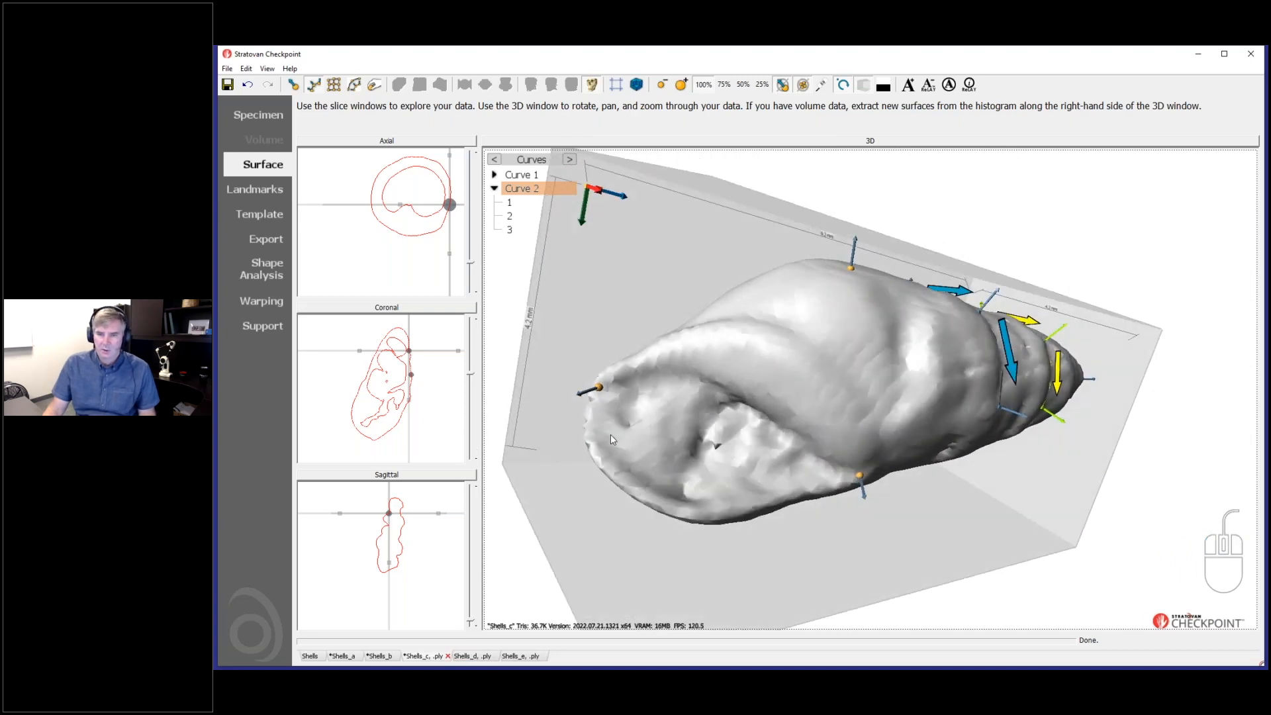
left_click_drag(627, 497, 608, 443)
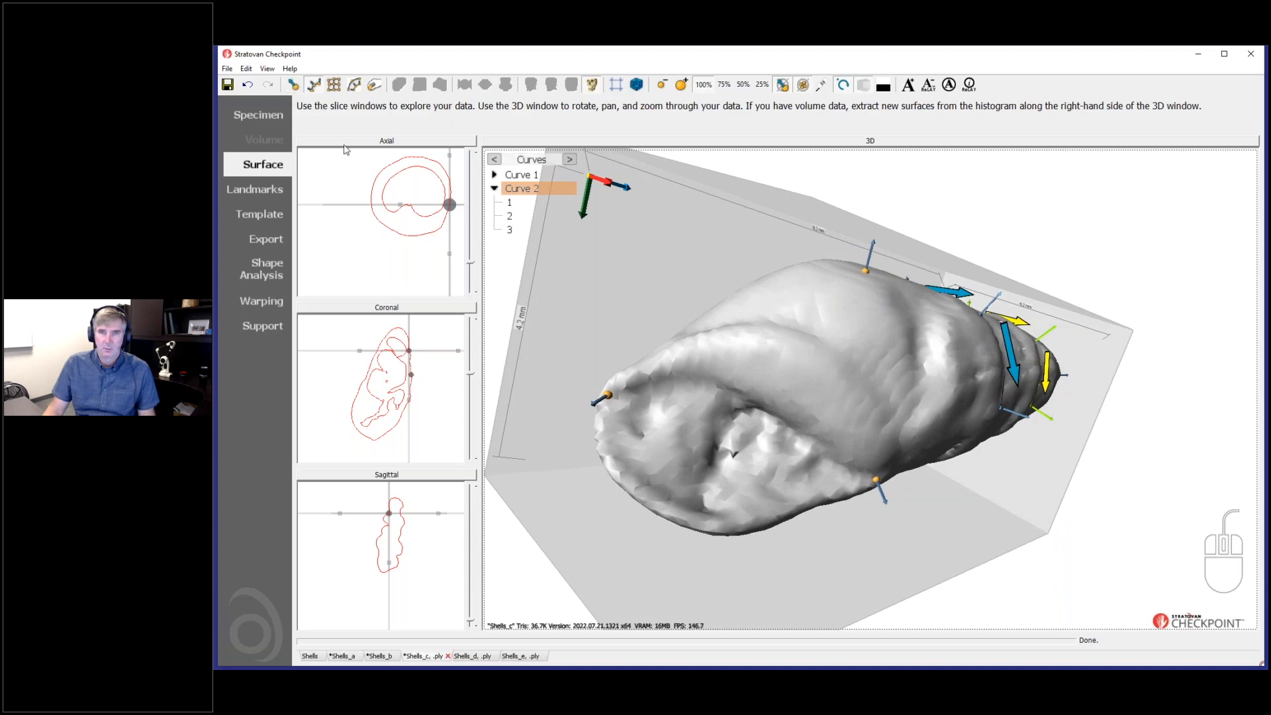
left_click(604, 455, "shift")
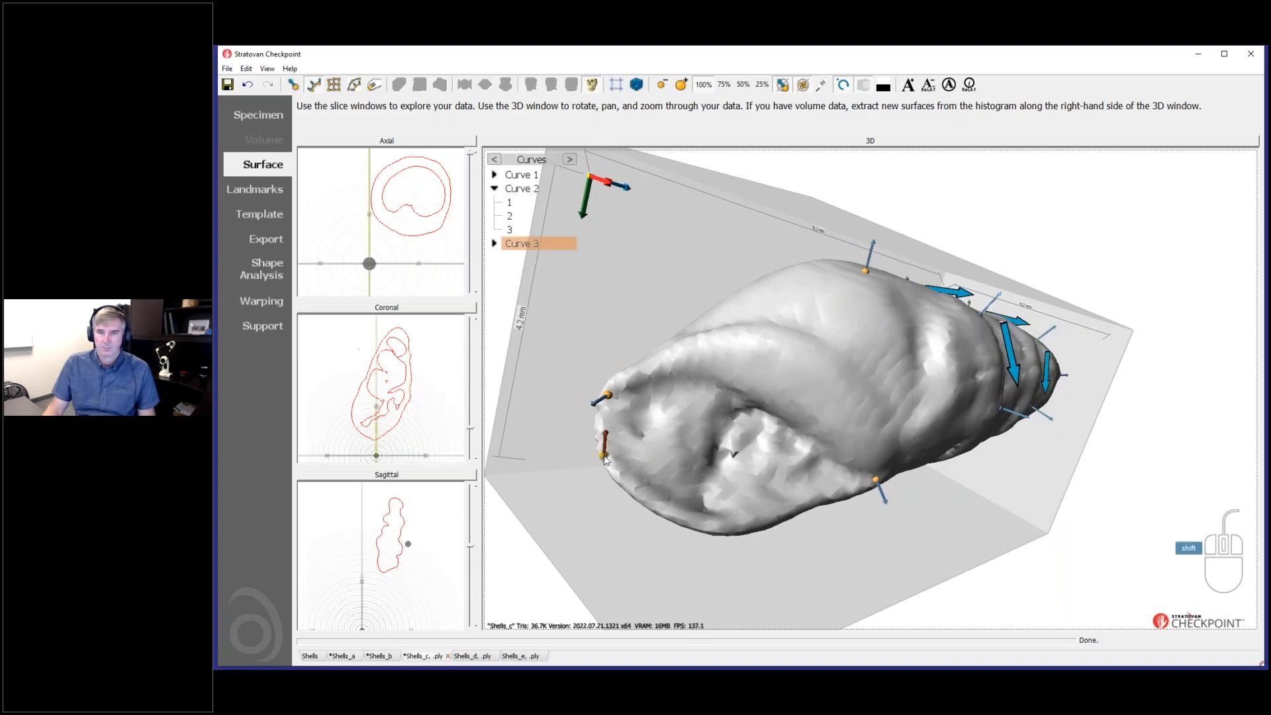
left_click(671, 514, "shift")
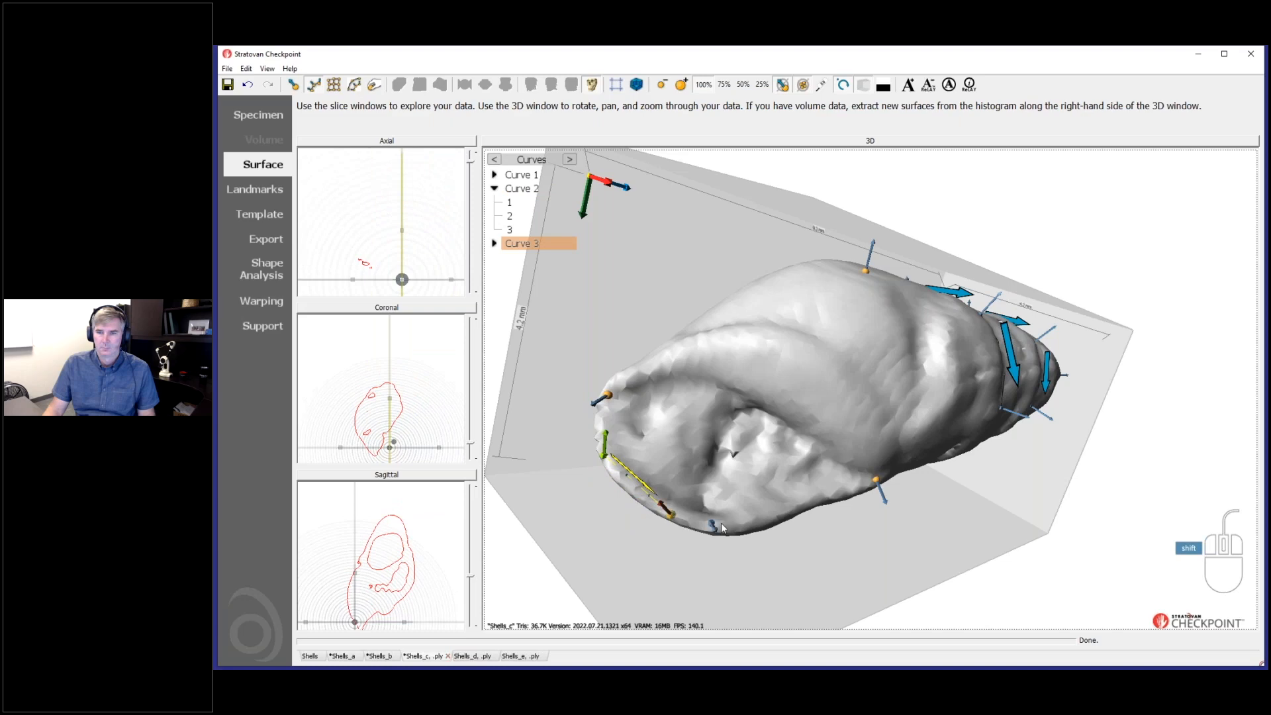
left_click(768, 525, "shift")
Reposition the second and third control points of the opening curve along the rim and deselect the curve.
left_click_drag(746, 587, 717, 510)
right_click_drag(718, 510, 982, 508)
left_click_drag(981, 507, 782, 446)
left_click(809, 467, "shift")
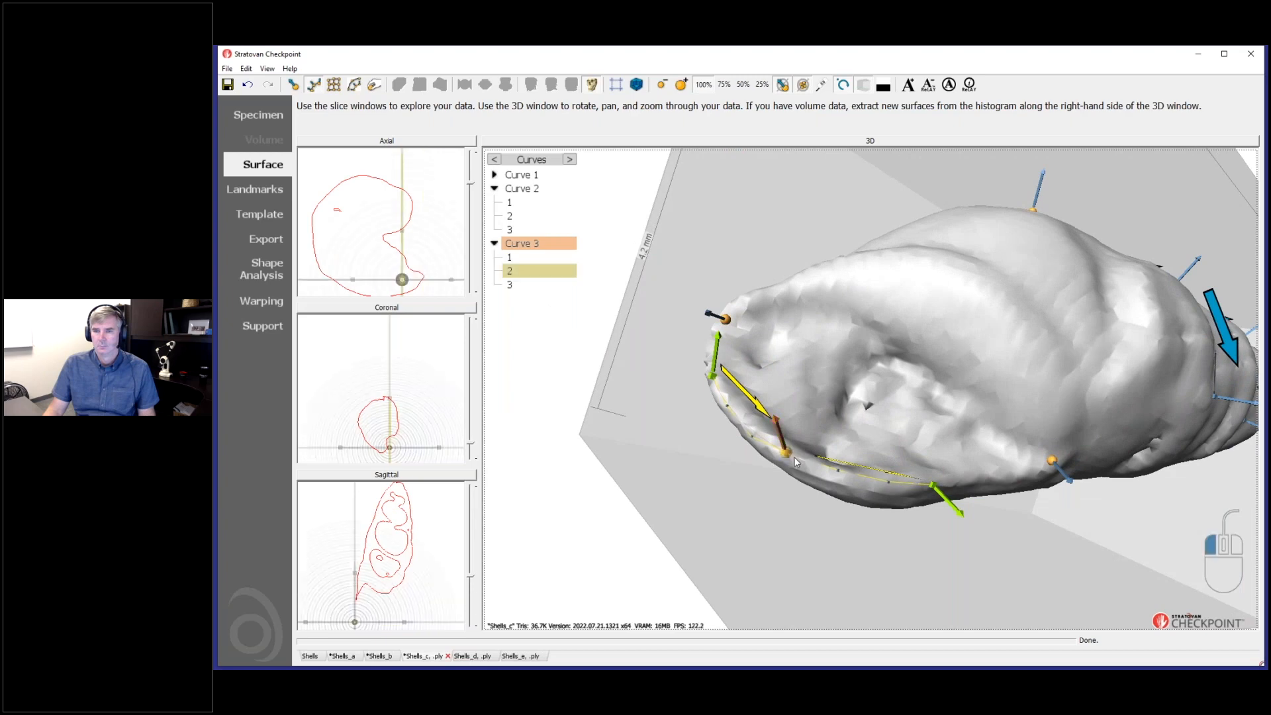
left_click(961, 483, "shift")
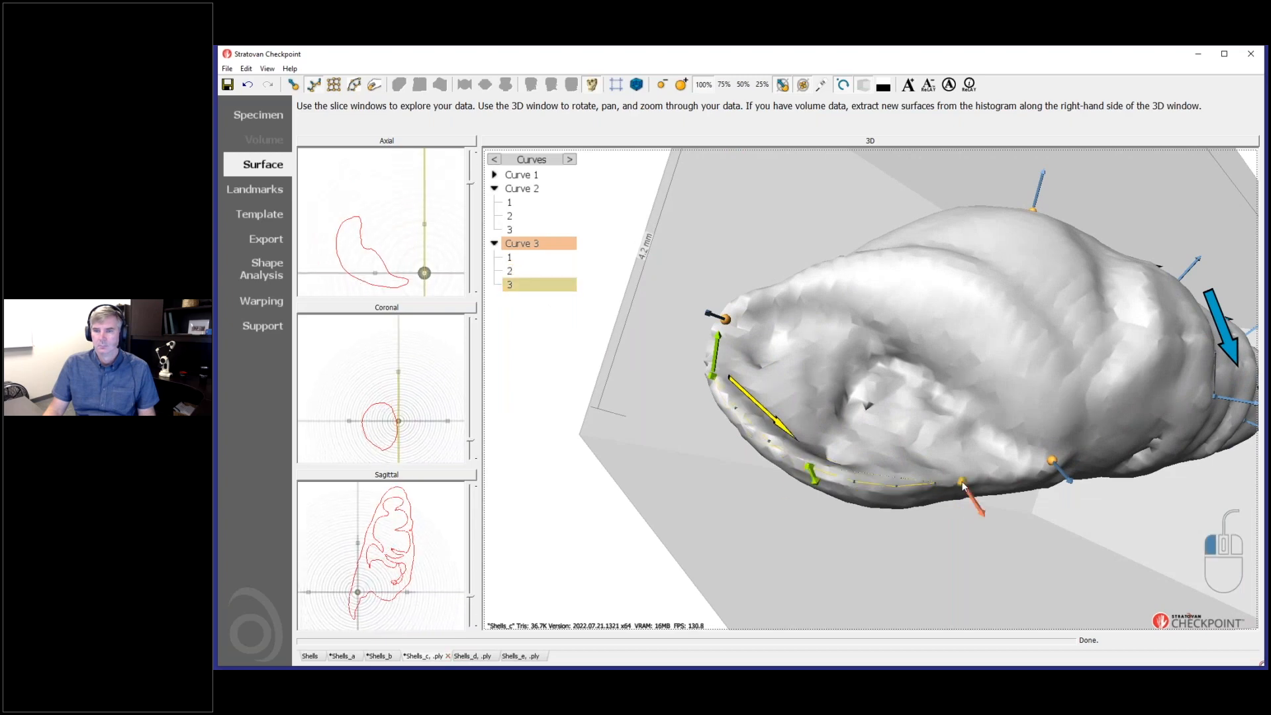
right_click_drag(955, 529, 898, 573)
left_click_drag(1042, 437, 887, 521)
left_click(689, 437)
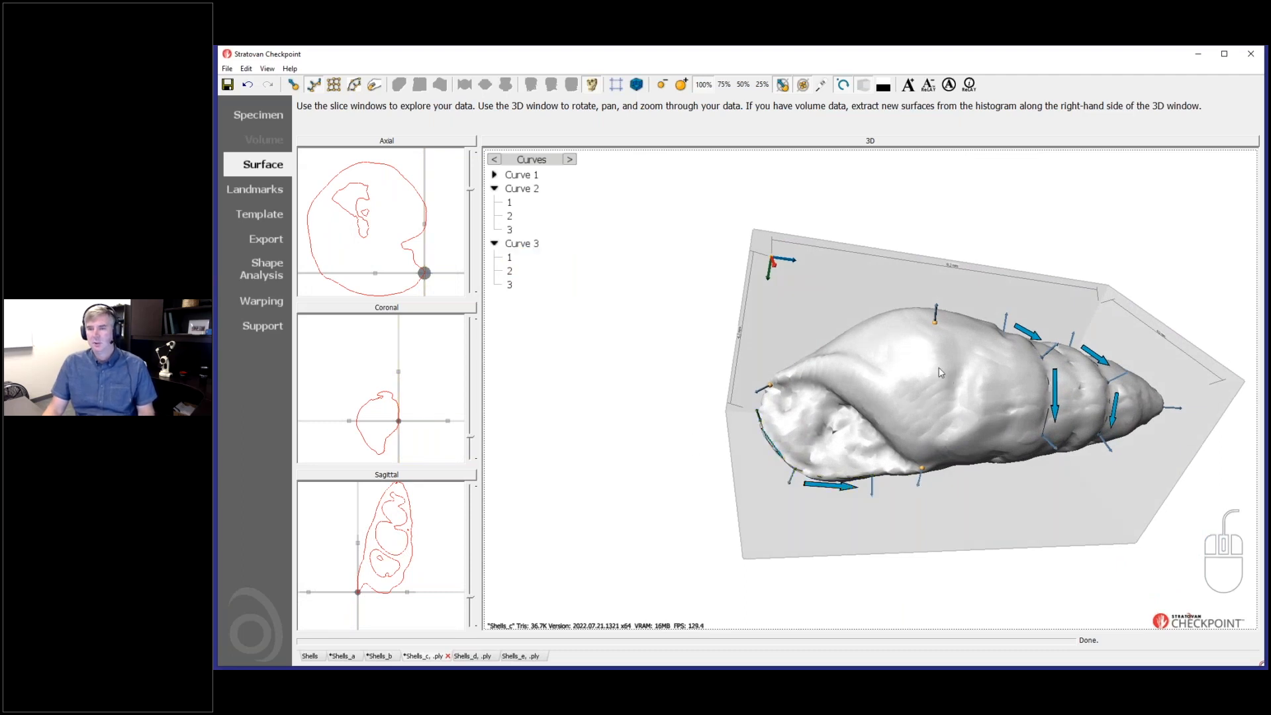
right_click_drag(1036, 521, 815, 530)
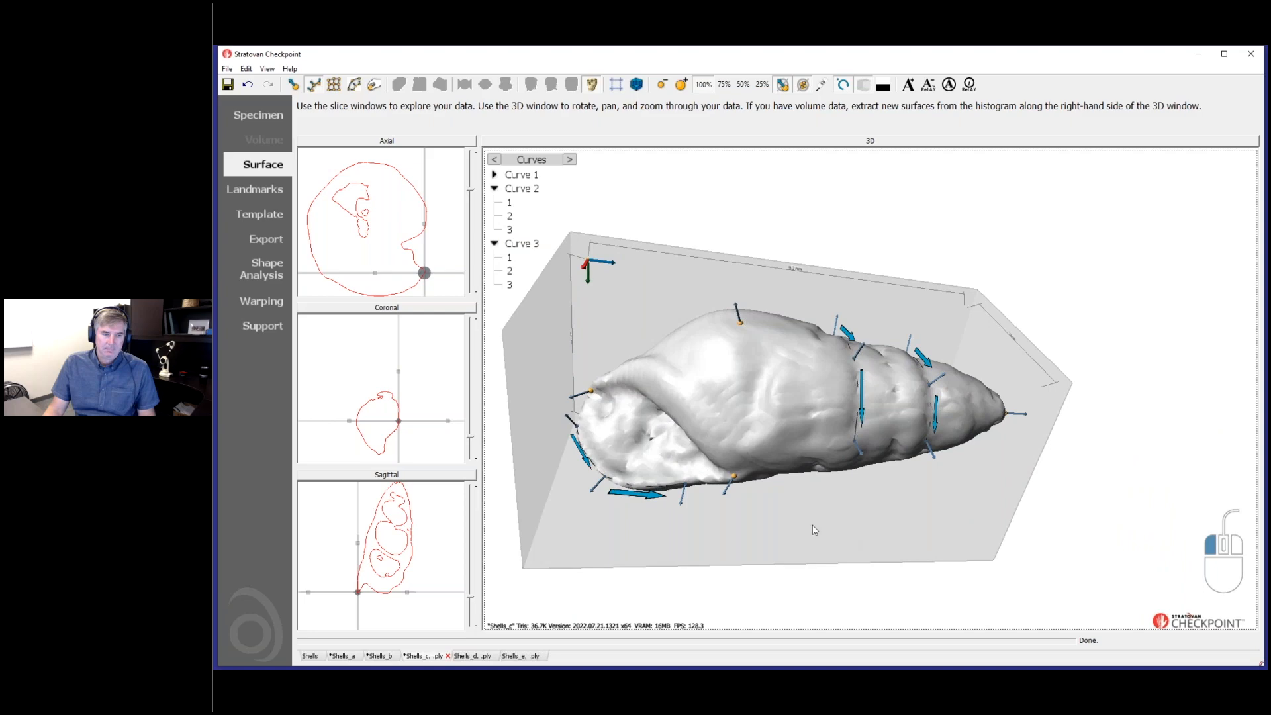
left_click_drag(760, 507, 804, 237)
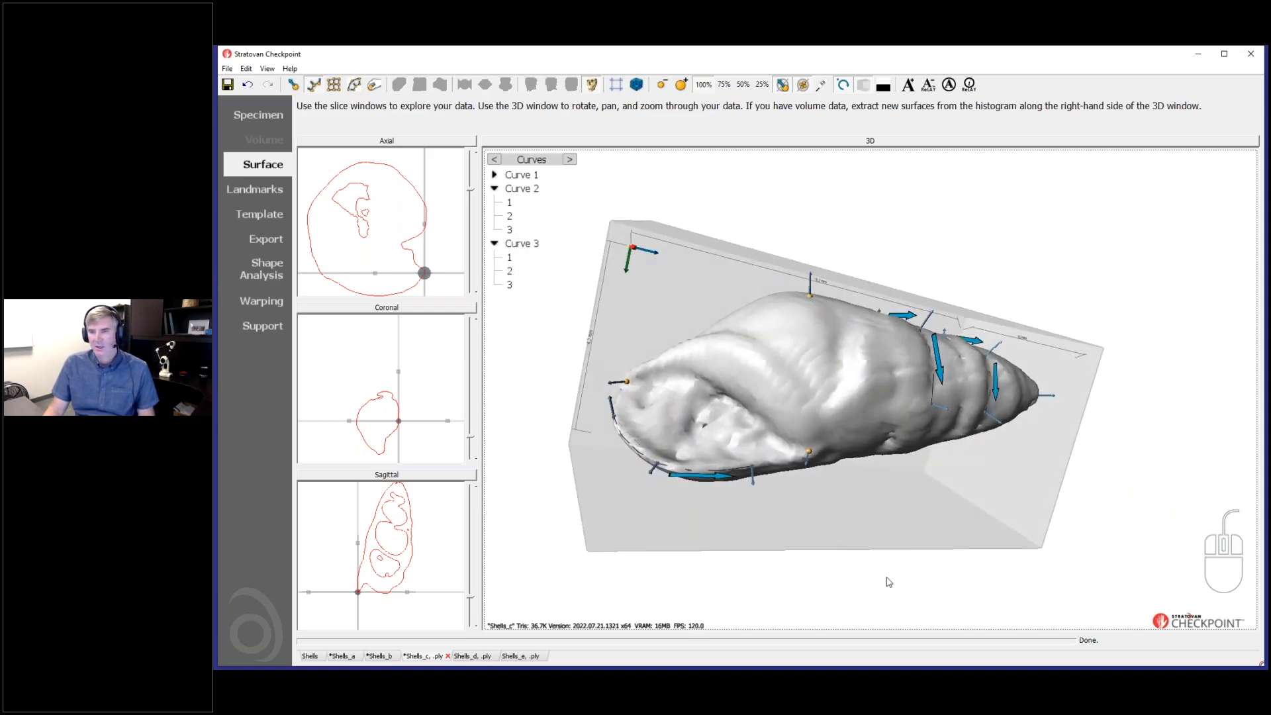
Create a new landmark template named Shells.
left_click(246, 217)
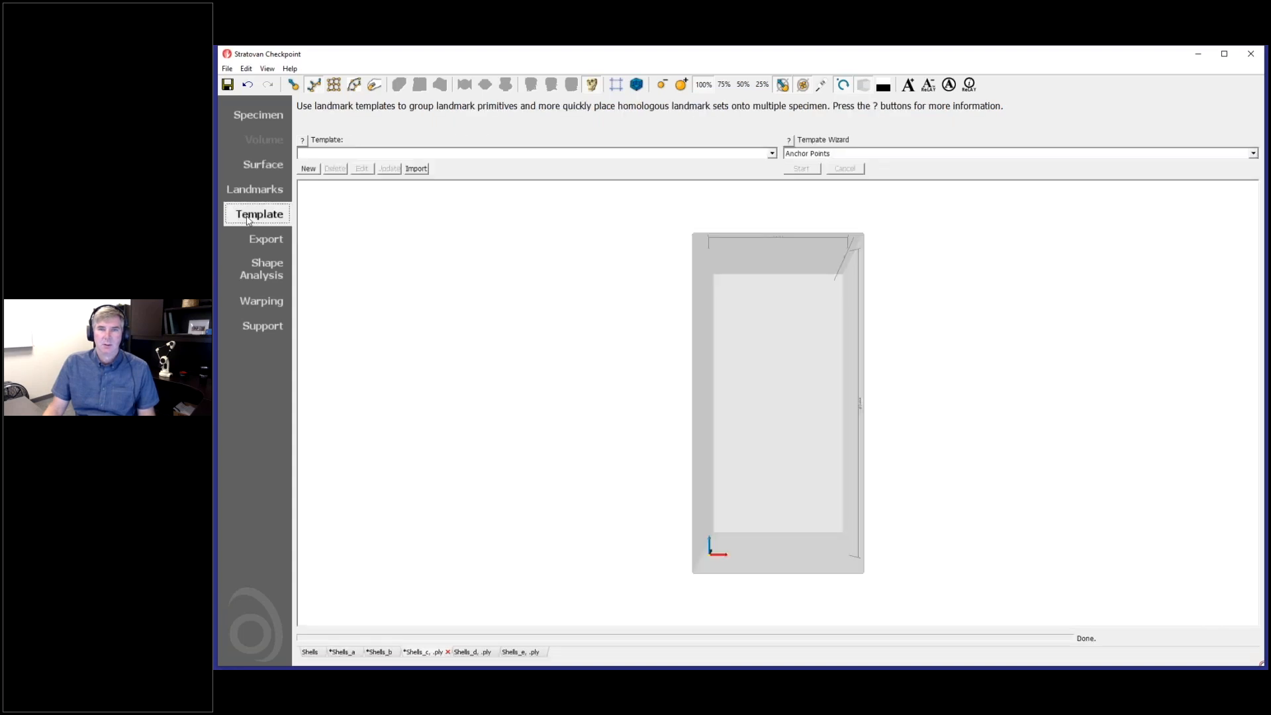
left_click(309, 169)
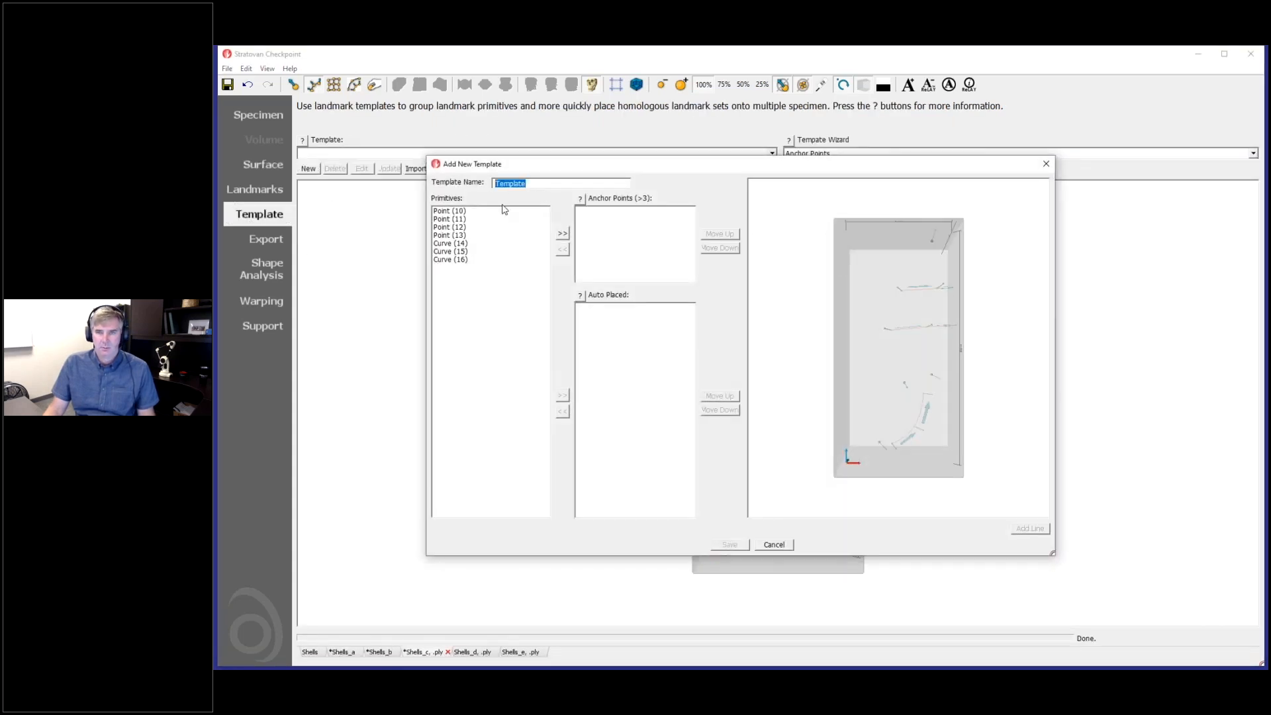
type("Shells")
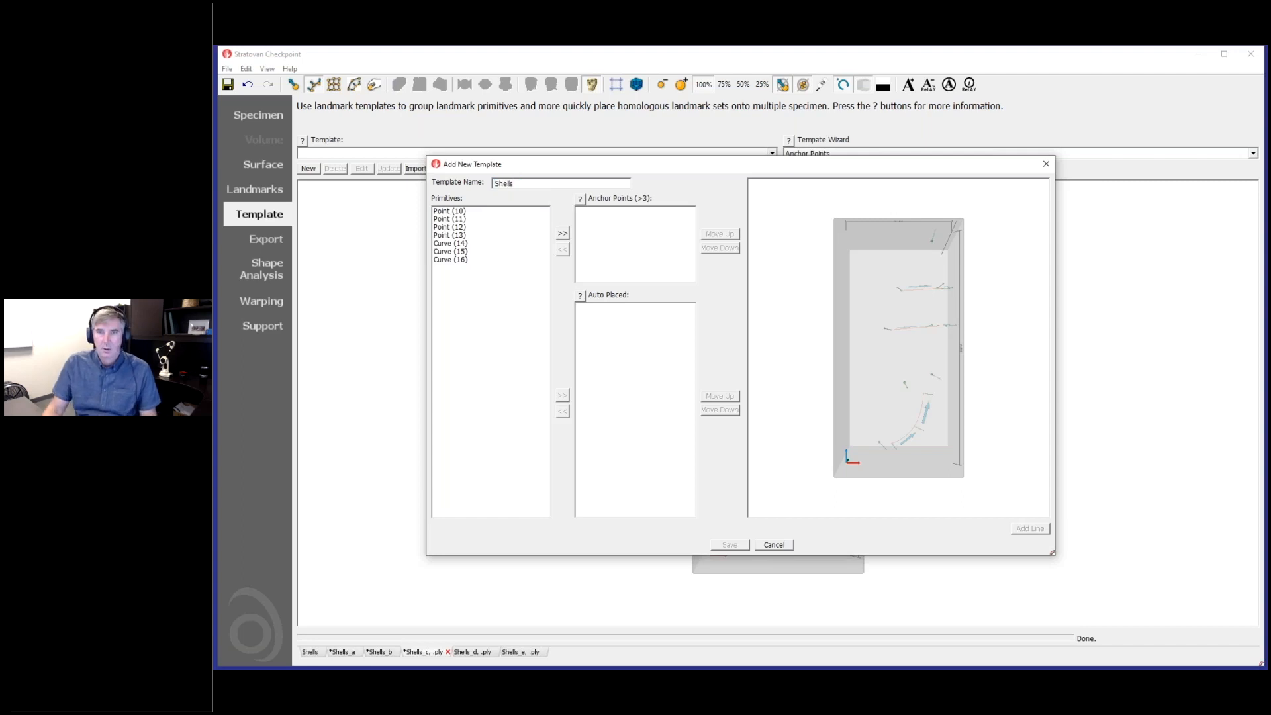
Assign the four single points, Point (10) to Point (13), as the template's anchor points.
left_click(462, 211)
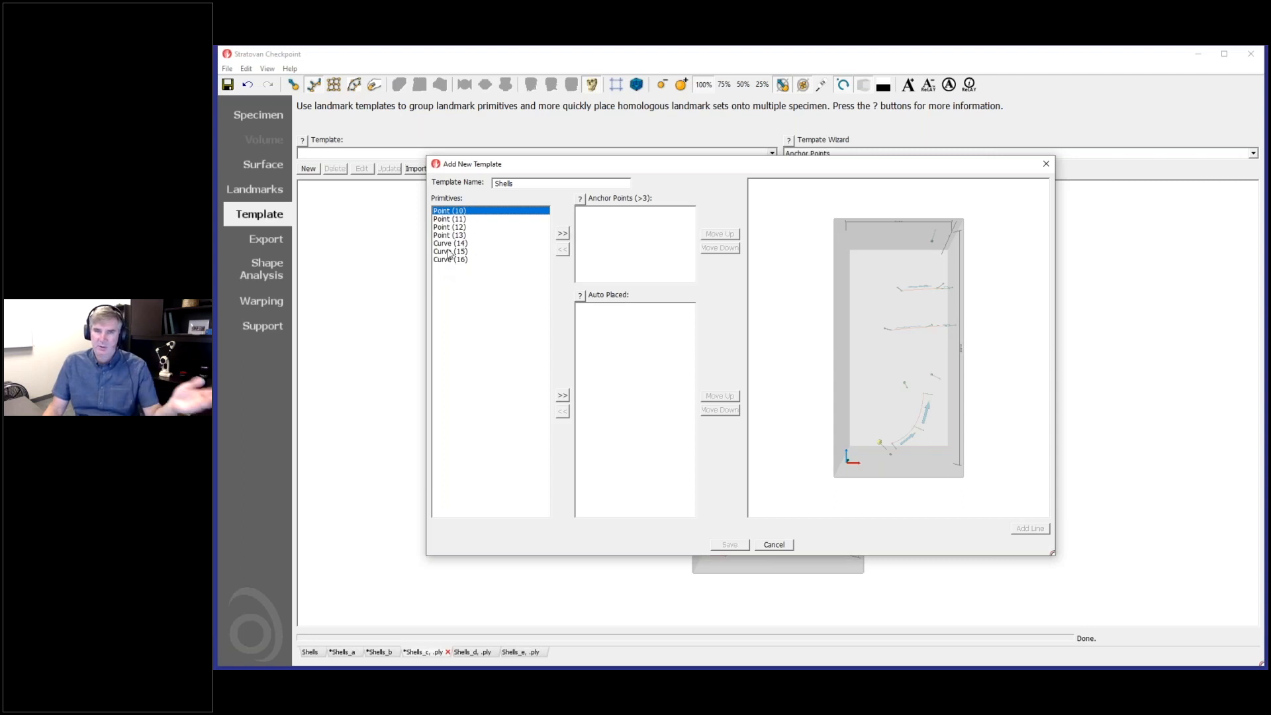
left_click(562, 235)
left_click(563, 235)
left_click(562, 235)
left_click(562, 235)
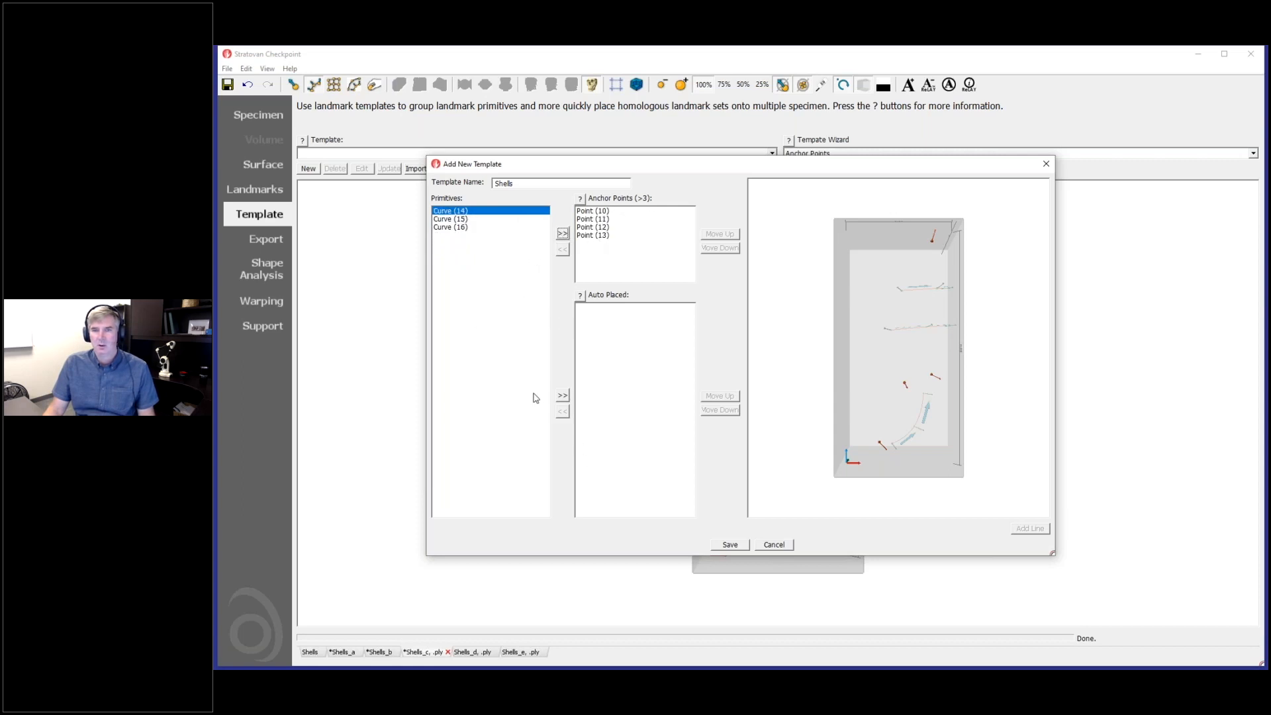
Set Curve (14), Curve (15) and Curve (16) as auto-placed primitives and save the template.
left_click(562, 397)
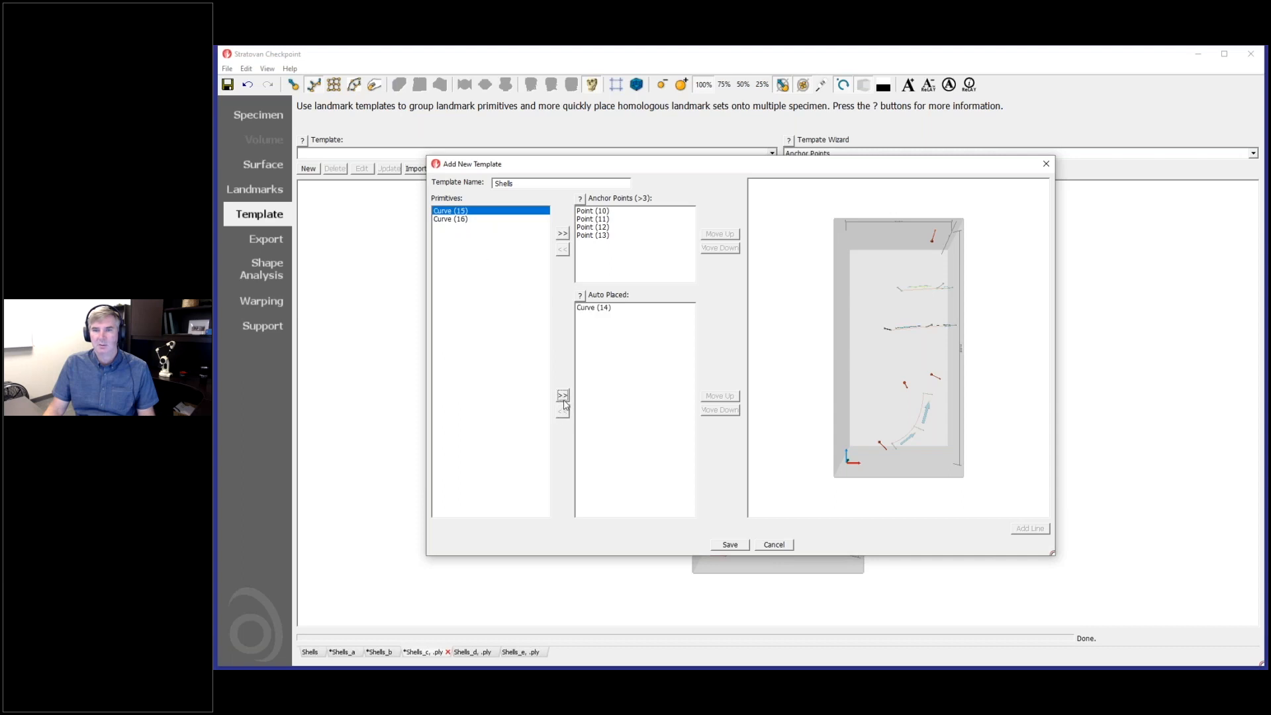
left_click(562, 396)
left_click(562, 396)
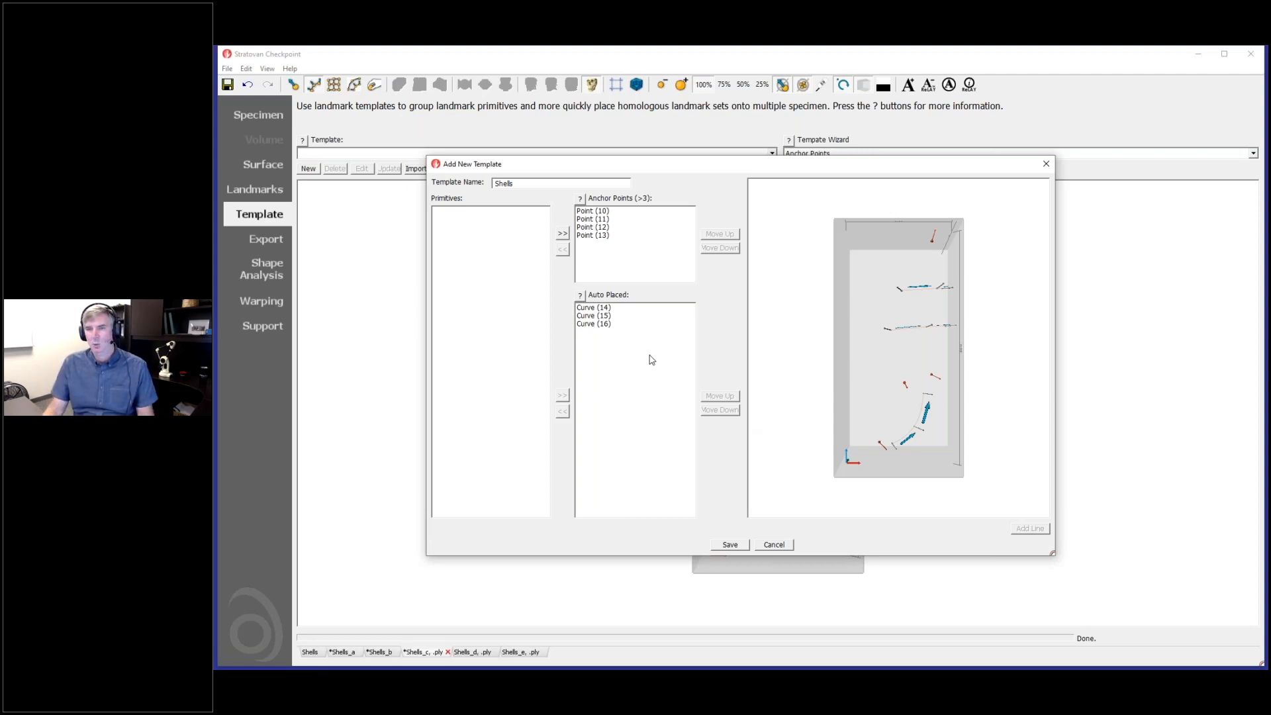
left_click(731, 546)
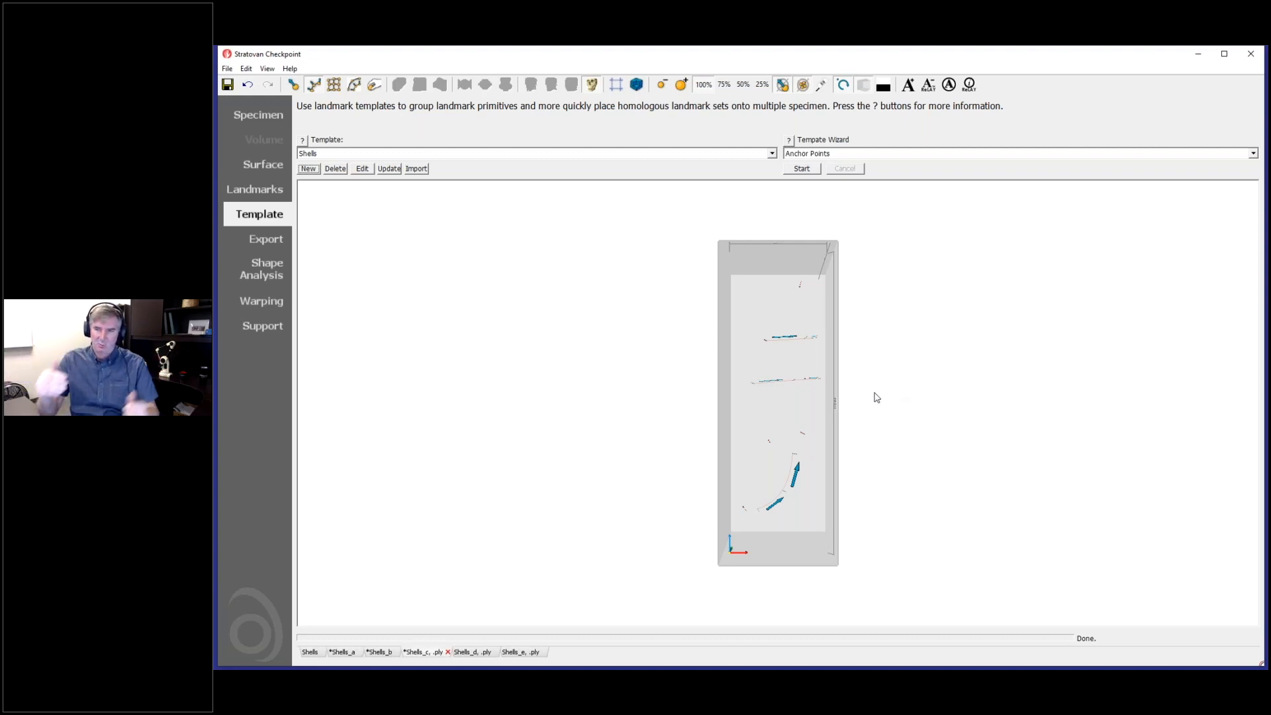
Compare the Shells_c surface with the Shells_d surface, orienting Shells_d so that its opening can be examined.
left_click_drag(870, 449, 735, 377)
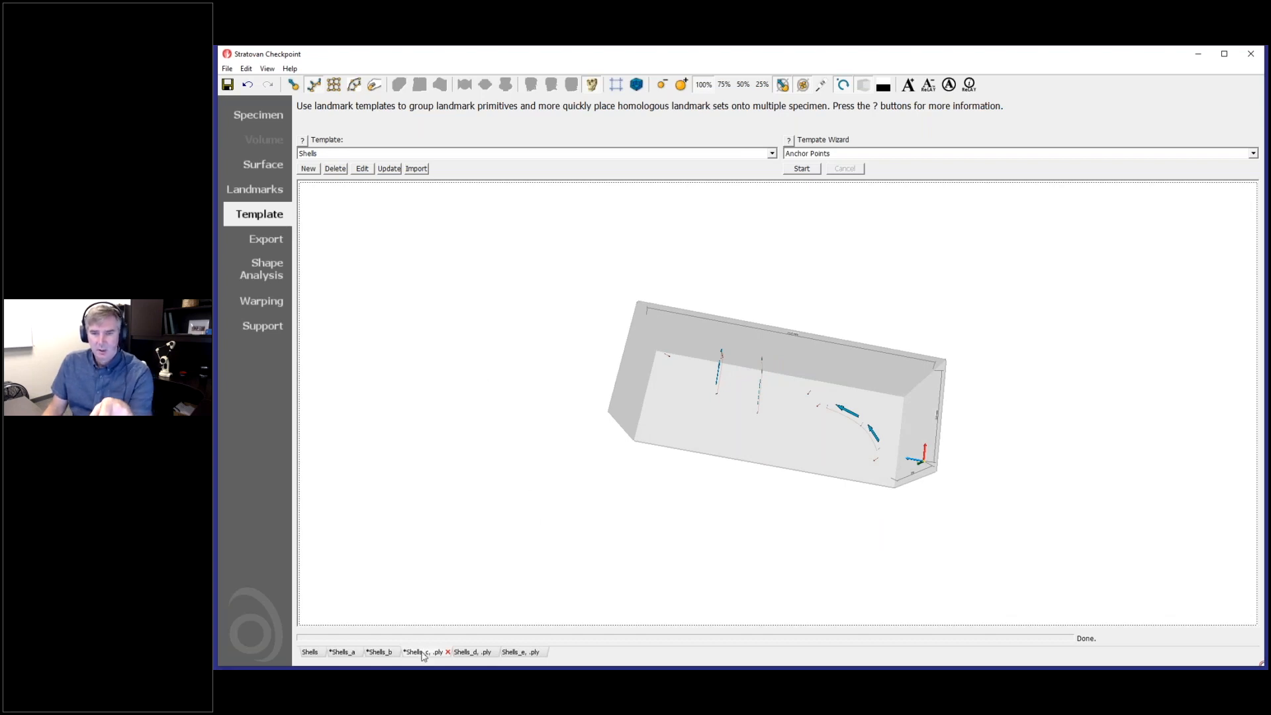
left_click(465, 653)
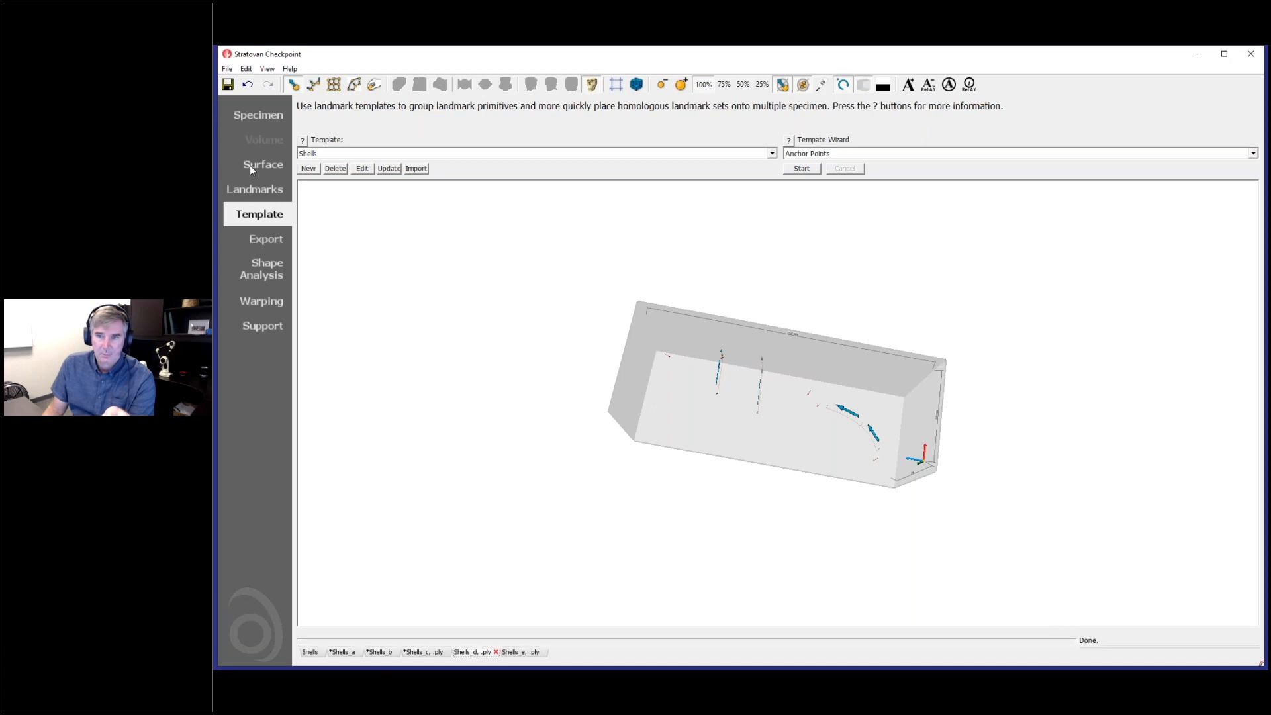
left_click(249, 167)
left_click(421, 654)
left_click_drag(732, 507, 695, 550)
left_click(467, 658)
left_click_drag(743, 603, 862, 570)
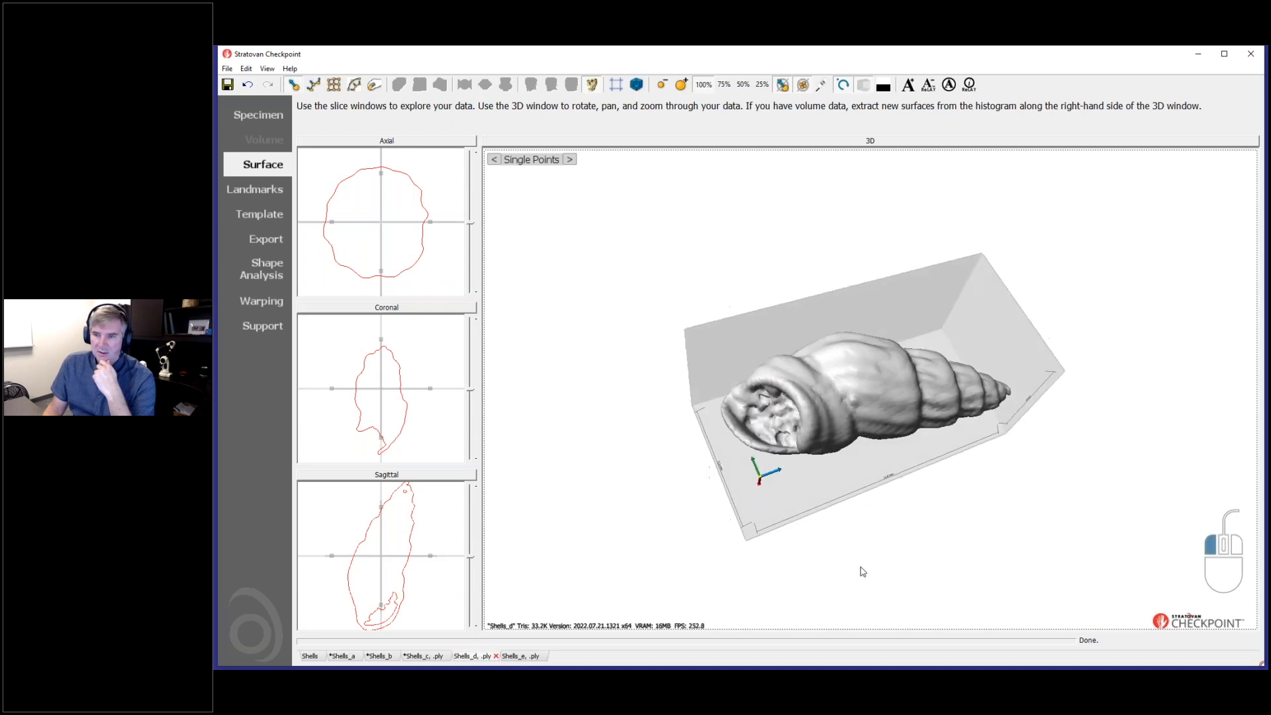
scroll(871, 497, "up", 5)
left_click_drag(862, 493, 890, 525)
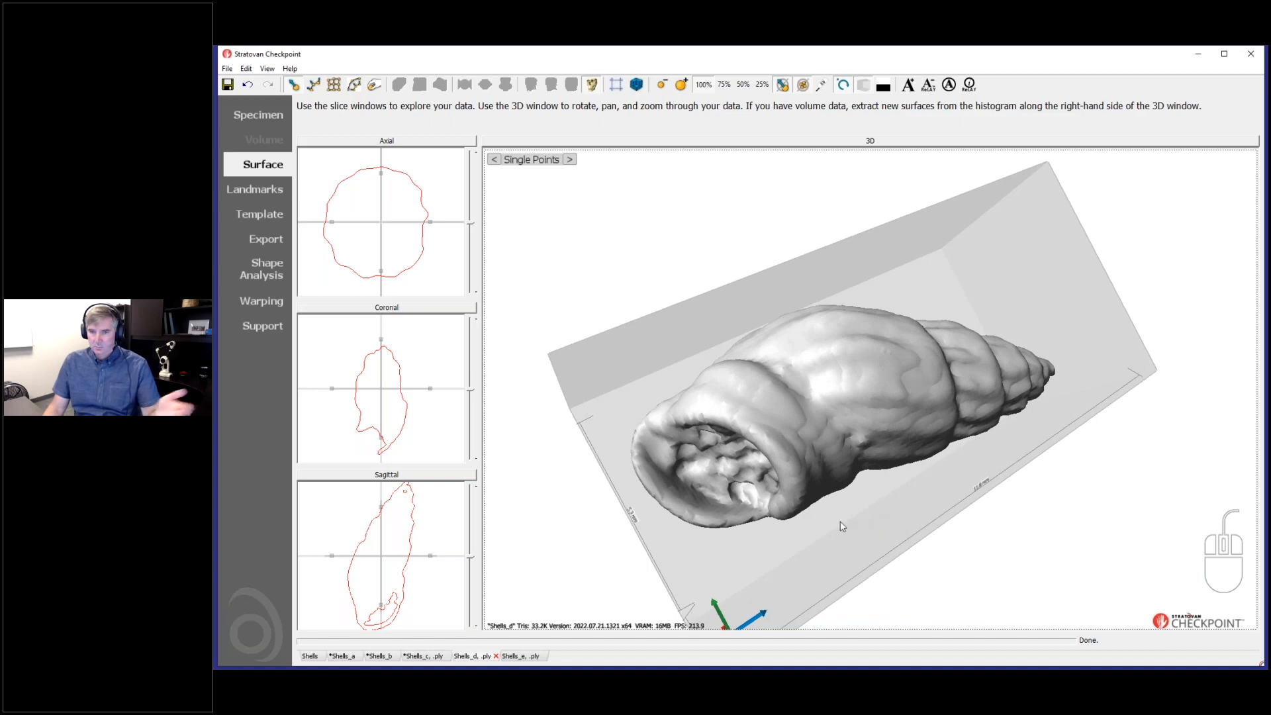
Start the template wizard on Shells_d with the Shells template in Anchor Points mode.
left_click(252, 213)
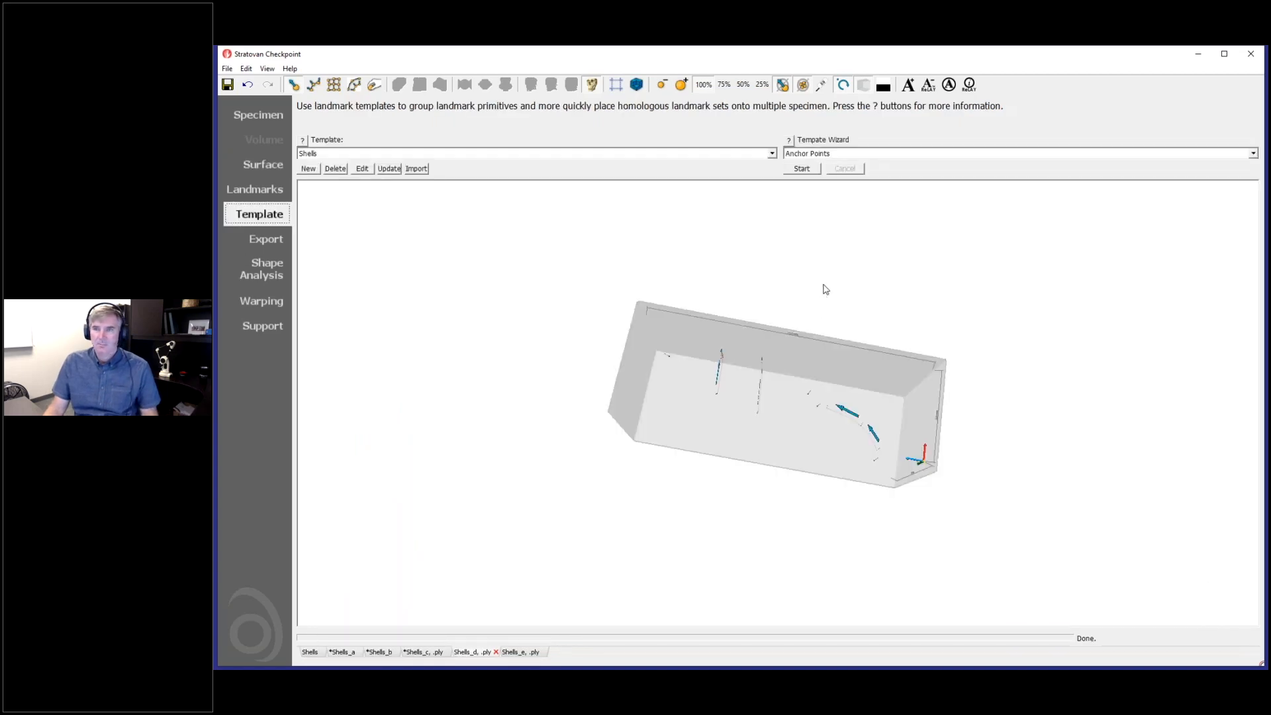
left_click(832, 154)
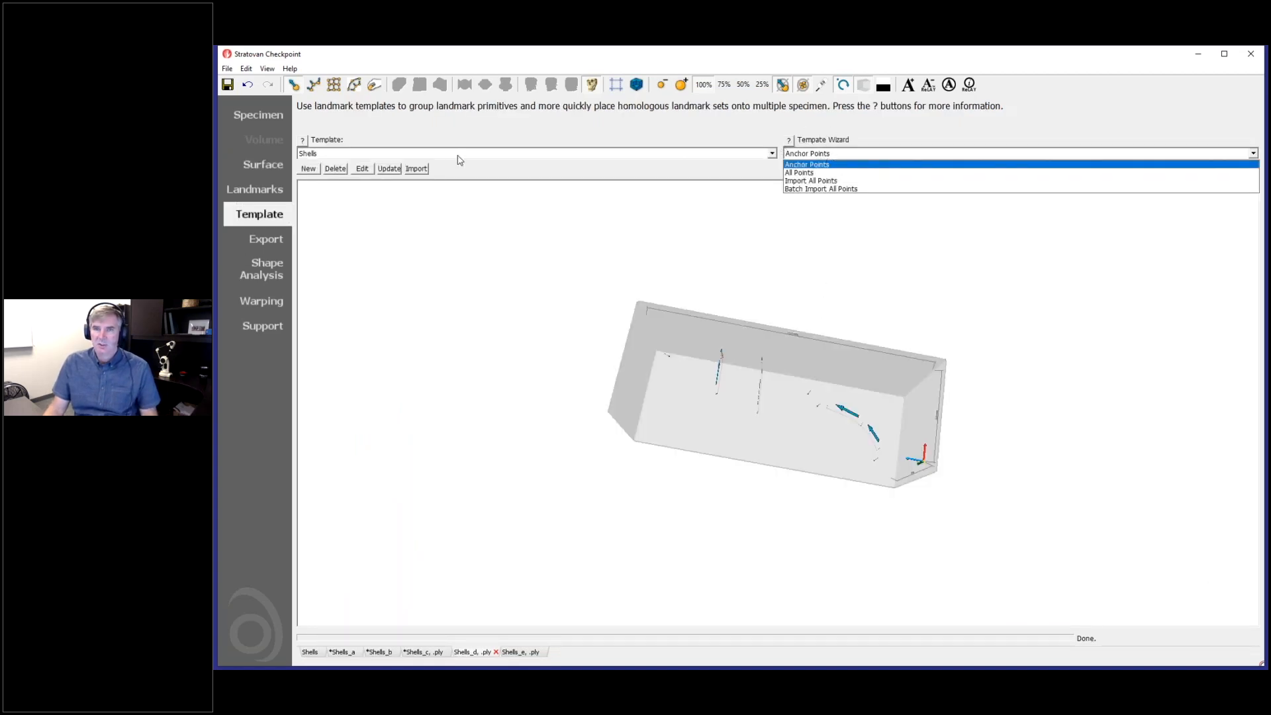
left_click(323, 154)
left_click(323, 153)
left_click(324, 153)
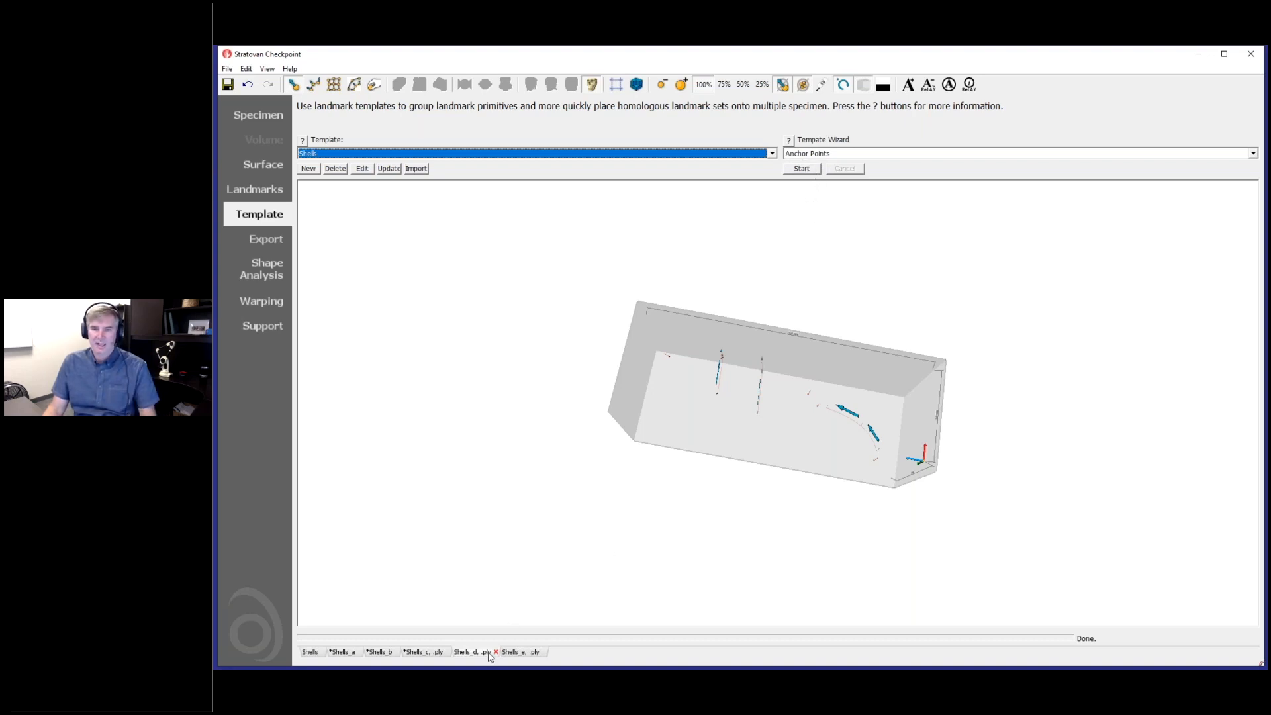
left_click(465, 653)
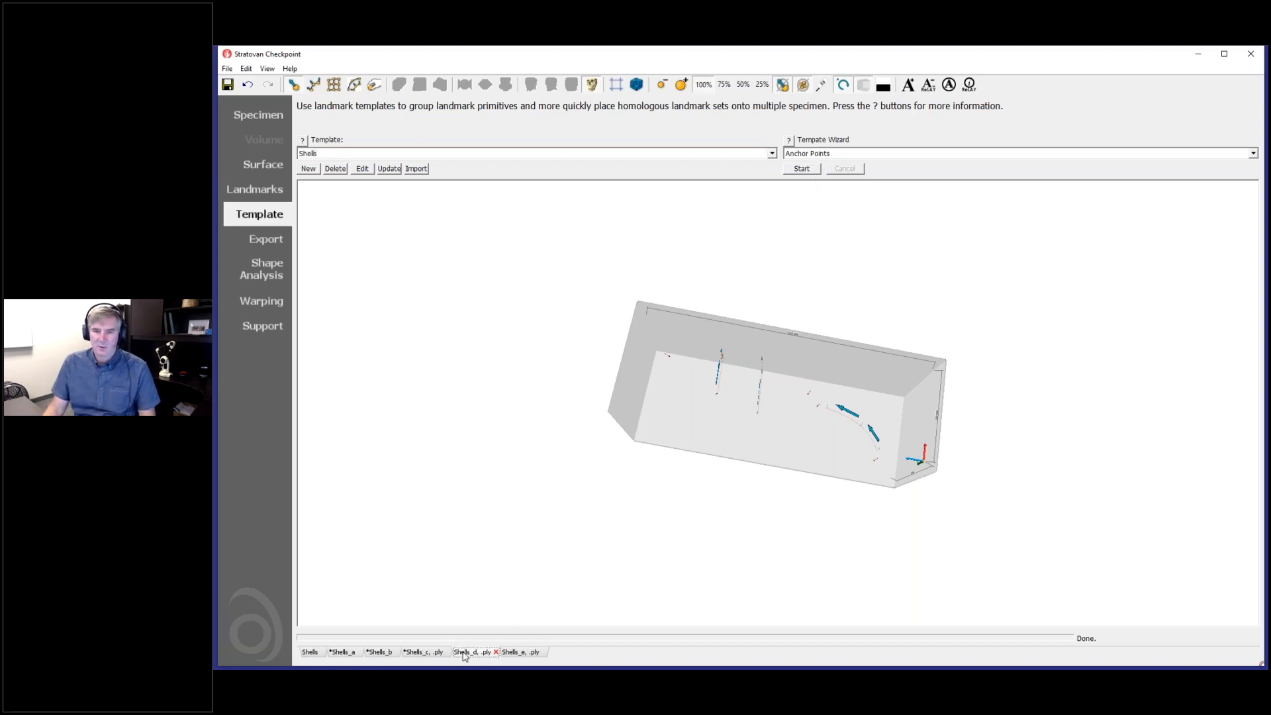
left_click(802, 168)
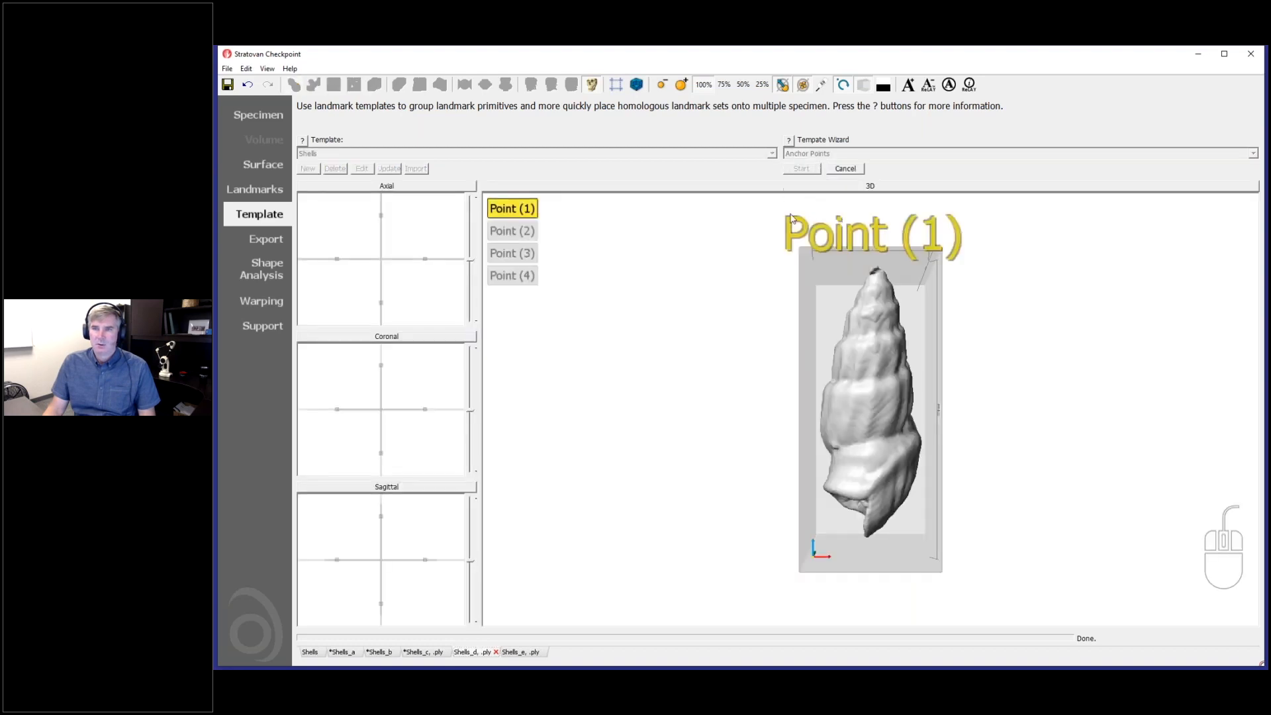
Place anchor Point (1) on the outer end of the Shells_d opening's rim.
left_click_drag(871, 282, 888, 484)
scroll(888, 485, "up", 5)
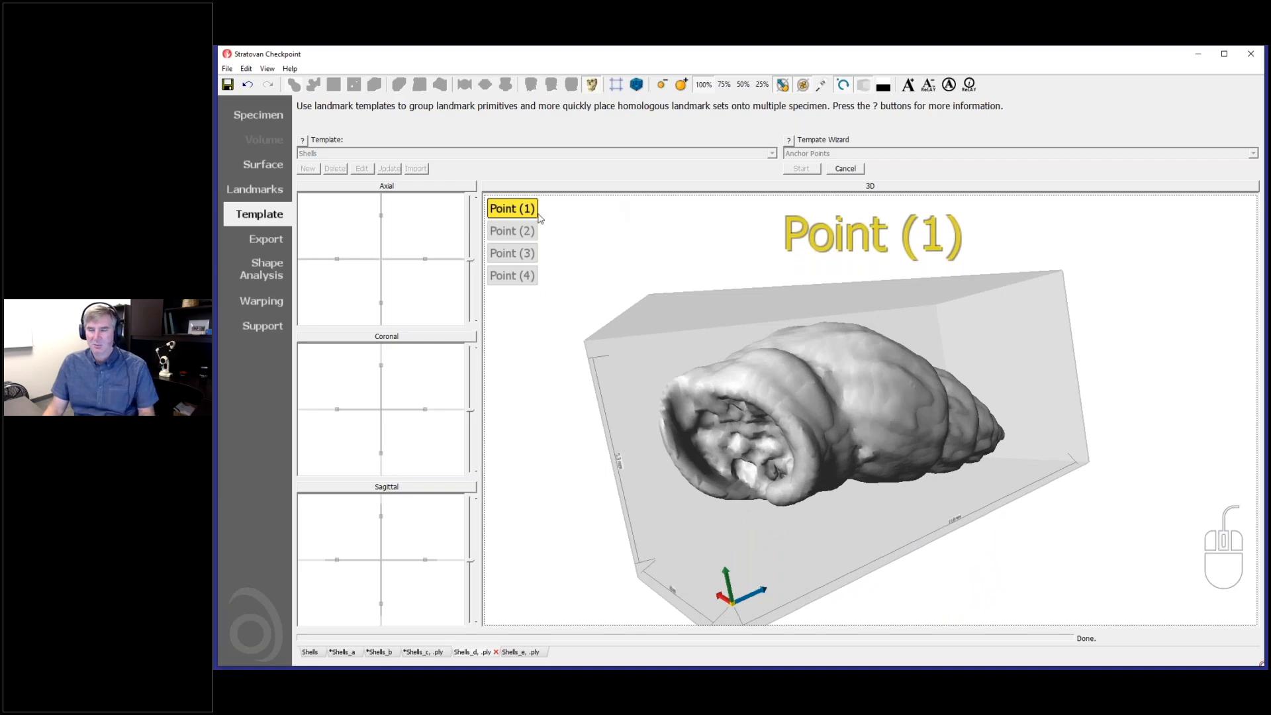
left_click_drag(722, 518, 781, 513)
scroll(843, 545, "up", 3)
right_click_drag(698, 498, 785, 414)
key("shift")
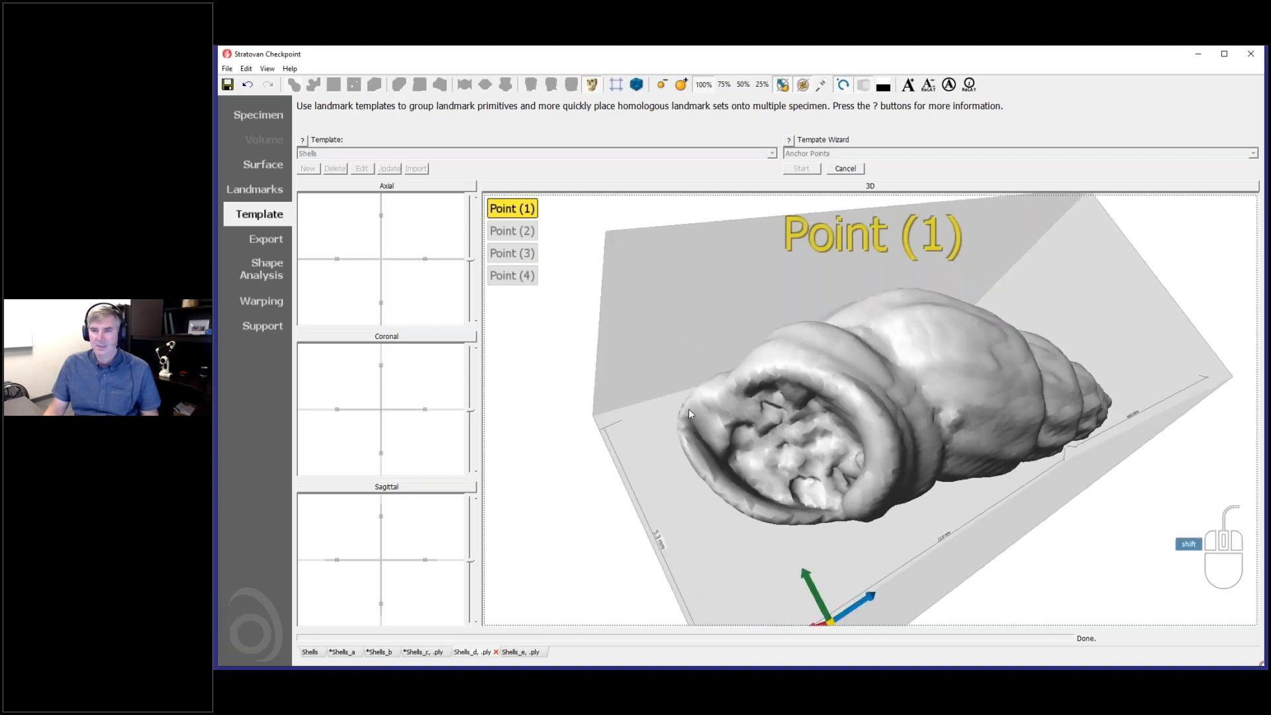
left_click(681, 411, "shift")
Using Shells_c as reference, place Point (2) on the lower rim of the Shells_d opening and Point (3) at the shell's pointed tip.
left_click_drag(841, 429, 832, 501)
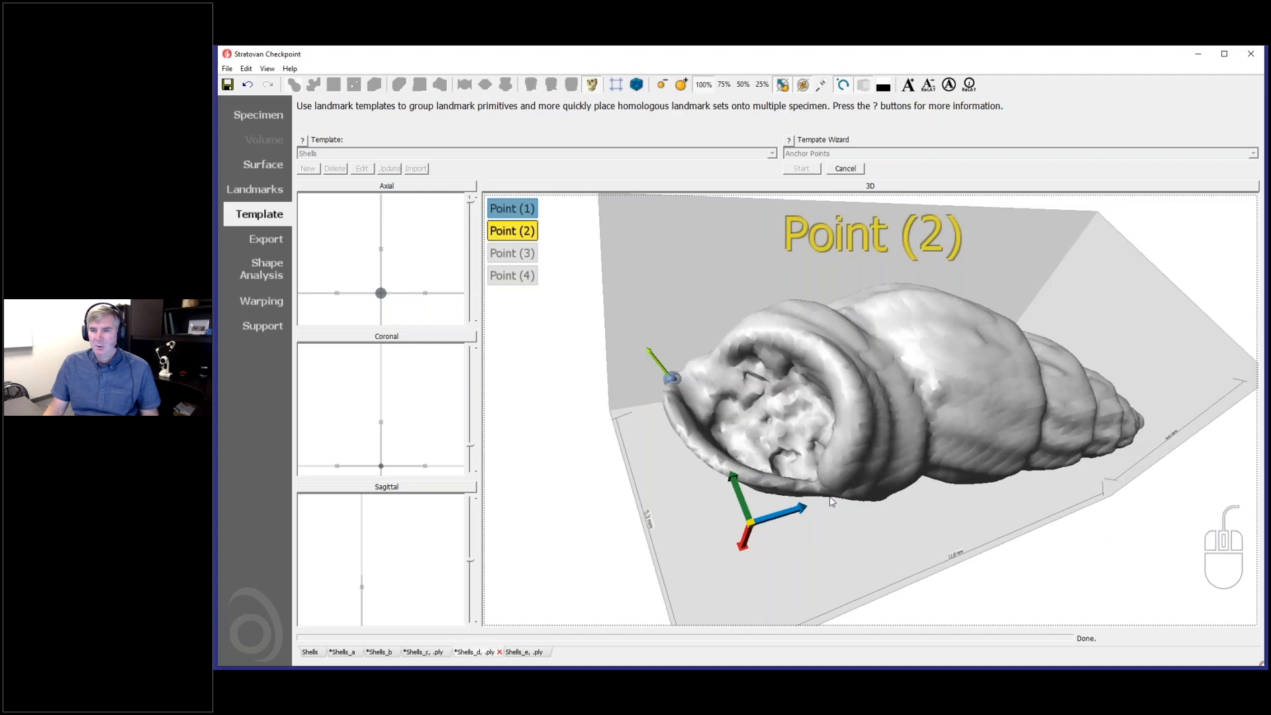
left_click(425, 654)
left_click(474, 654)
left_click_drag(752, 326, 809, 451)
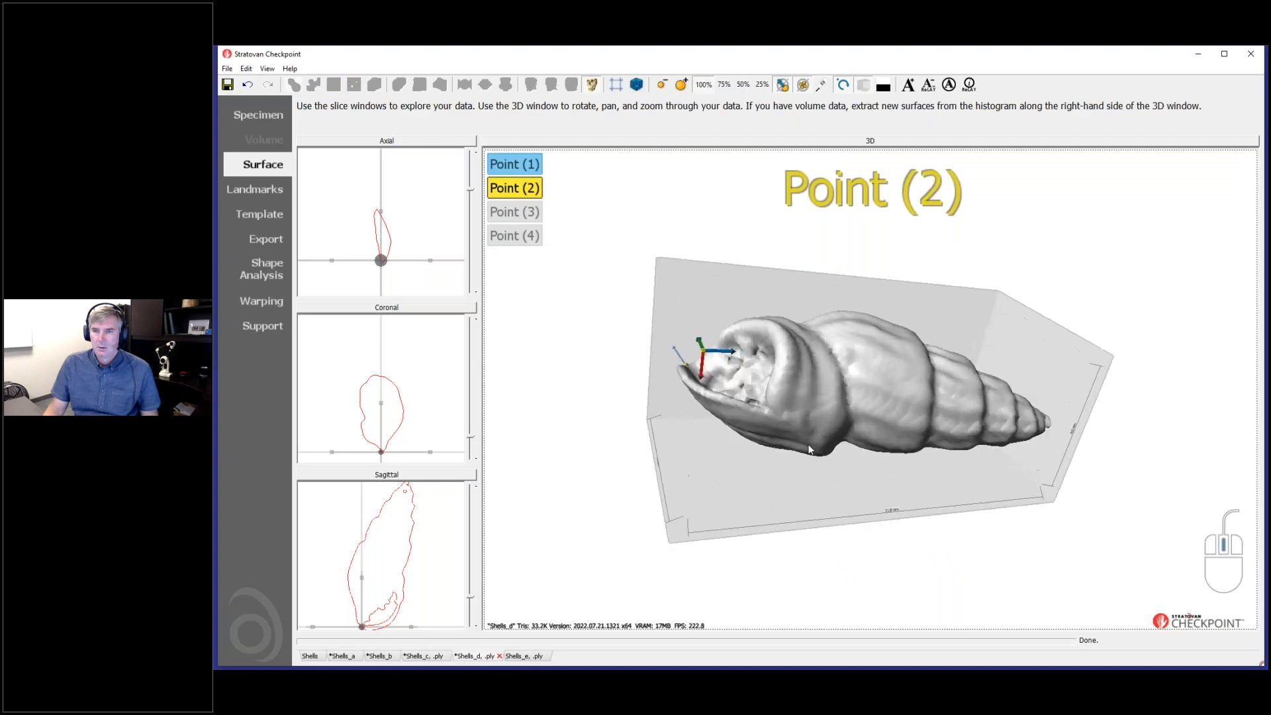
left_click(736, 414)
left_click_drag(913, 355, 828, 322)
left_click(1113, 476)
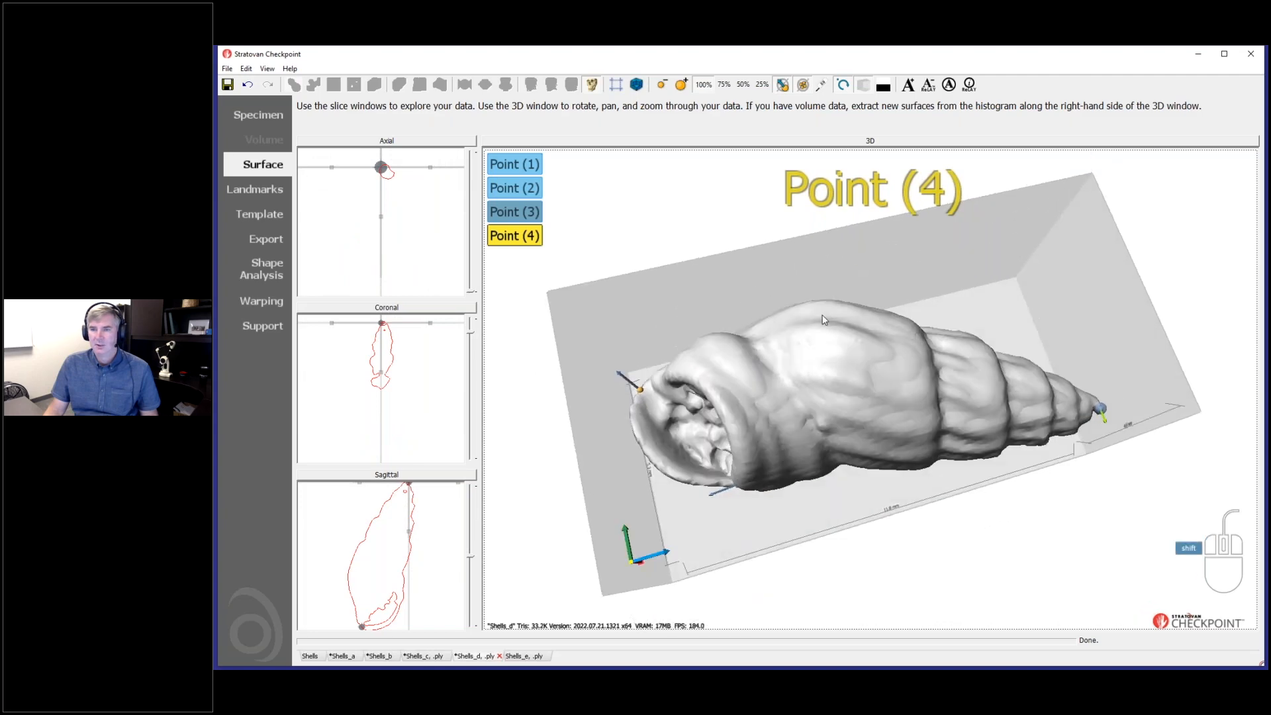
Place anchor Point (4) on the large body whorl of Shells_d to apply the template, and adjust Single Point 4 on that whorl.
left_click(833, 342, "shift")
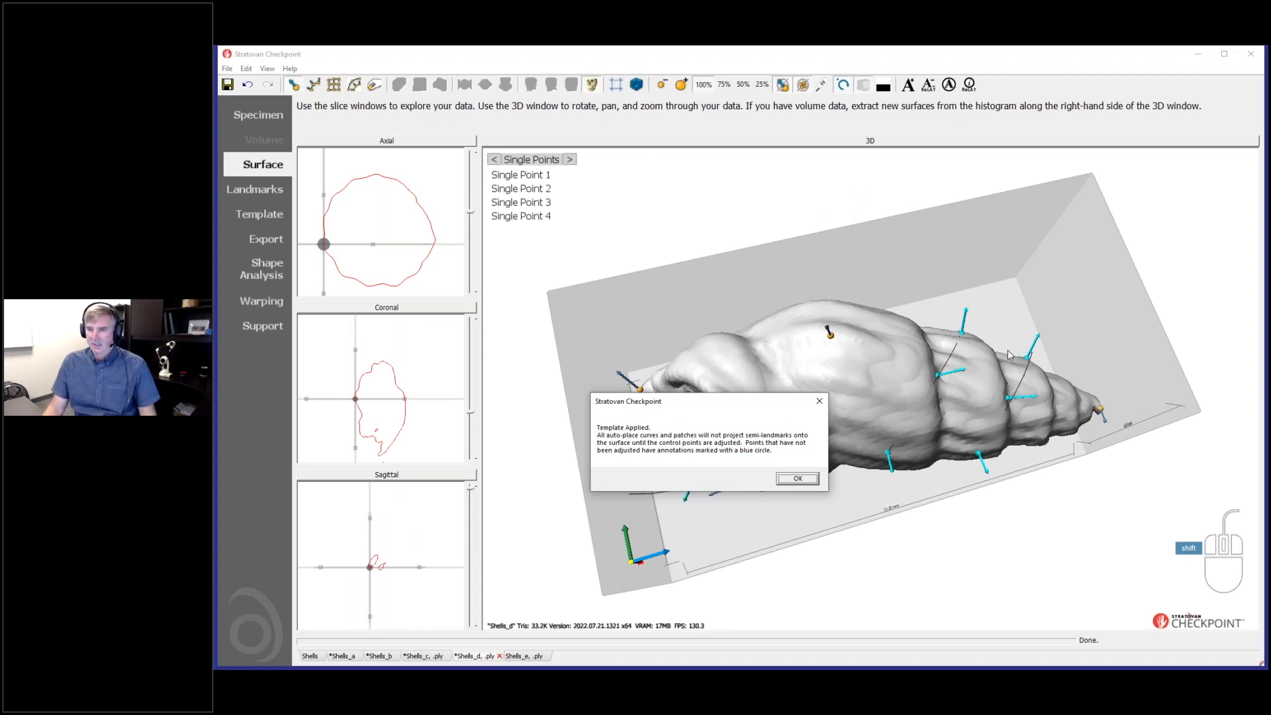
left_click(797, 480)
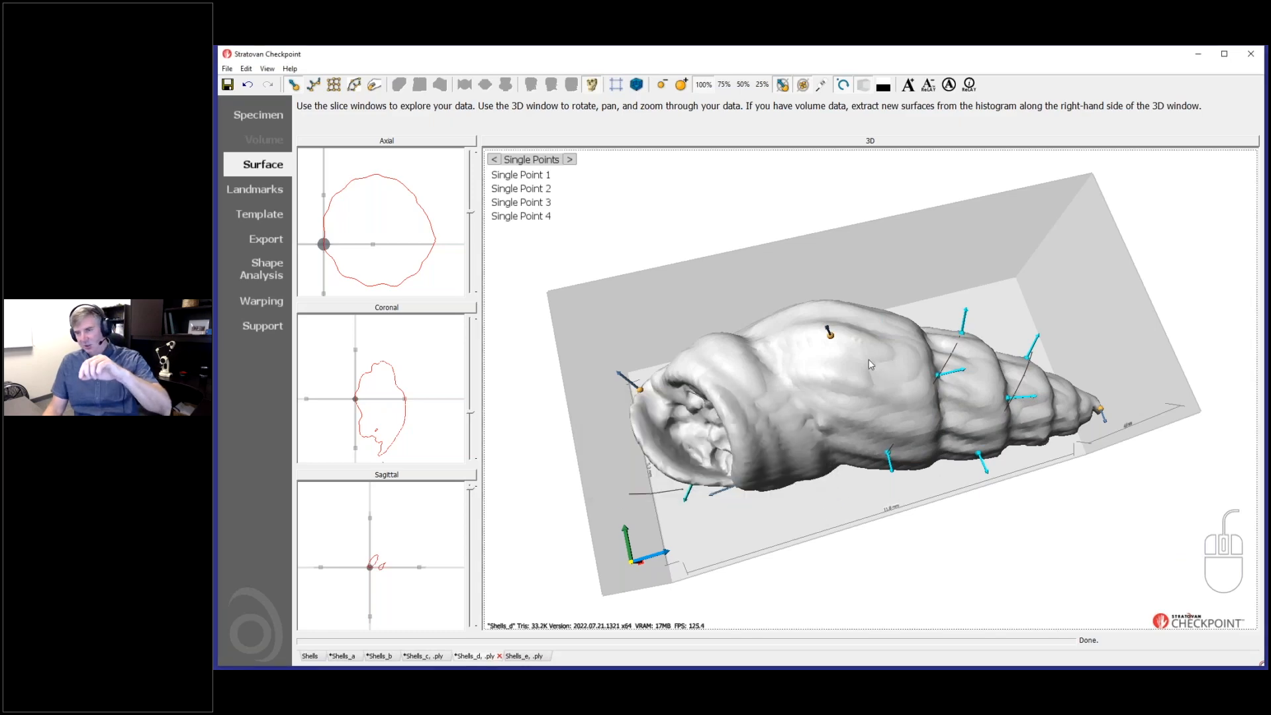
scroll(885, 358, "up", 3)
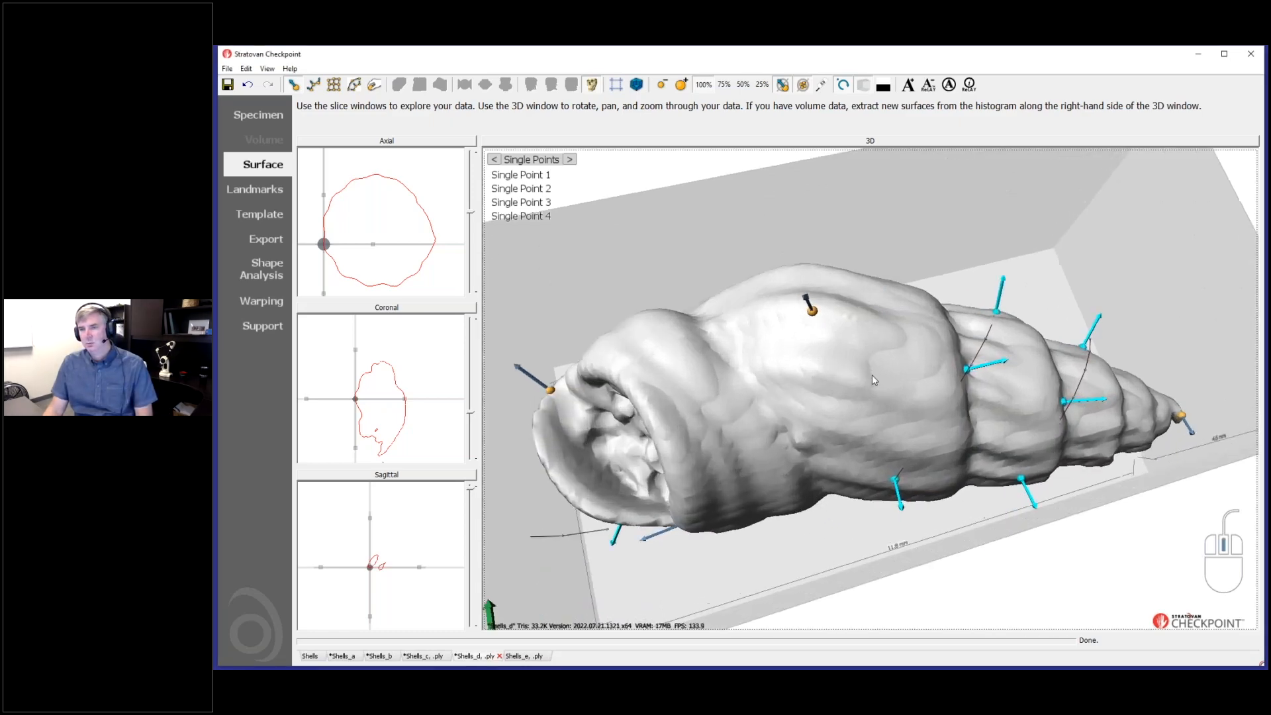
left_click_drag(896, 360, 873, 369)
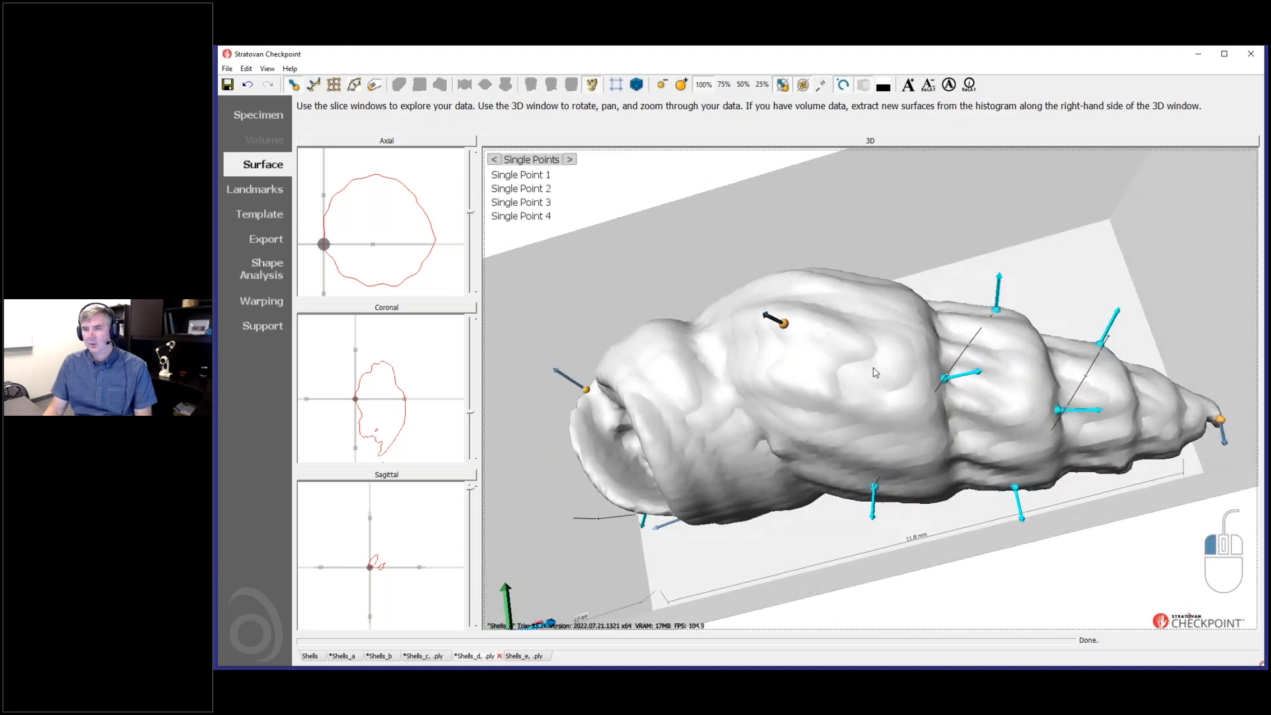
mouse_move(787, 327)
left_mouse_down()
mouse_move(794, 278)
mouse_move(789, 421)
mouse_move(780, 337)
left_mouse_up()
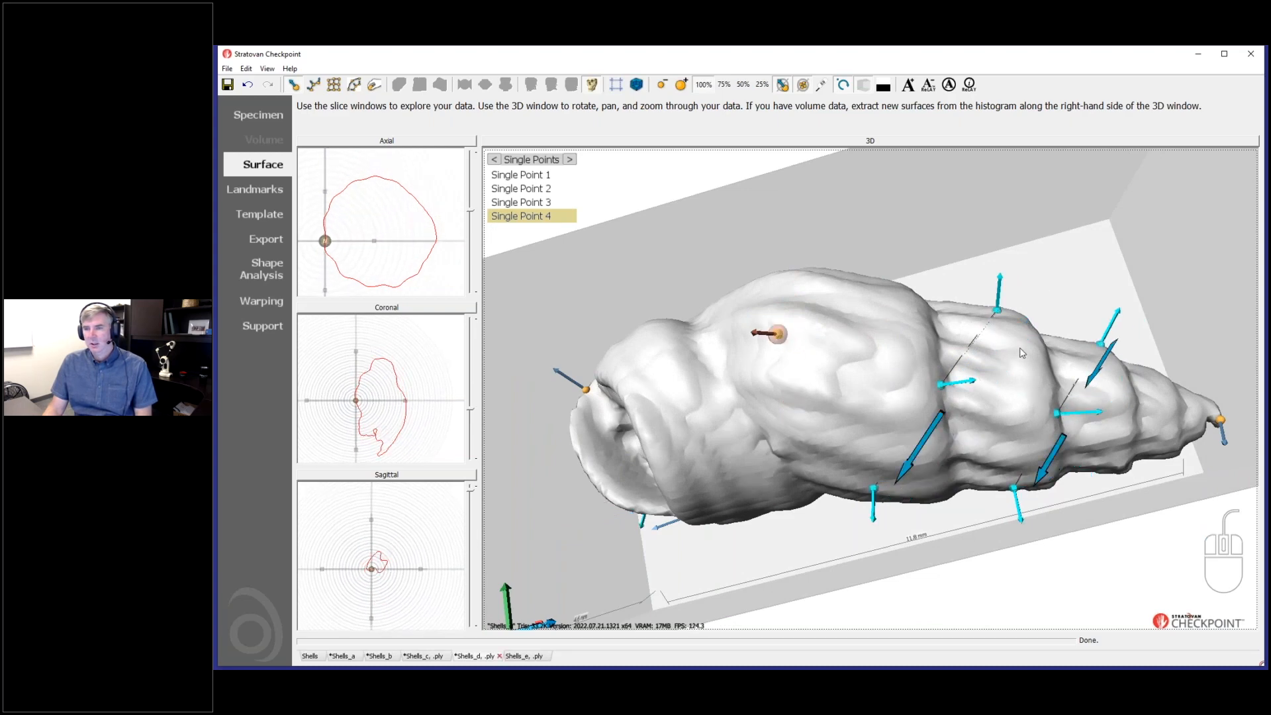
Adjust the three control points of Curve 1 along the groove between the body whorl and the next whorl of Shells_d.
left_click_drag(950, 386, 1011, 405)
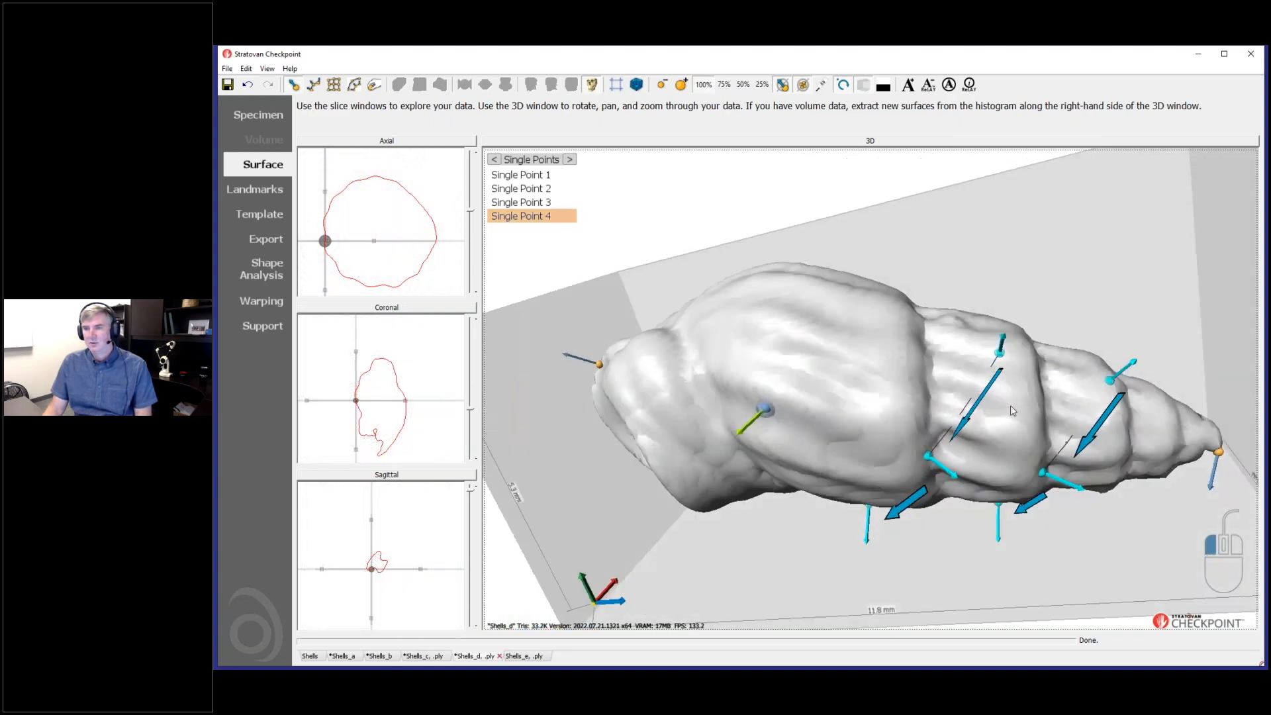
left_click_drag(999, 354, 932, 319)
left_click_drag(981, 408, 992, 302)
left_click_drag(876, 421, 968, 449)
left_click_drag(978, 309, 988, 355)
Adjust the control points of Curve 2 along the next groove toward the pointed tip of Shells_d.
left_click(1063, 376)
left_click(1078, 335)
left_click_drag(1076, 335, 1055, 335)
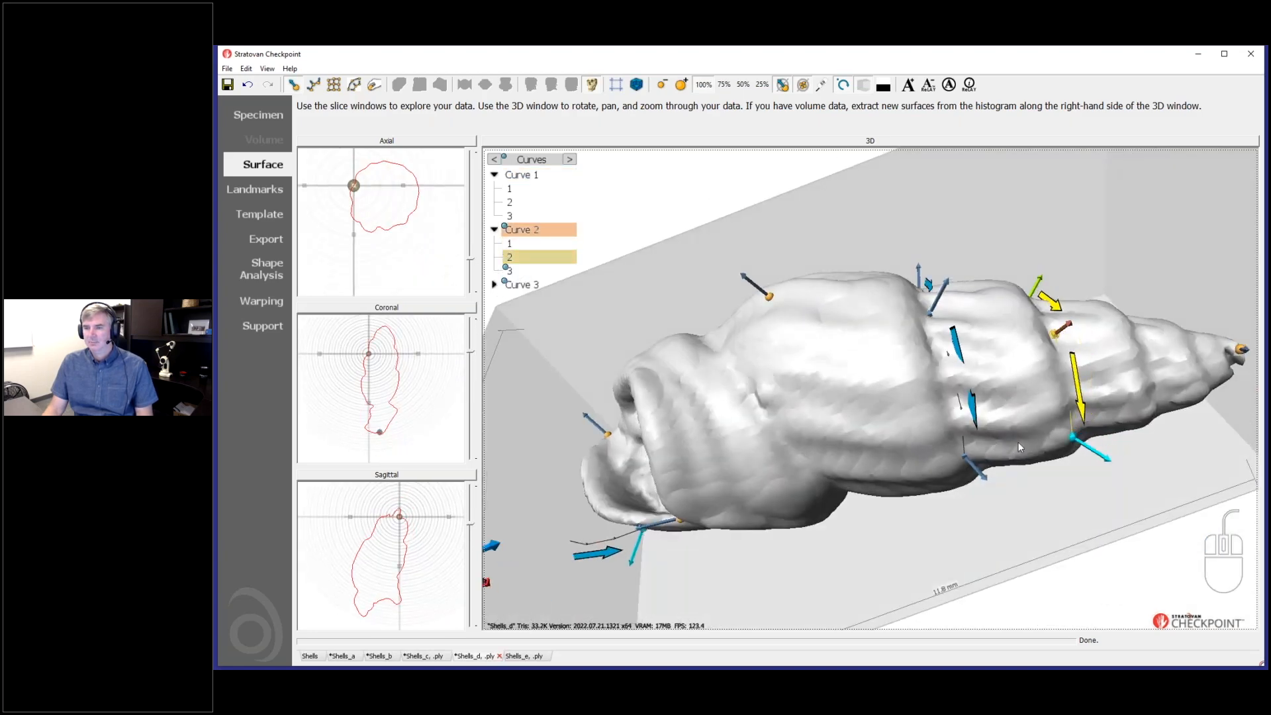
left_click_drag(1018, 442, 1005, 373)
left_click(1075, 345)
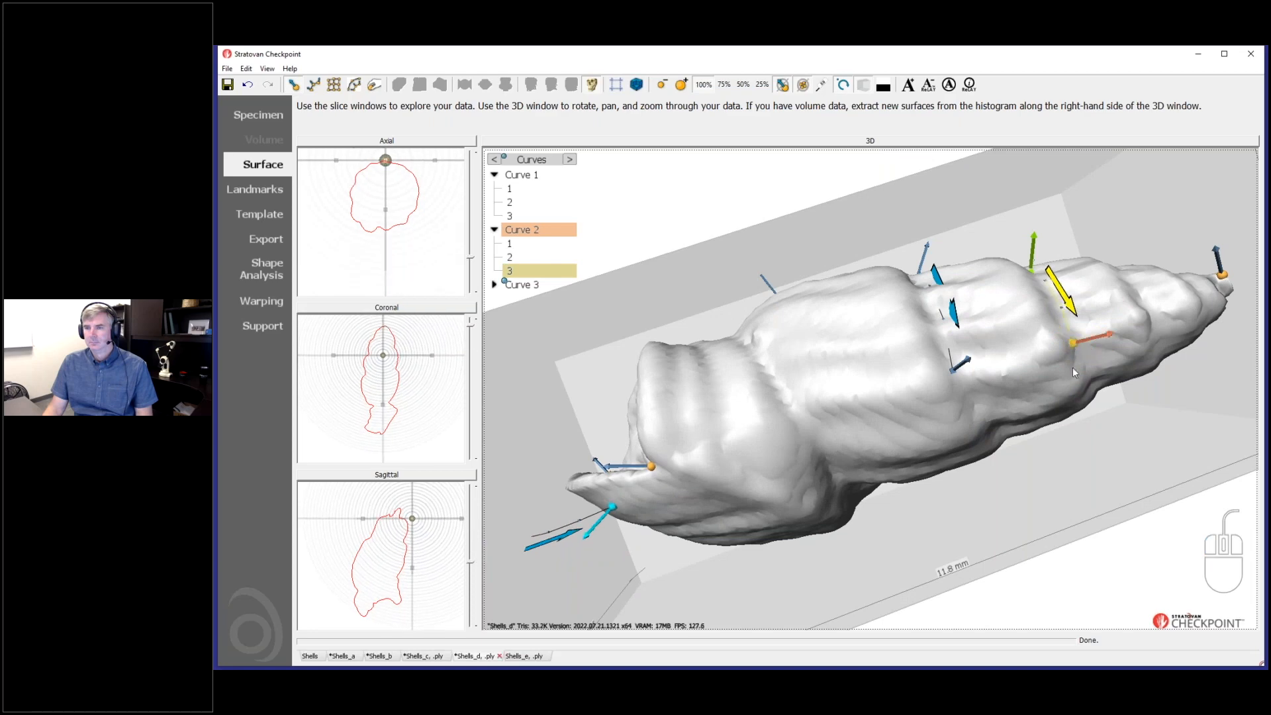
Adjust the three control points of Curve 3 along the outer rim of the Shells_d opening.
left_click_drag(793, 416, 940, 496)
right_click_drag(856, 510, 879, 515)
left_click_drag(879, 516, 795, 602)
mouse_move(685, 514)
left_mouse_down()
mouse_move(652, 501)
mouse_move(664, 524)
left_mouse_up()
left_click_drag(868, 584, 858, 408)
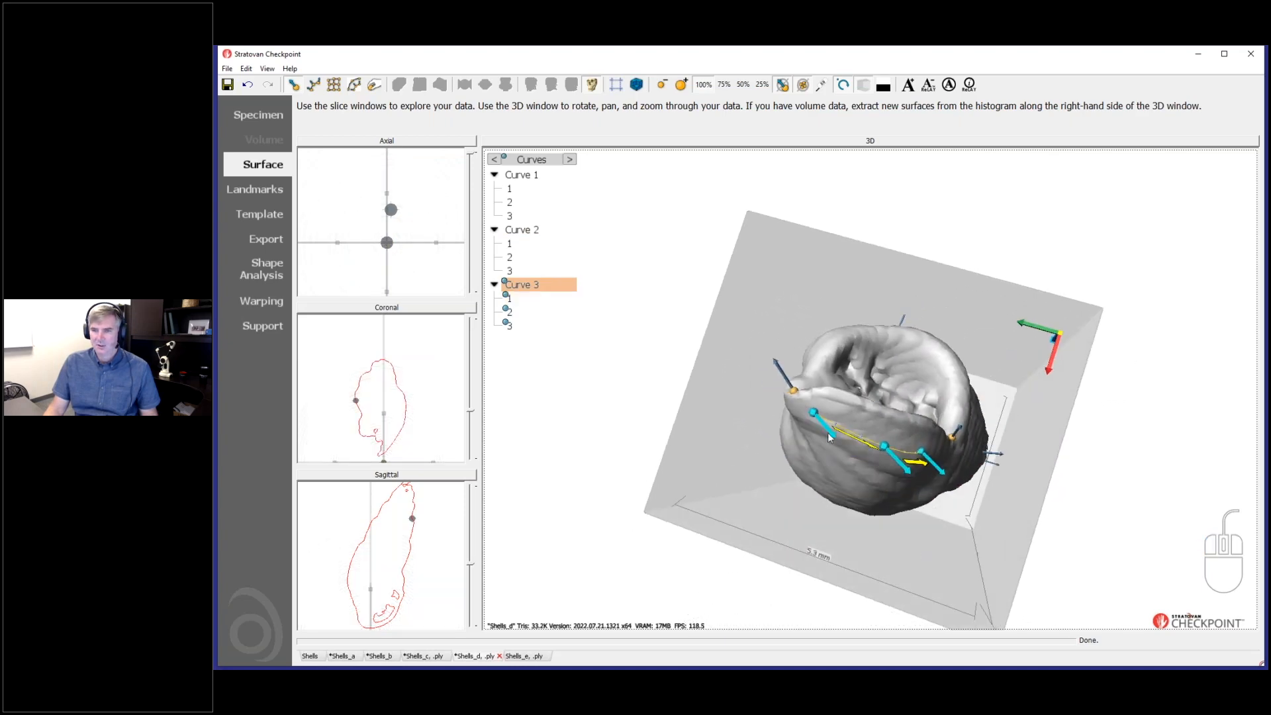
left_click(815, 414)
left_click_drag(814, 414, 823, 397)
left_click_drag(847, 445, 889, 416)
left_click_drag(881, 459, 807, 446)
scroll(887, 458, "down", 2)
left_click_drag(887, 458, 831, 494)
scroll(831, 495, "up", 4)
right_click_drag(830, 494, 842, 535)
left_click_drag(840, 540, 854, 504)
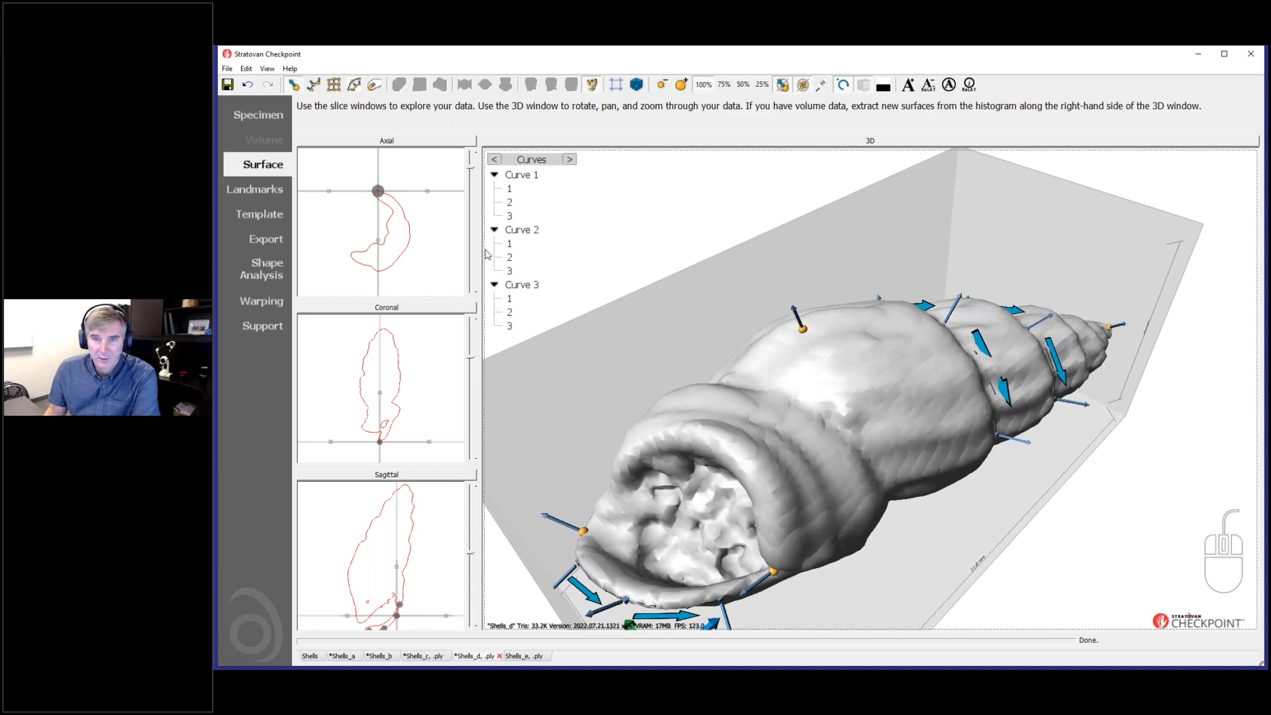
Set up a surface warp with Shells_c.ply as Specimen A and Shells_d.ply as Specimen B.
left_click(261, 301)
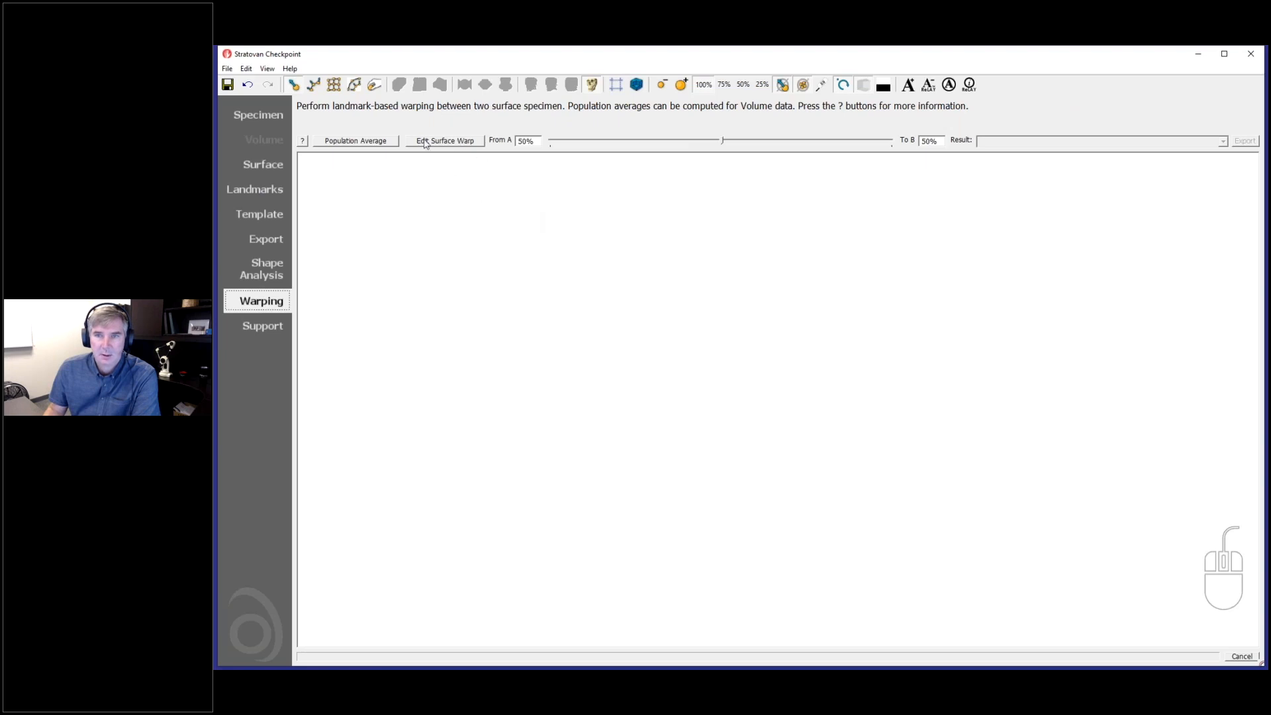
left_click(453, 143)
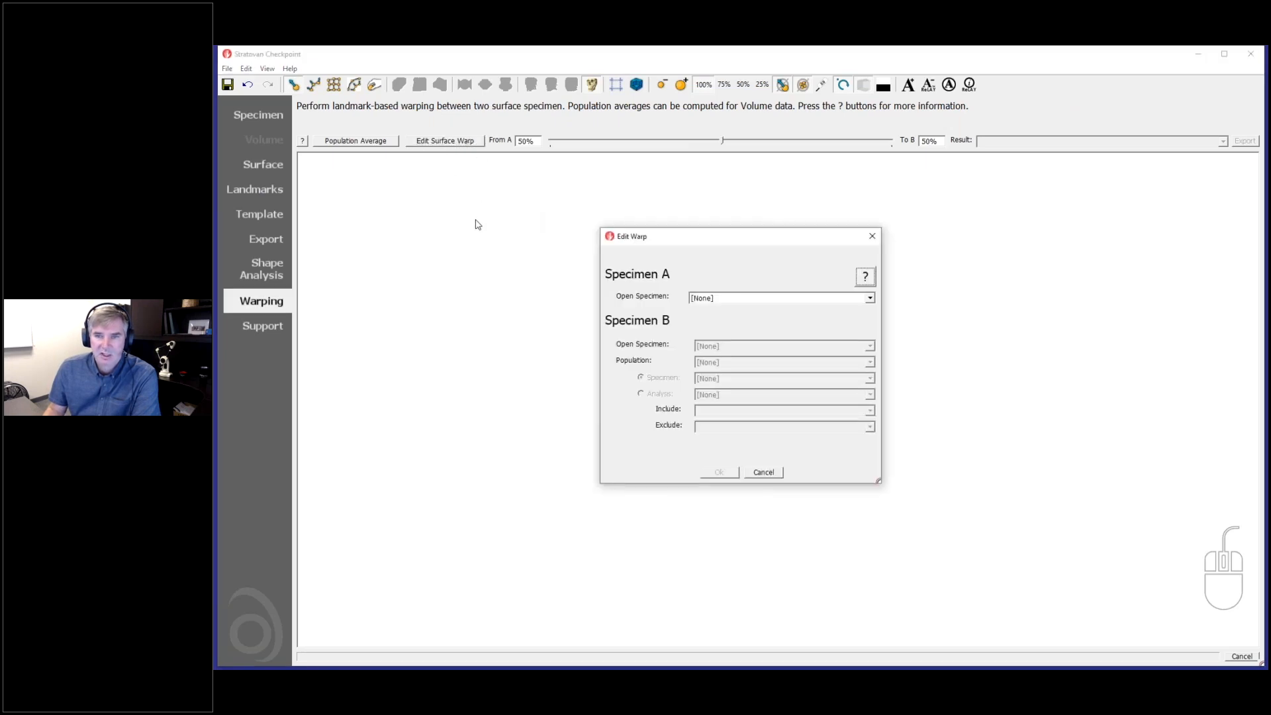
left_click(734, 298)
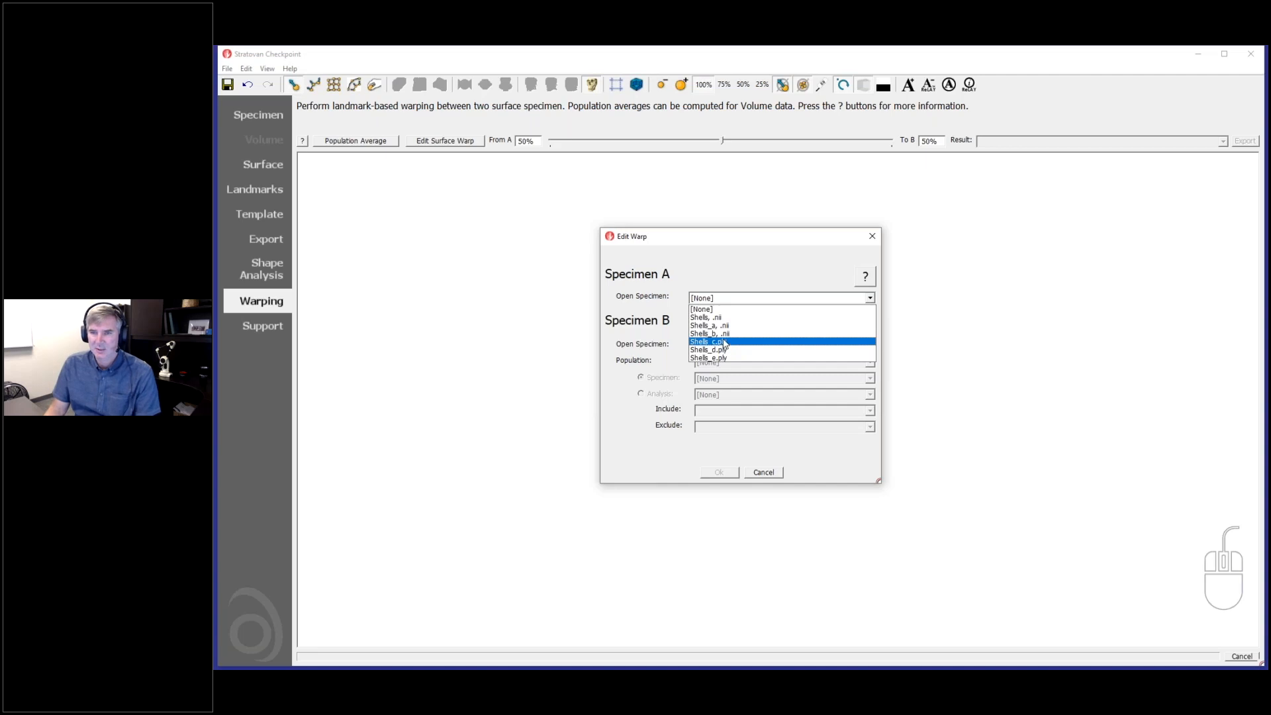
left_click(725, 342)
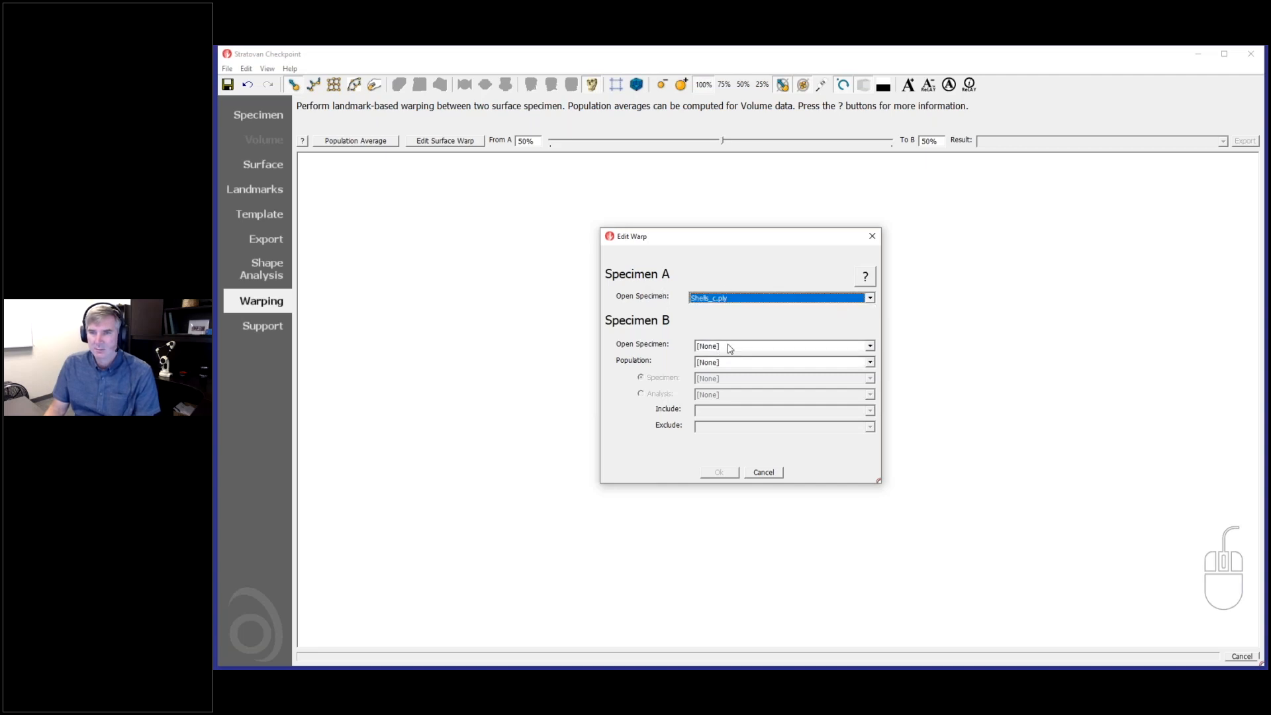
left_click(728, 346)
left_click(731, 371)
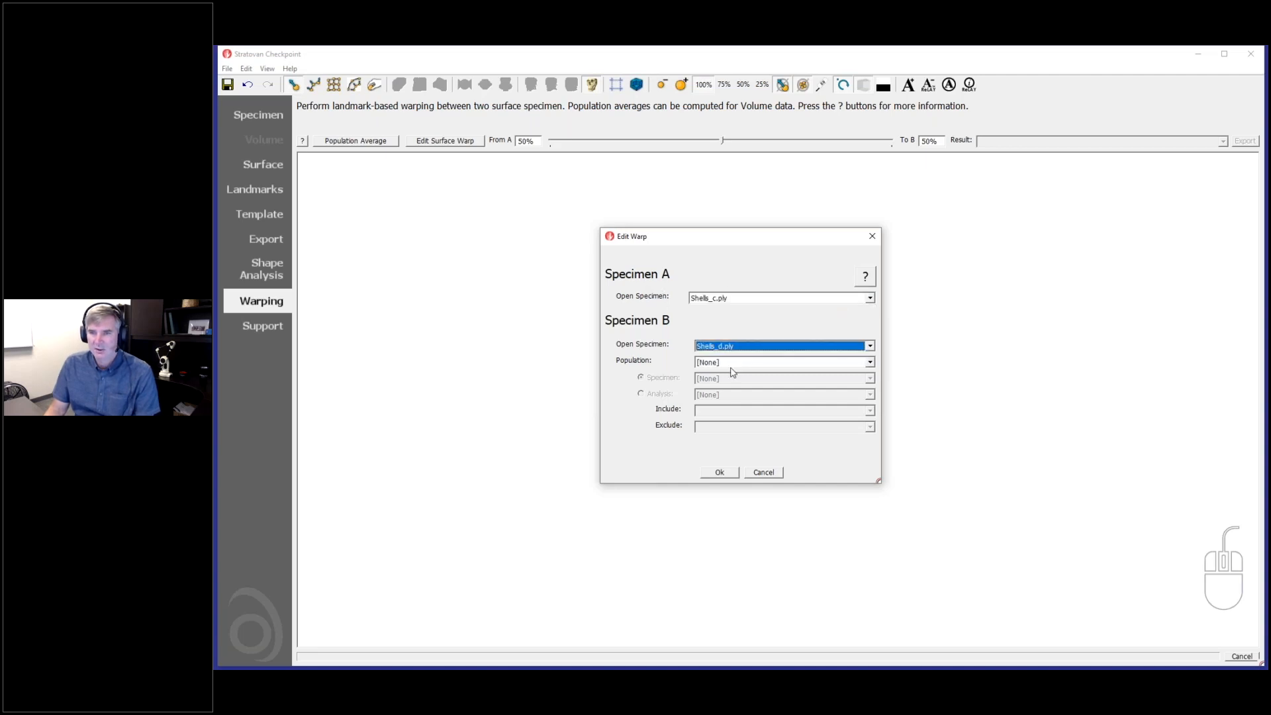
left_click(723, 472)
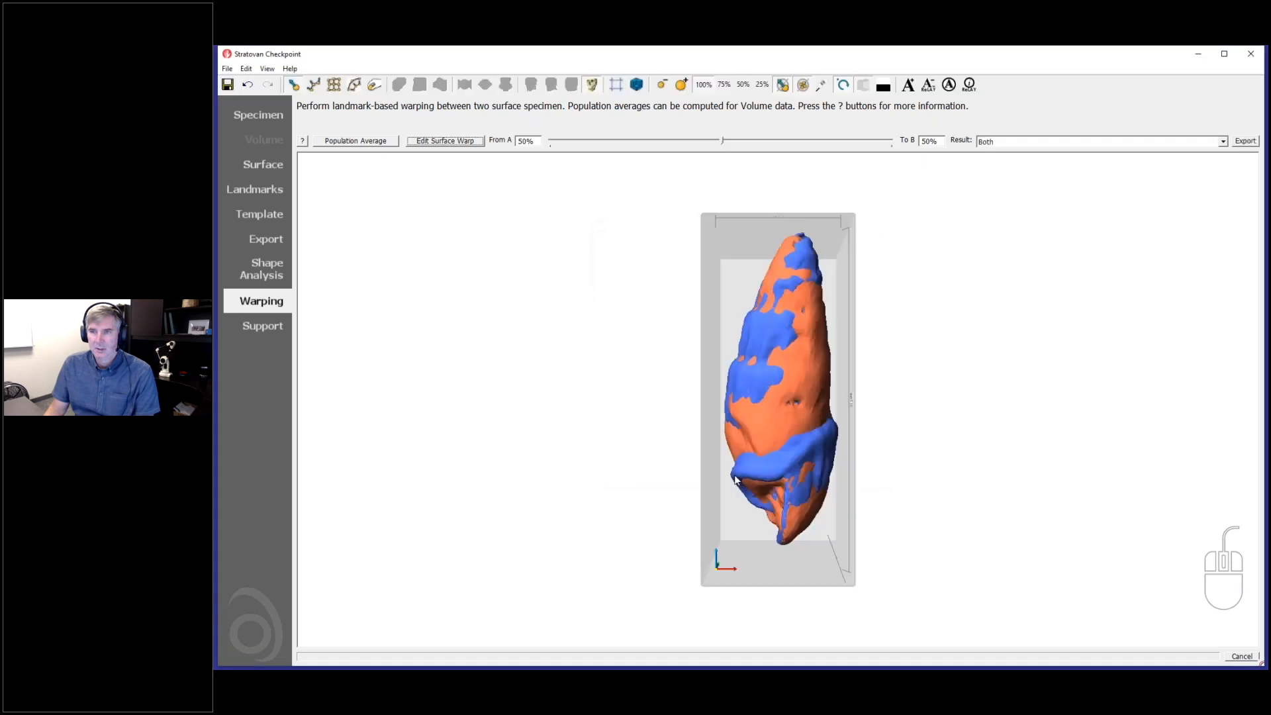
Compare the overlaid surfaces around the opening with the warp set to 79% and to 100% from Specimen A.
left_click_drag(838, 550, 780, 551)
scroll(780, 550, "up", 4)
left_click_drag(732, 593, 698, 592)
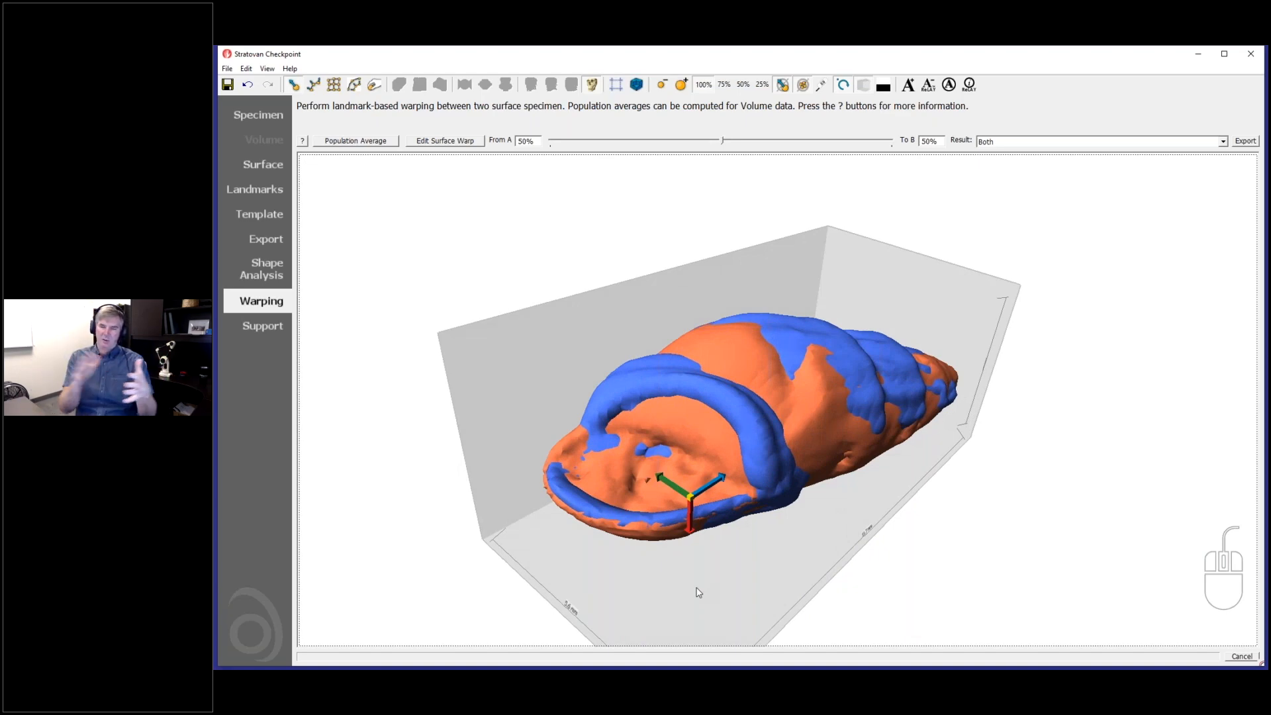
left_click_drag(733, 579, 814, 590)
left_click(617, 141)
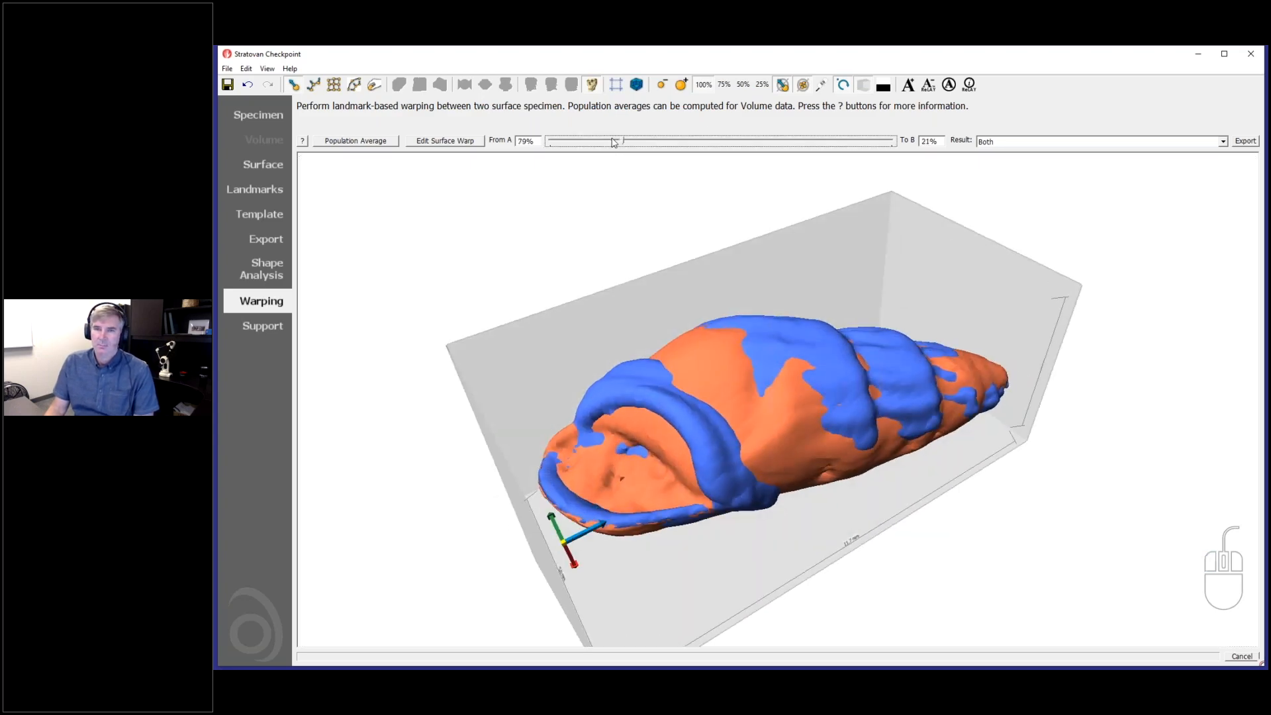
left_click(575, 140)
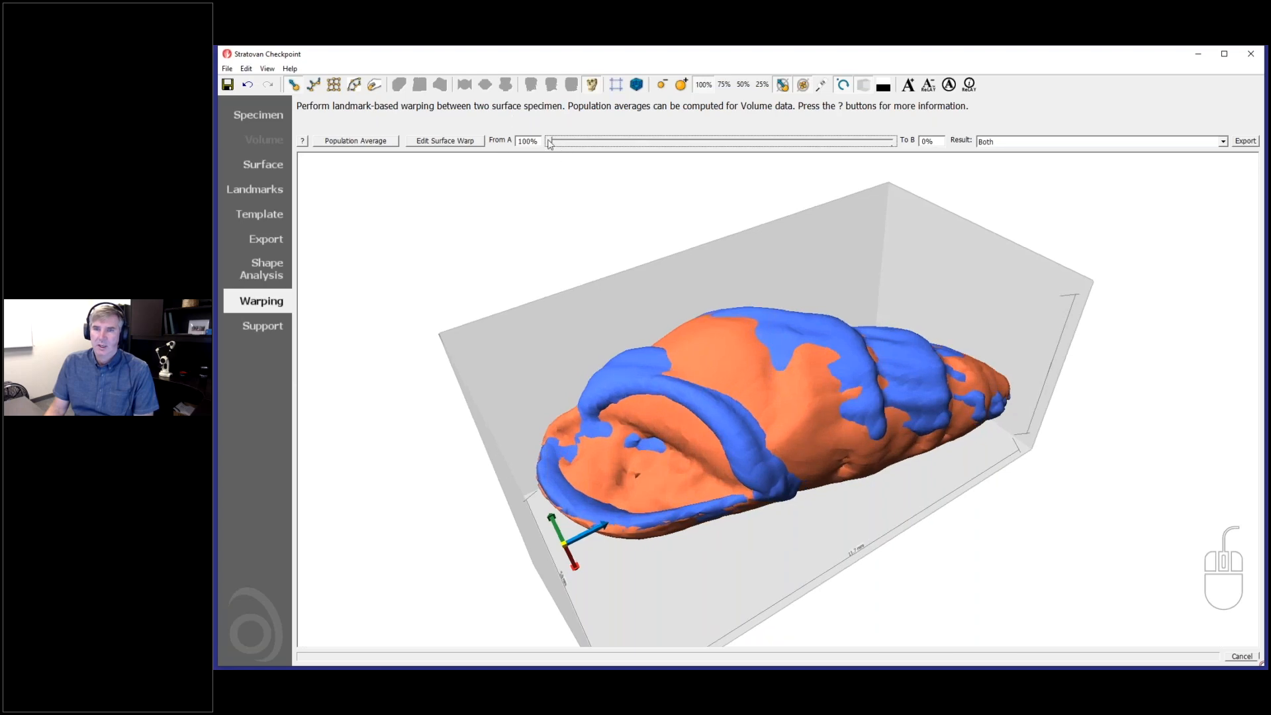
left_click_drag(658, 357, 693, 414)
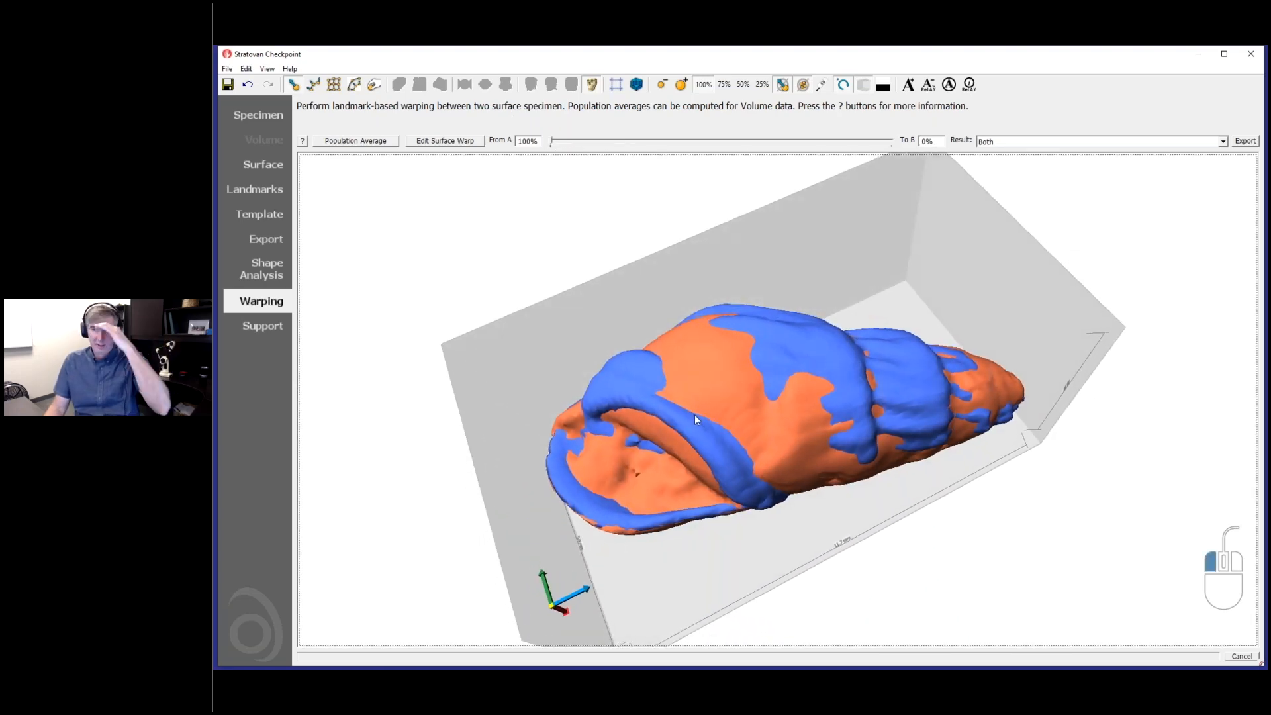
Set the warp to 100% Specimen B and examine the overlaid surfaces from several sides.
left_click(778, 143)
left_click_drag(817, 144, 842, 145)
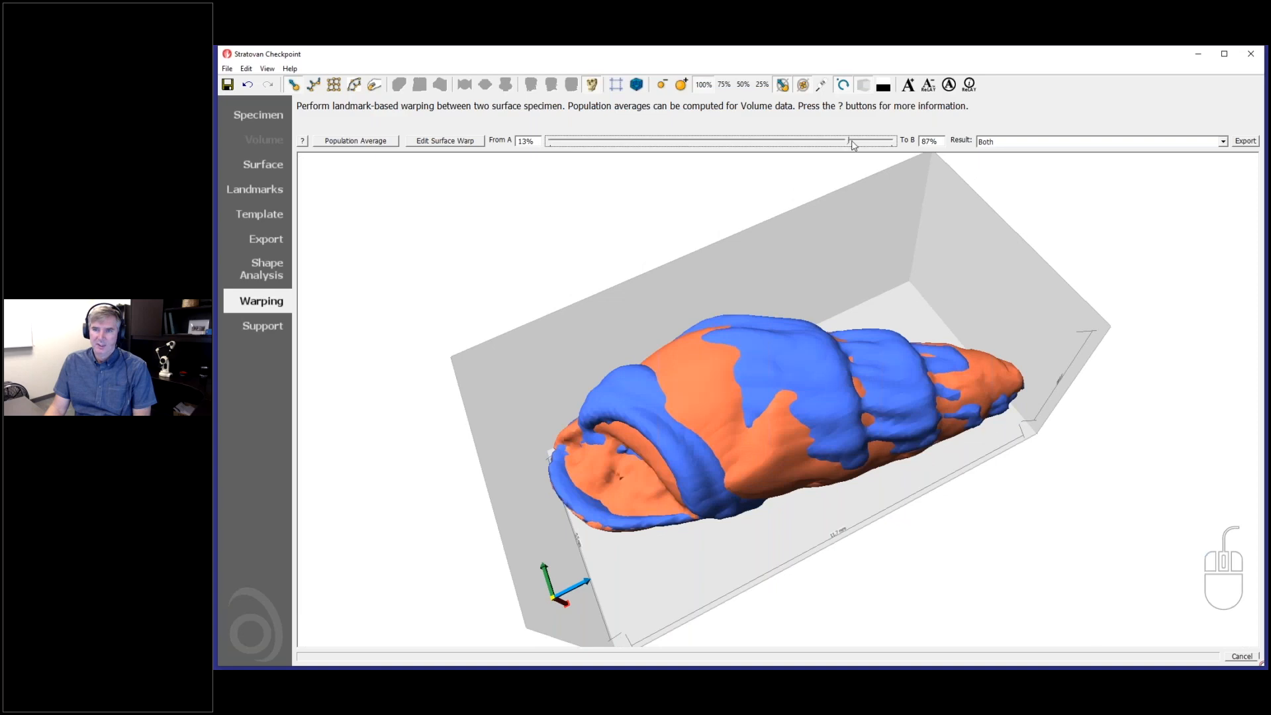
left_click(882, 145)
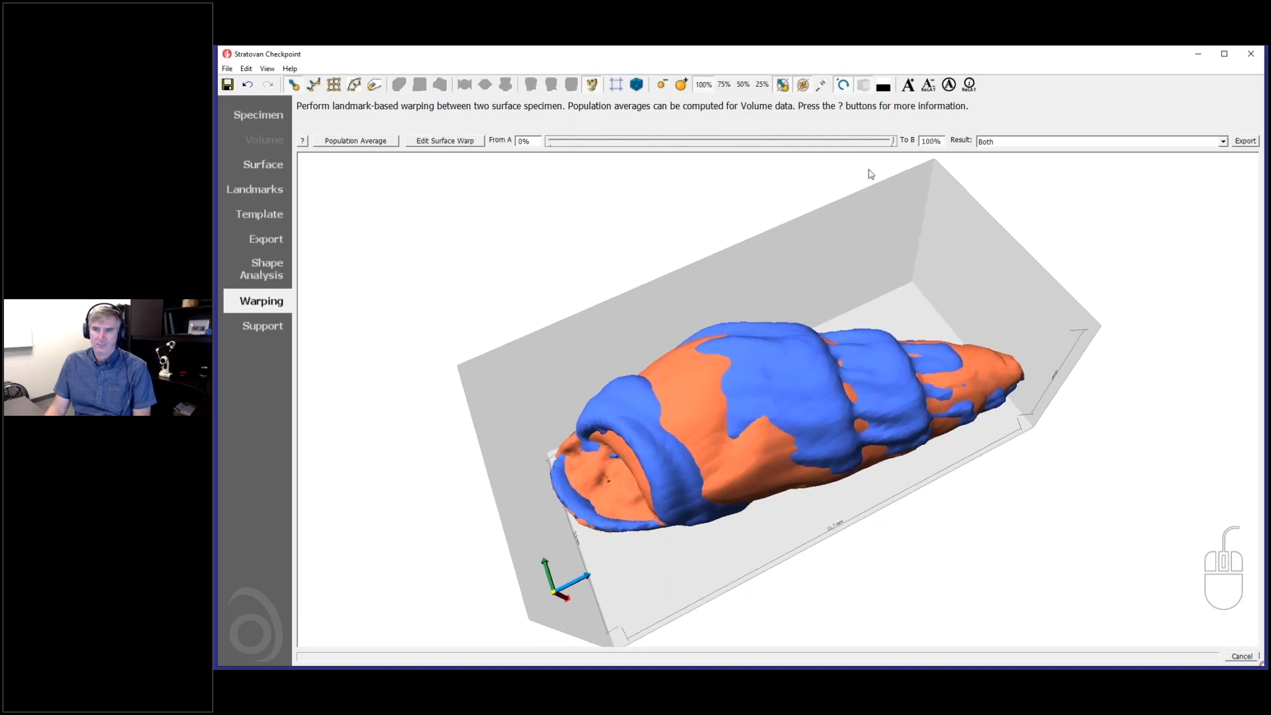
left_click_drag(780, 411, 685, 458)
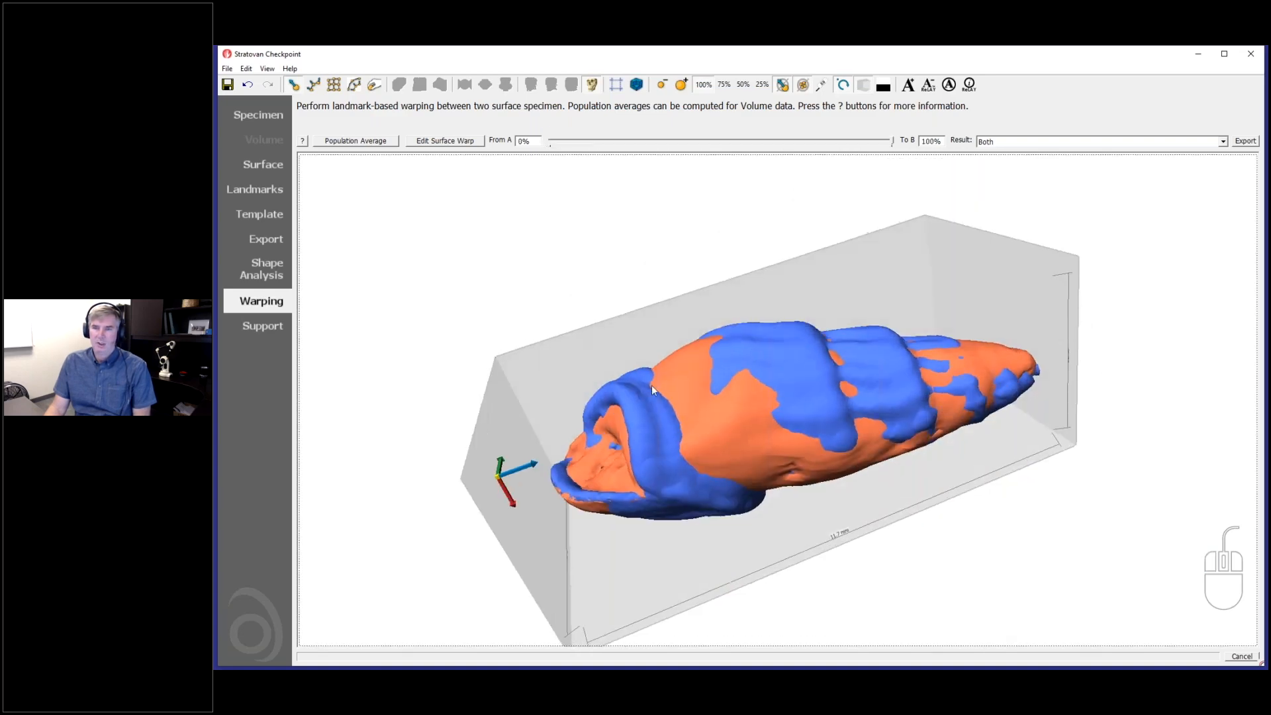
left_click_drag(828, 412, 698, 409)
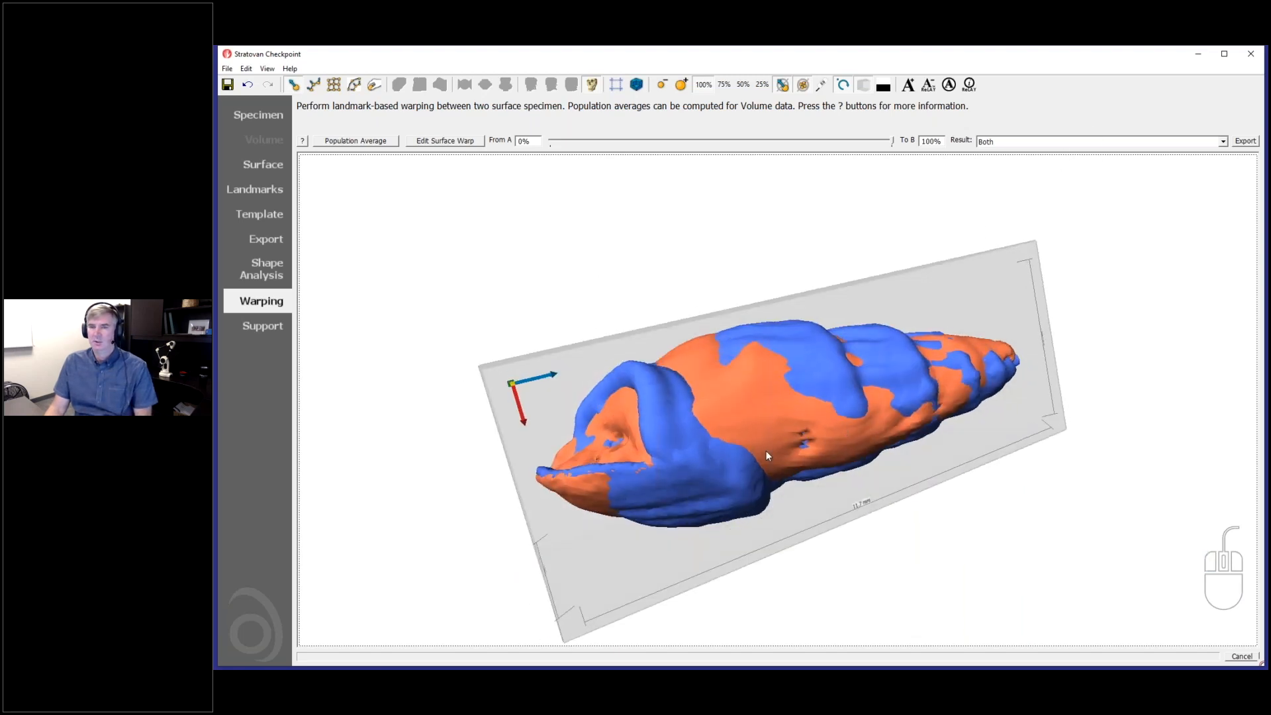
left_click_drag(805, 424, 952, 397)
left_click_drag(754, 439, 738, 487)
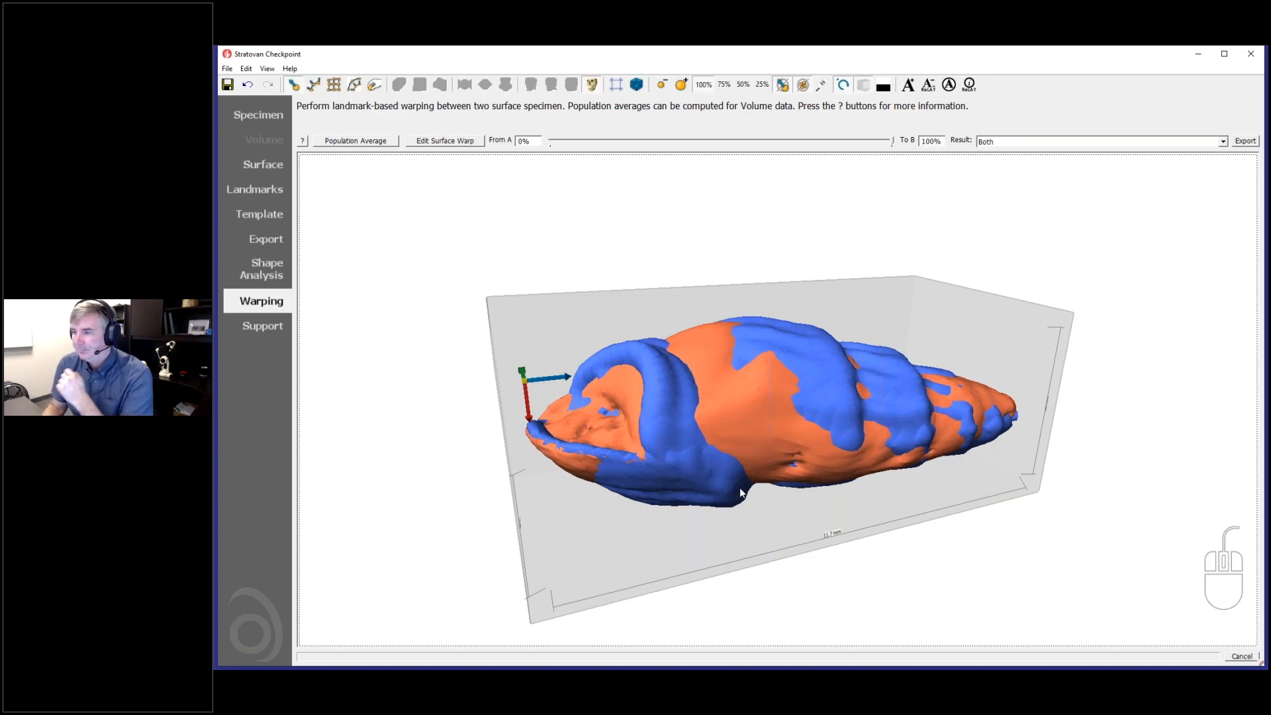
left_click_drag(976, 486, 960, 540)
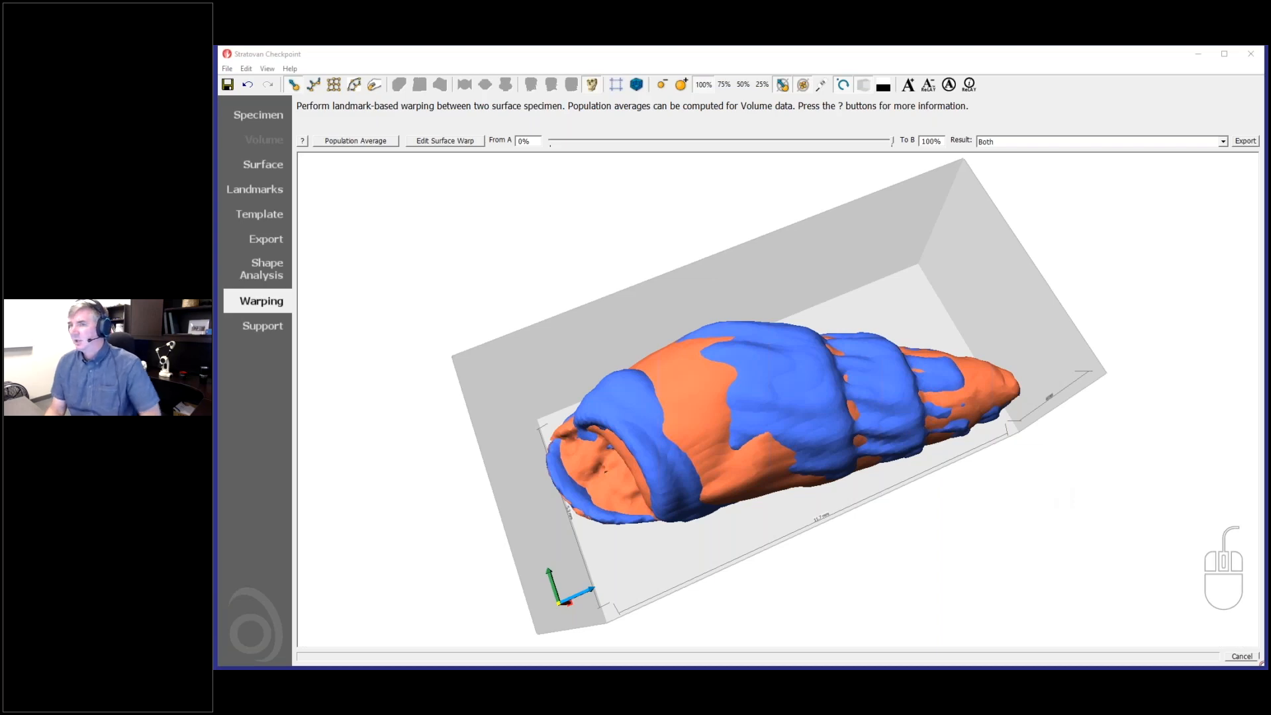
left_click_drag(529, 319, 534, 324)
Load the 12345 volume specimen and adjust the slice brightness and contrast so the skull's bone stands out.
left_click(260, 112)
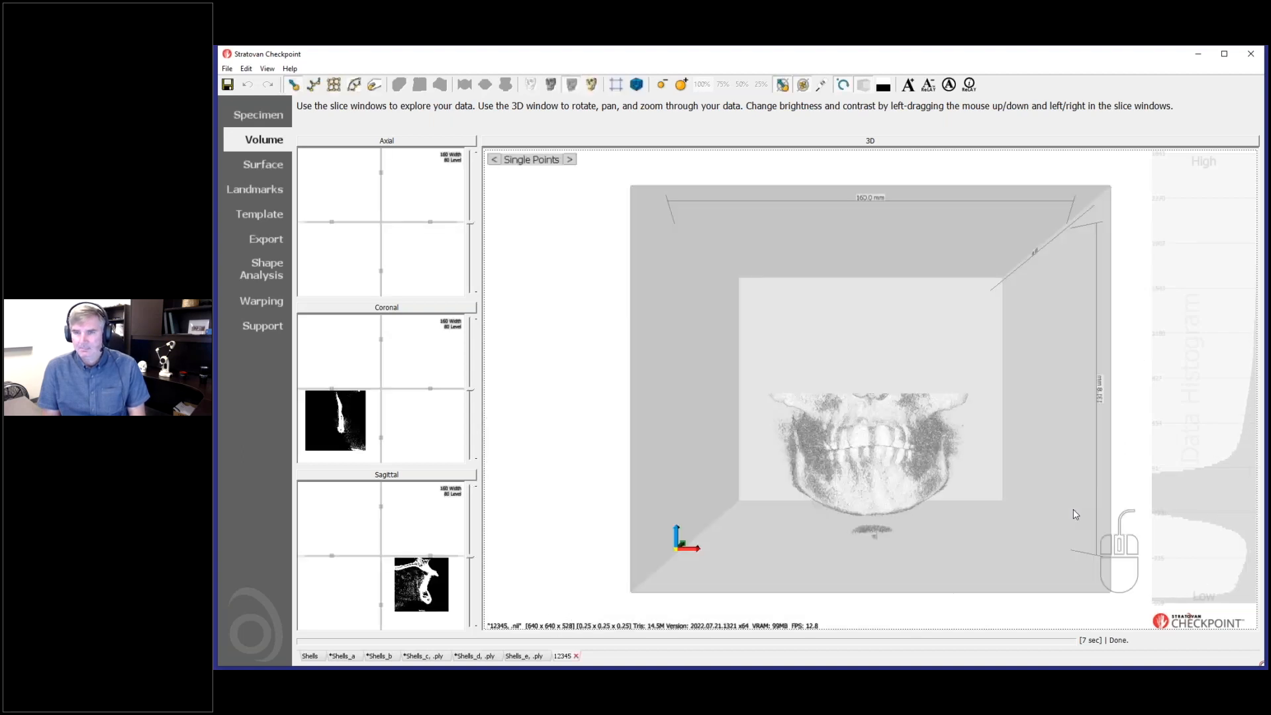
left_click_drag(951, 444, 788, 484)
left_click_drag(433, 177, 358, 260)
left_click_drag(653, 456, 861, 476)
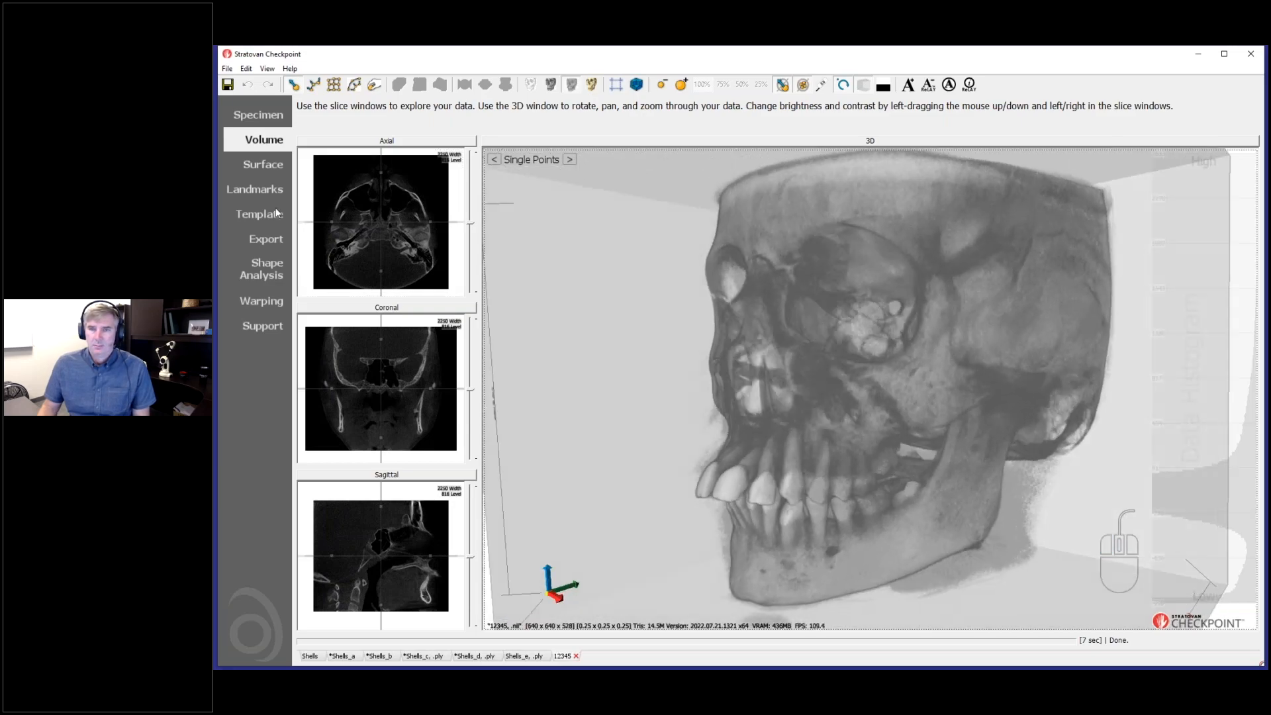
Extract a new skull surface at a higher histogram threshold and examine it from the side.
left_click(262, 166)
left_click_drag(819, 385, 848, 416)
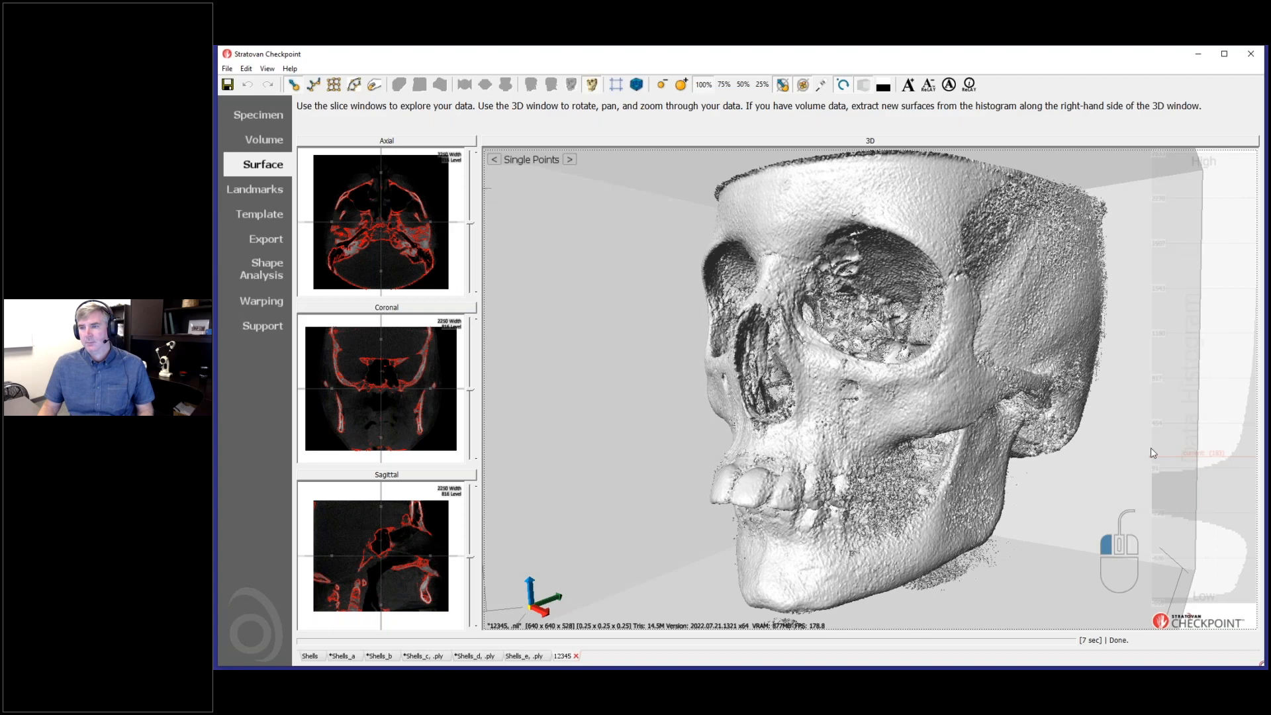
left_click(1221, 426, "ctrl")
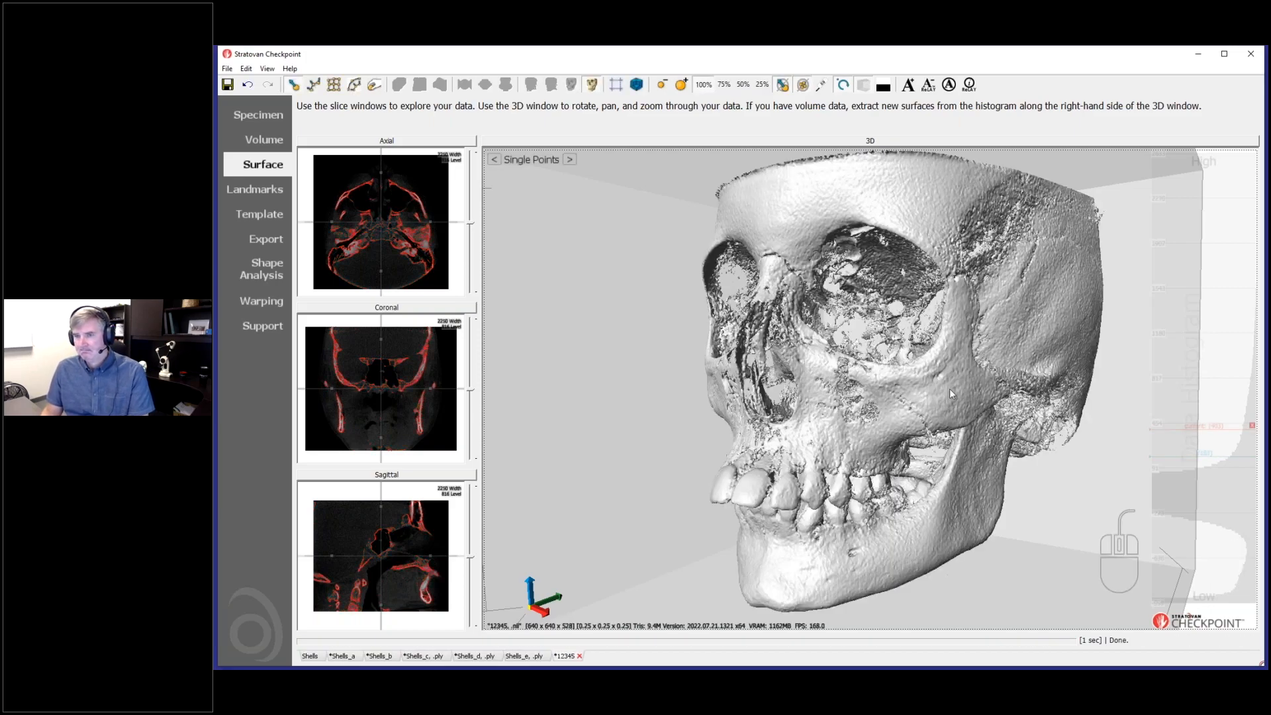
left_click_drag(936, 399, 762, 431)
left_click_drag(976, 364, 995, 394)
right_click_drag(995, 394, 996, 396)
right_click_drag(955, 414, 908, 424)
left_click_drag(908, 423, 911, 423)
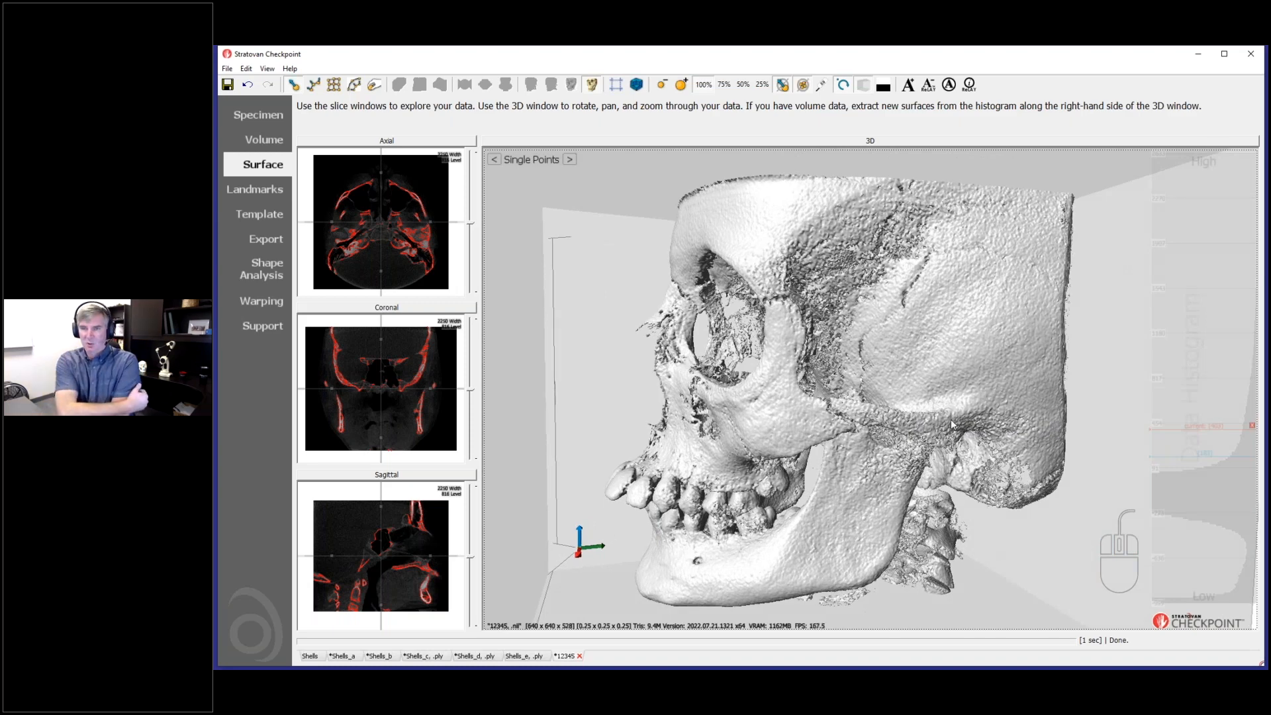